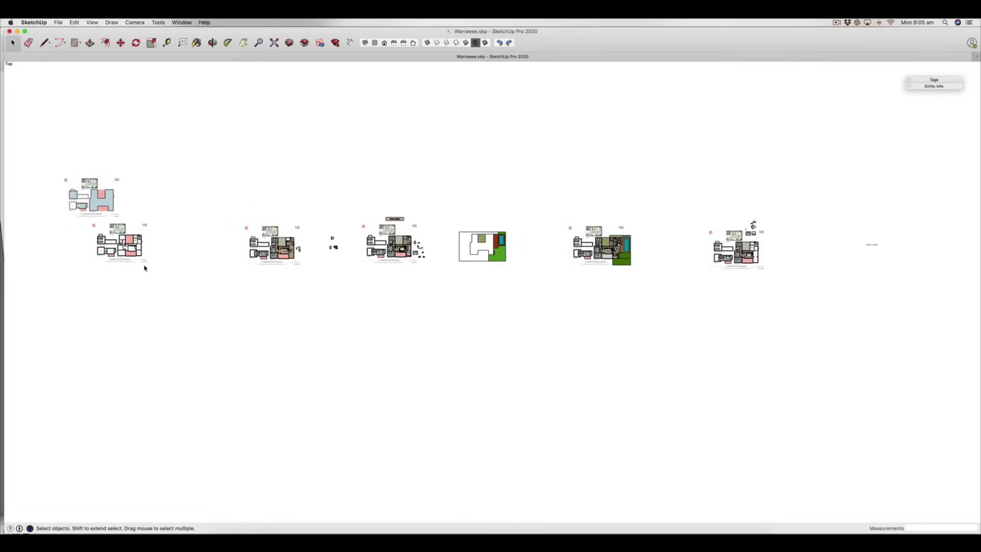
Zoom out slightly and expand the Entity Info panel beside the floor-plan options
scroll(255, 306, down, 1)
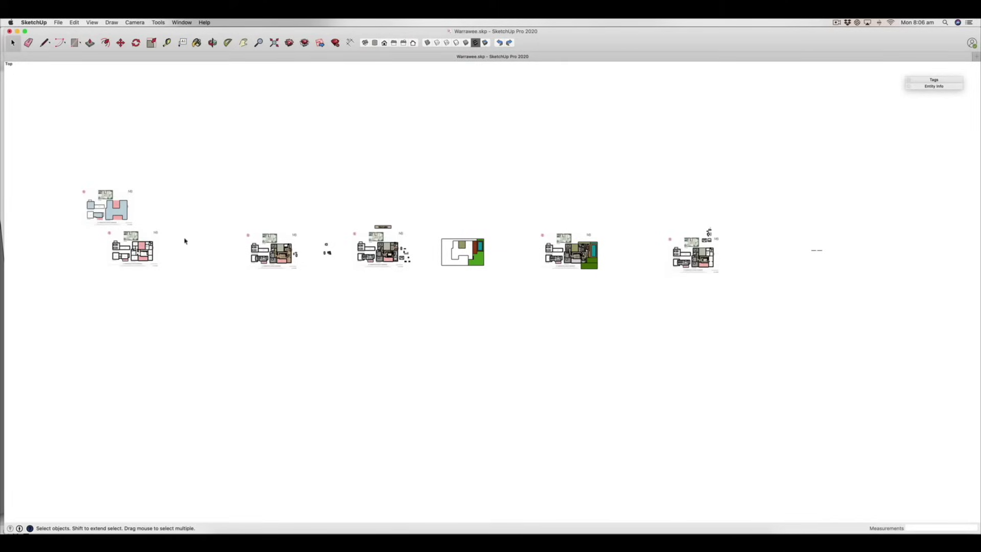
click(924, 87)
Compare the plans with the Plan tag on and off, leave it hidden, and collapse Tags
click(908, 82)
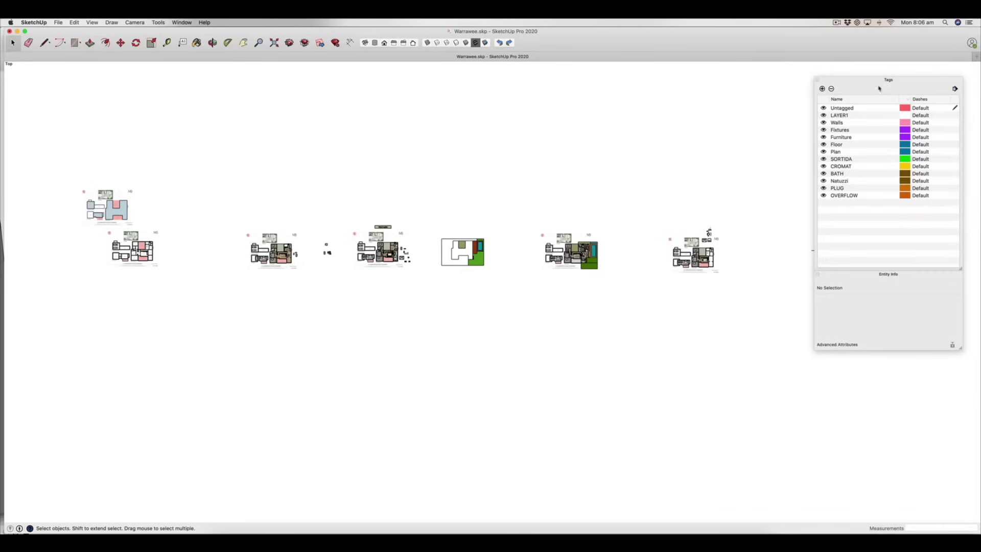
click(823, 151)
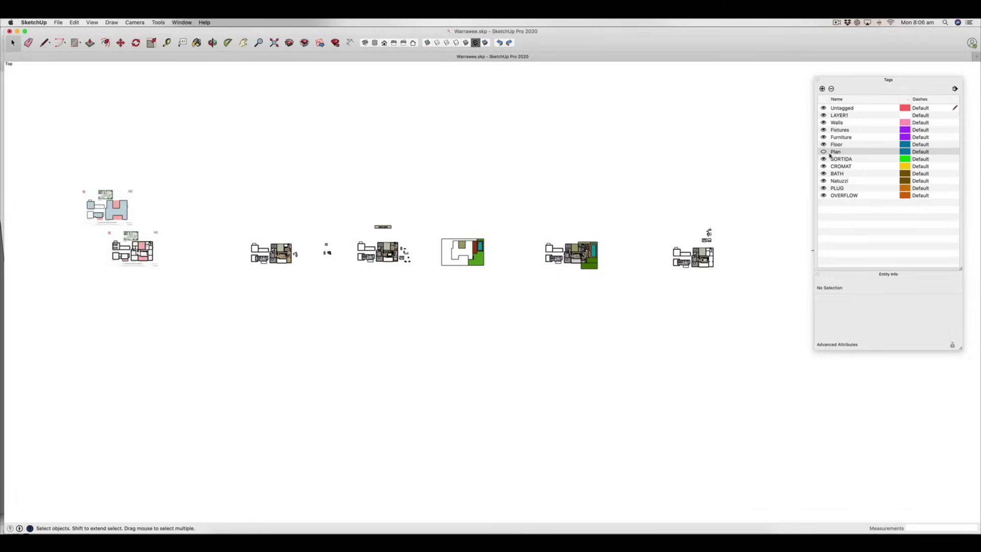
click(823, 152)
click(823, 152)
click(823, 152)
click(823, 151)
click(823, 152)
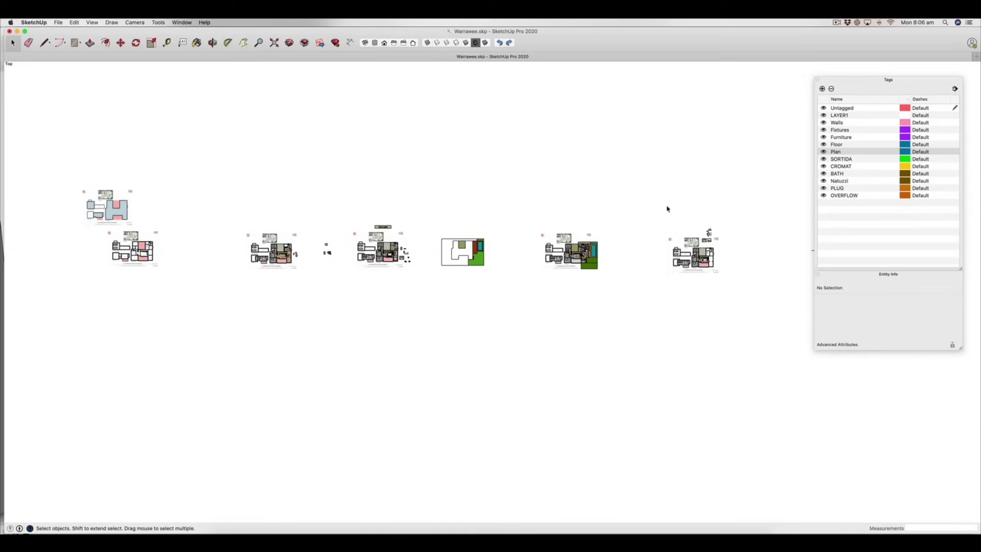
click(823, 151)
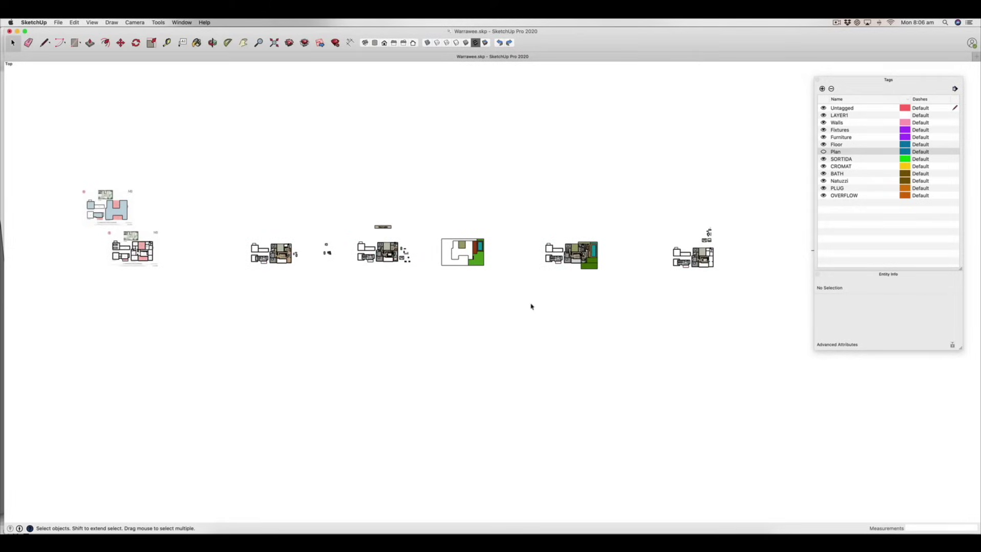
click(895, 82)
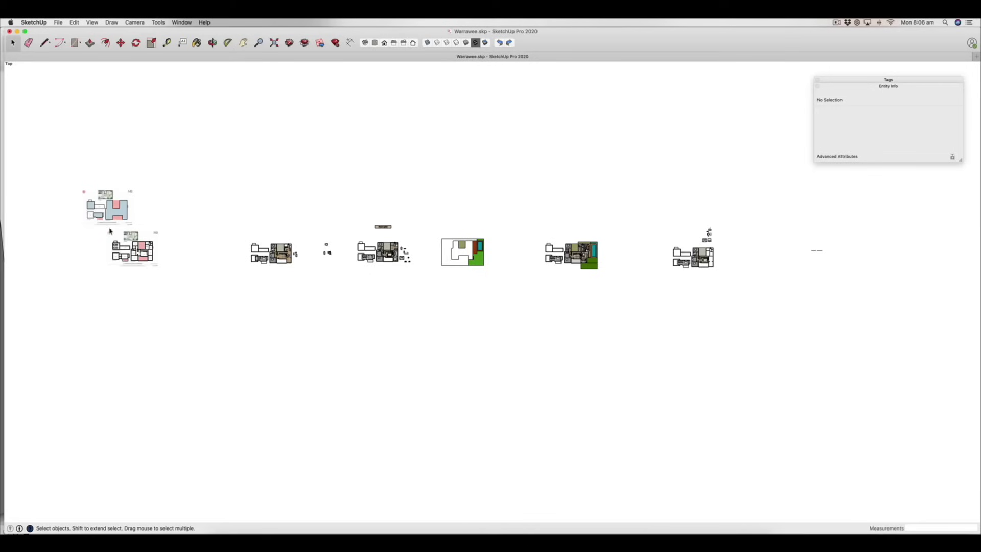
scroll(279, 254, up, 10)
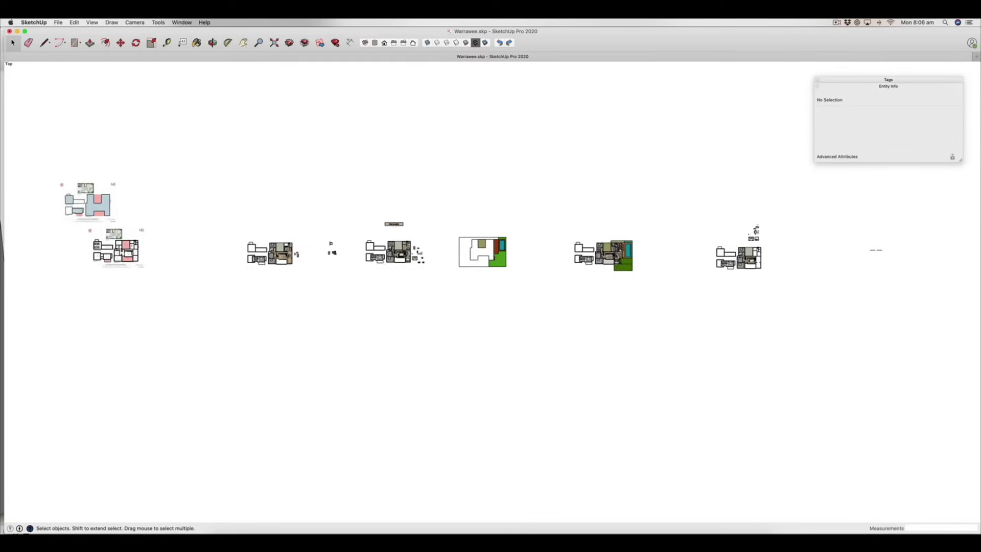
scroll(273, 256, down, 3)
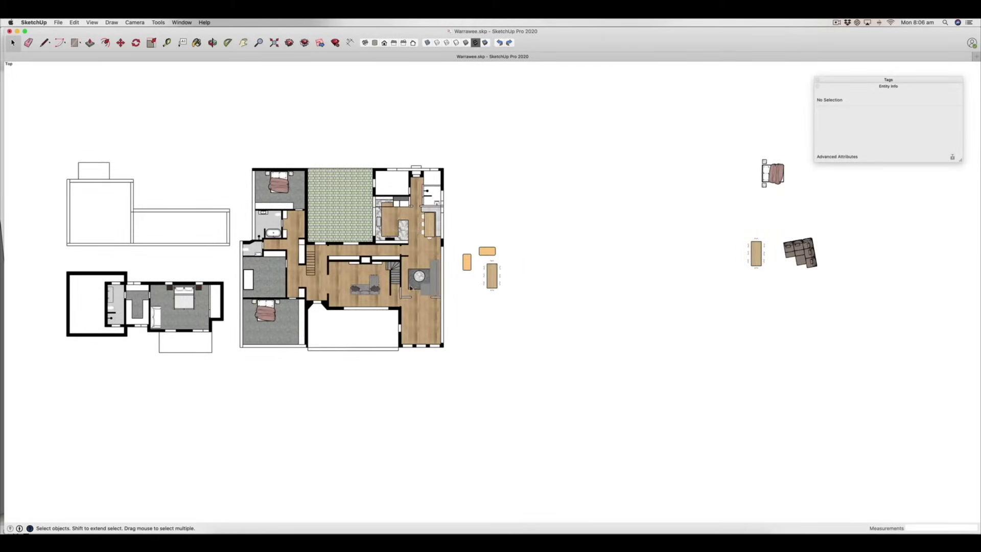
scroll(321, 317, down, 3)
scroll(321, 317, up, 5)
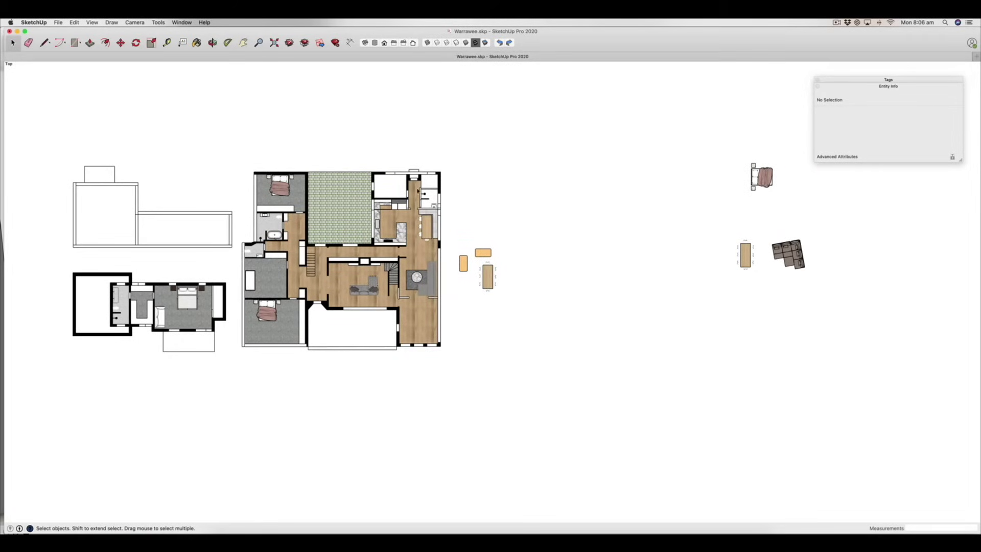
scroll(414, 216, up, 3)
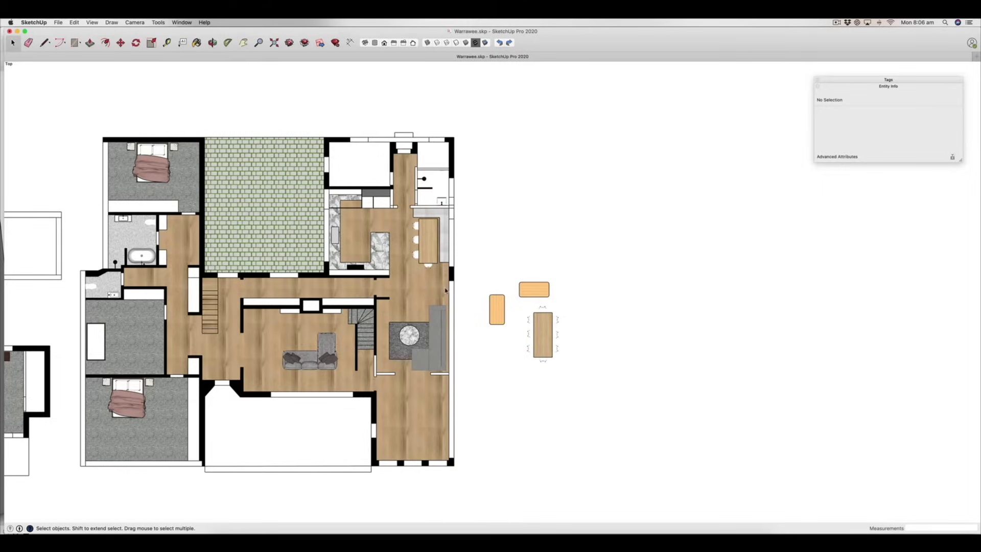
scroll(463, 289, down, 2)
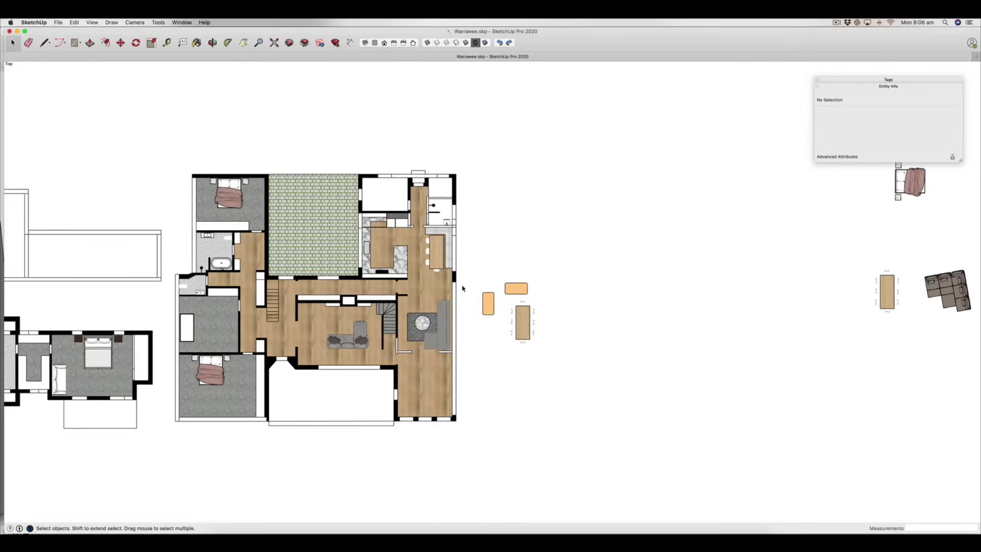
scroll(474, 291, down, 2)
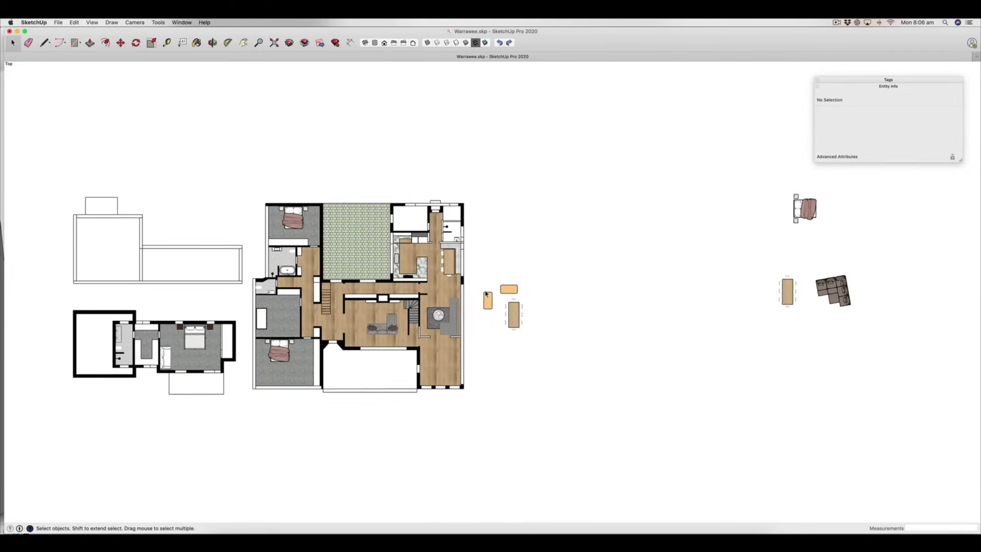
scroll(528, 291, down, 3)
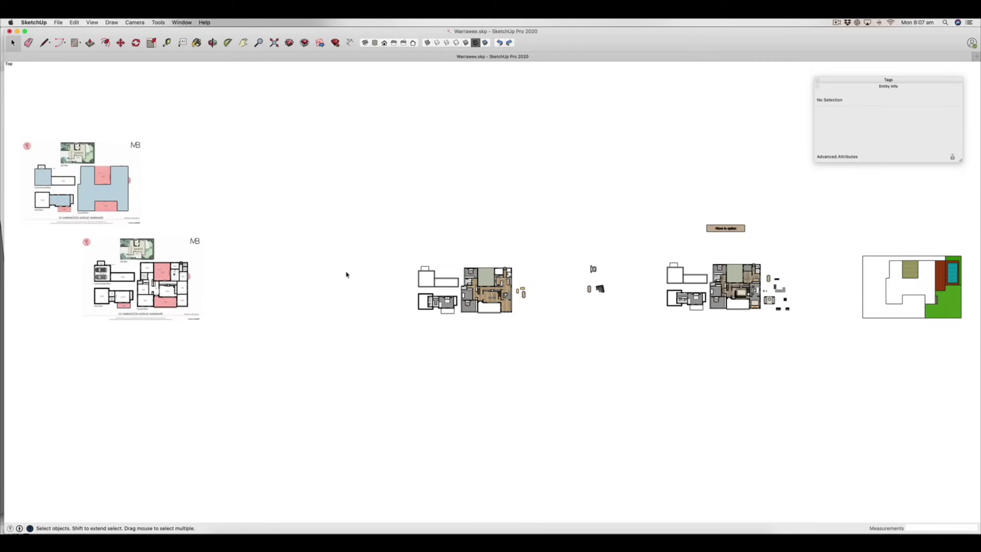
scroll(361, 276, up, 3)
scroll(289, 247, down, 3)
scroll(562, 276, up, 3)
scroll(860, 293, down, 2)
scroll(843, 284, up, 1)
scroll(777, 259, up, 5)
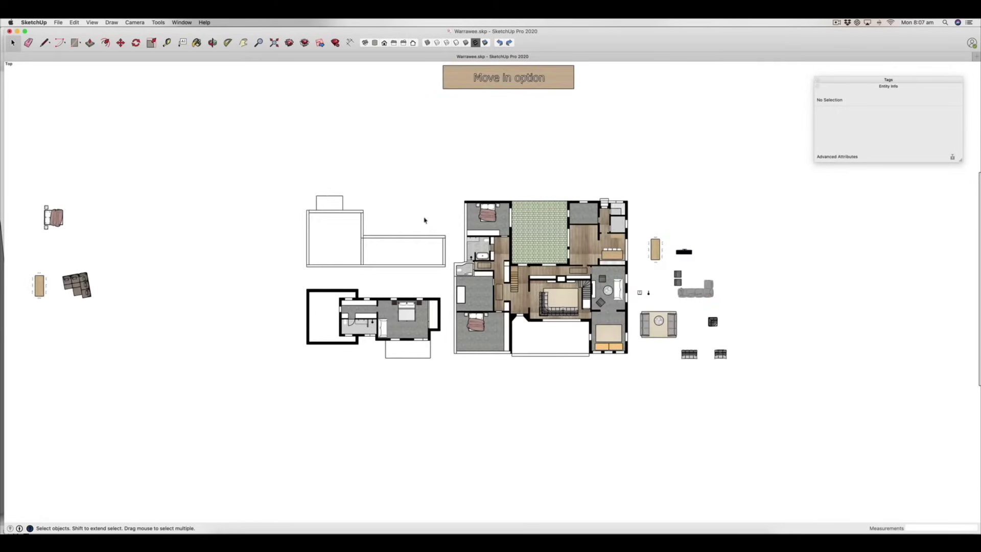
scroll(584, 281, up, 2)
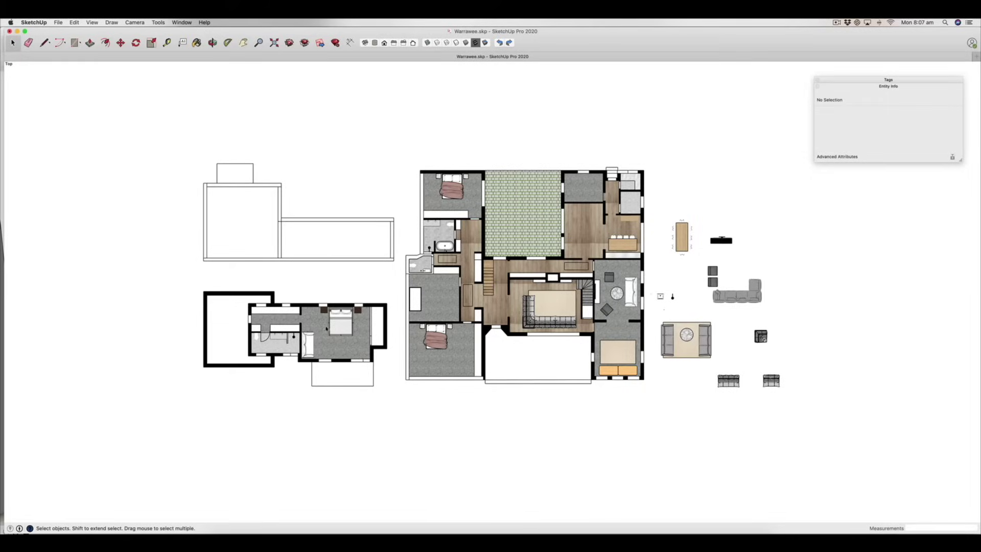
scroll(272, 336, down, 6)
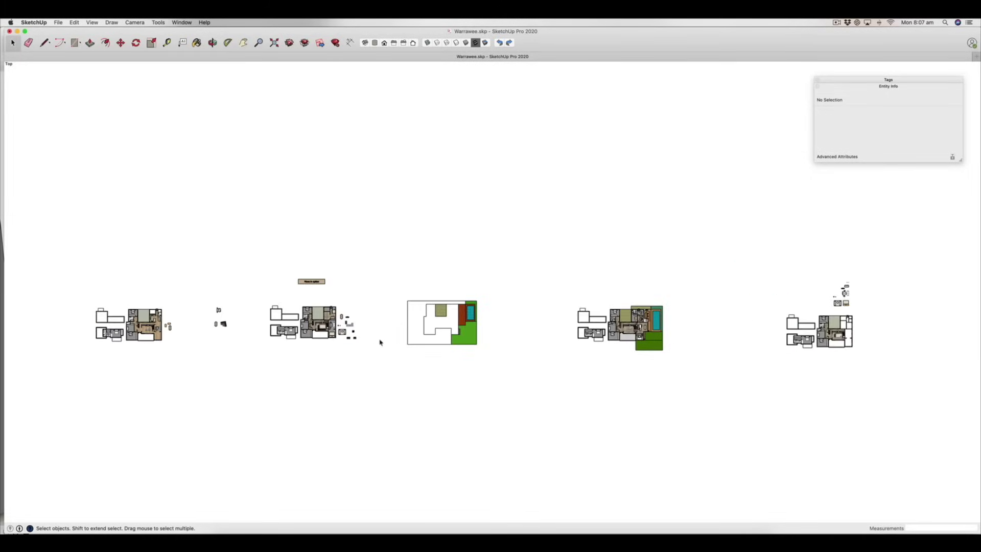
scroll(477, 317, up, 3)
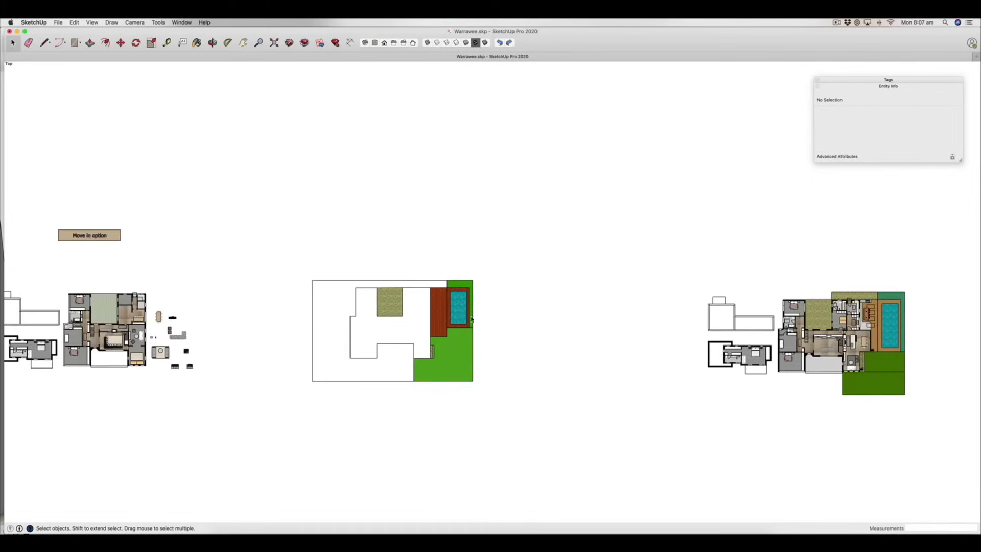
scroll(458, 322, down, 3)
scroll(643, 304, up, 6)
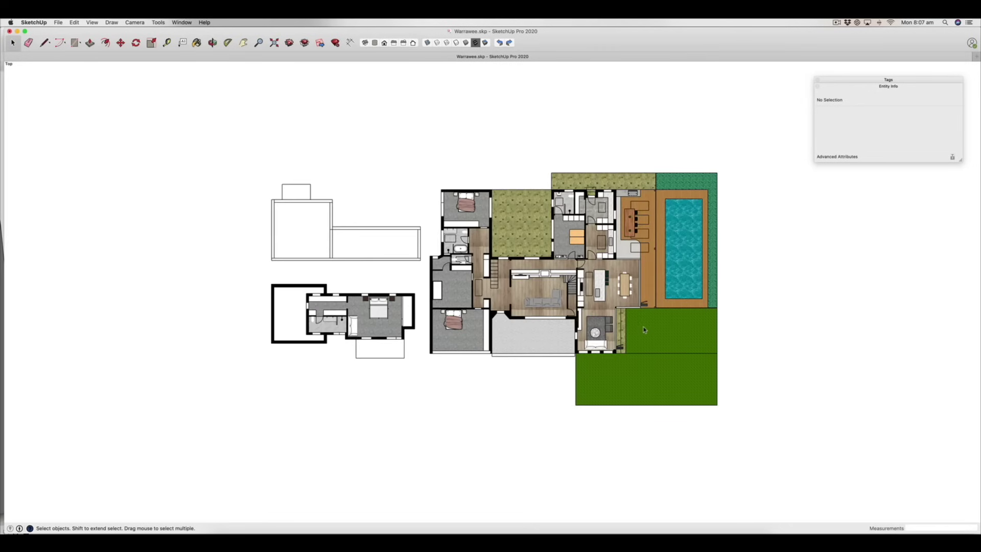
scroll(606, 256, up, 3)
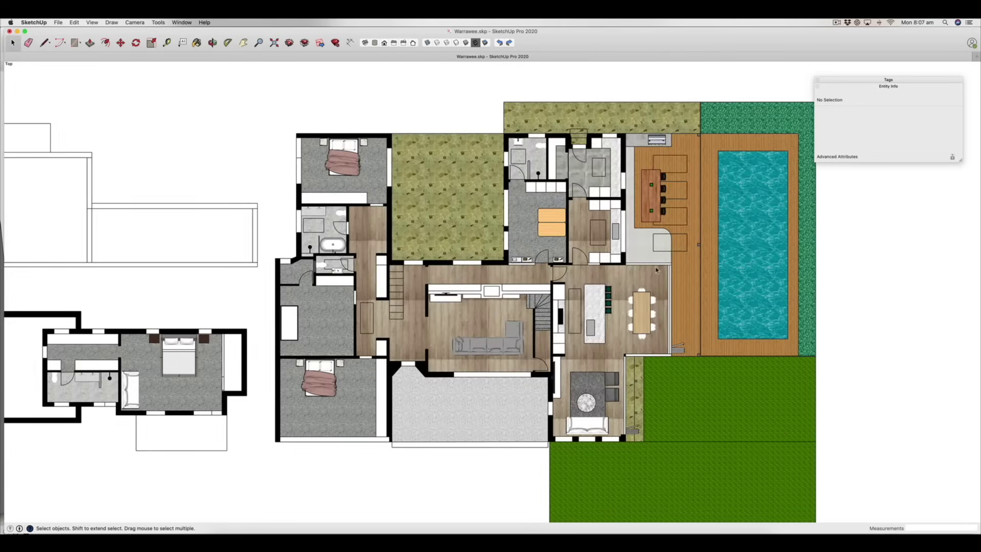
scroll(629, 274, down, 2)
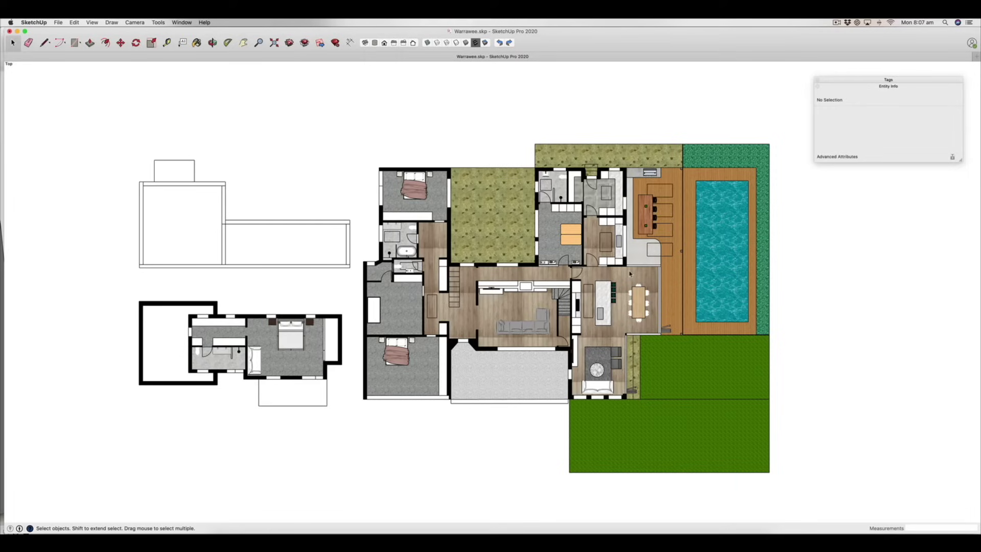
scroll(630, 274, down, 1)
scroll(631, 276, up, 2)
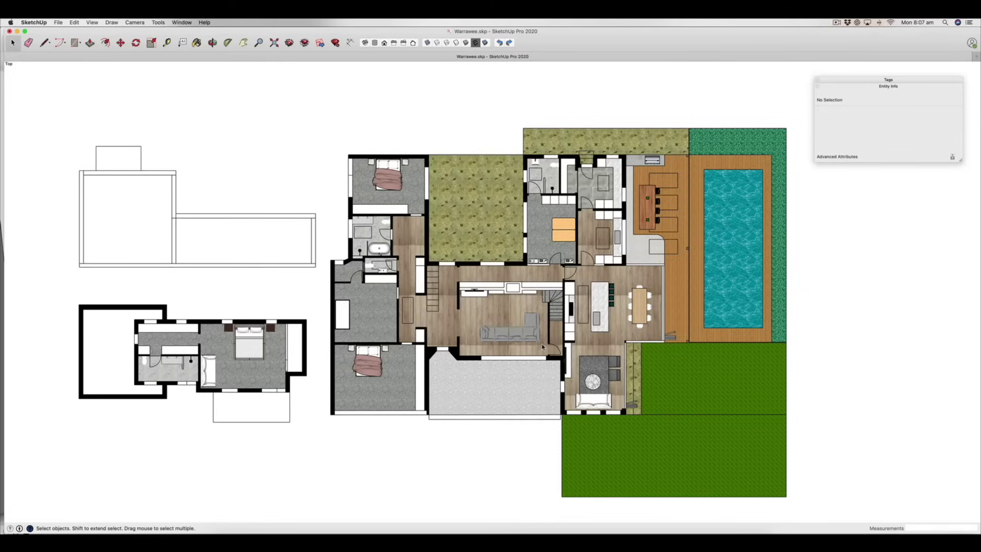
Zoom in and out around the coloured top-view house plan to inspect it
scroll(542, 346, down, 3)
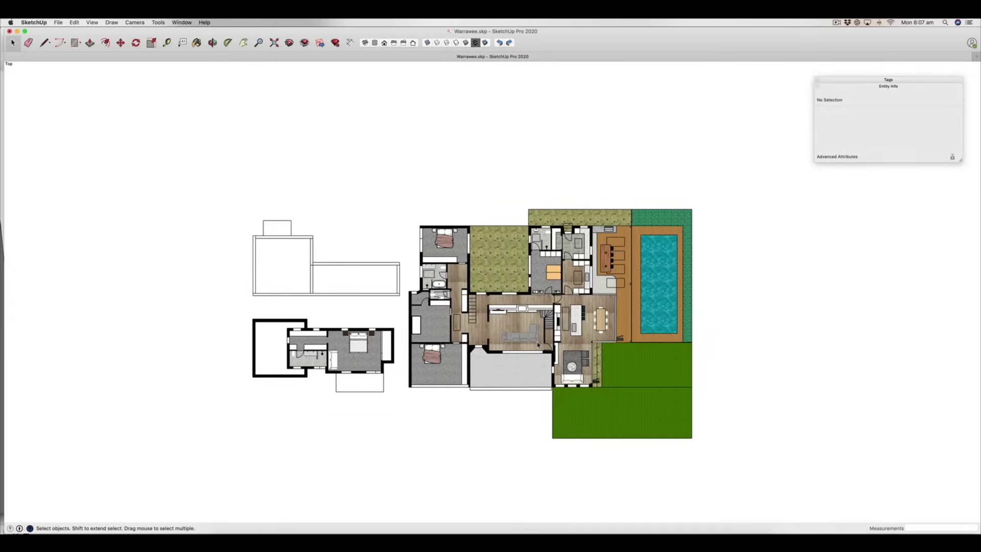
scroll(538, 345, up, 3)
scroll(477, 327, down, 6)
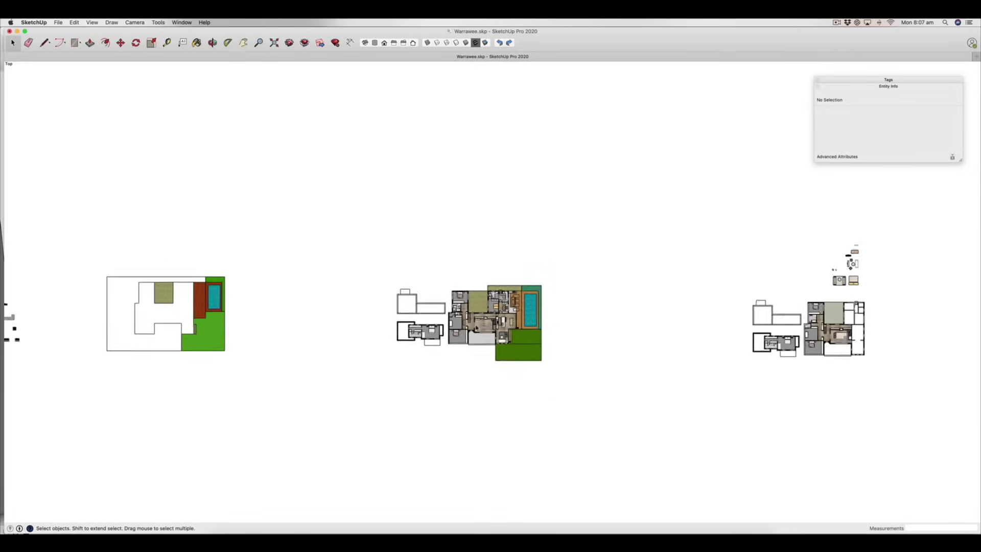
scroll(846, 358, up, 4)
scroll(826, 260, up, 4)
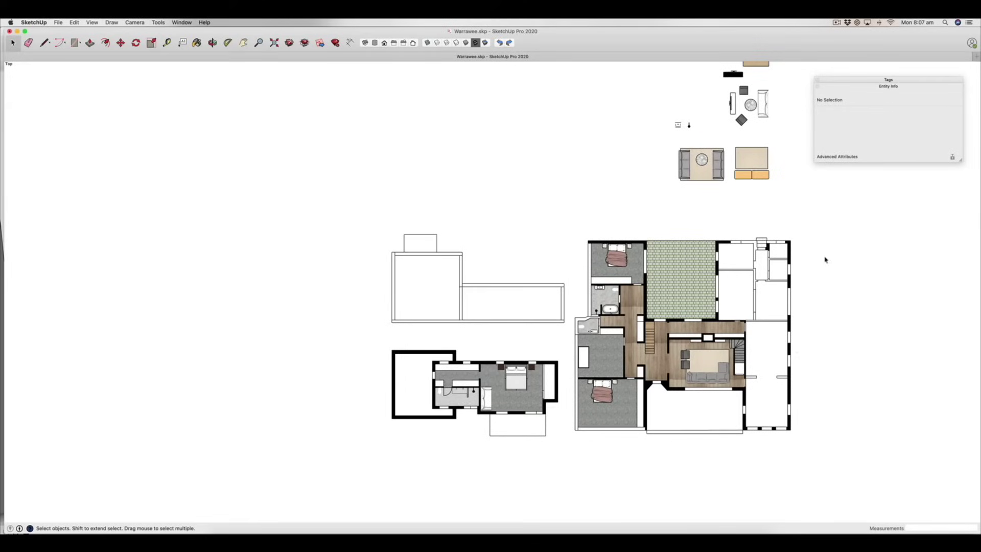
scroll(801, 370, up, 1)
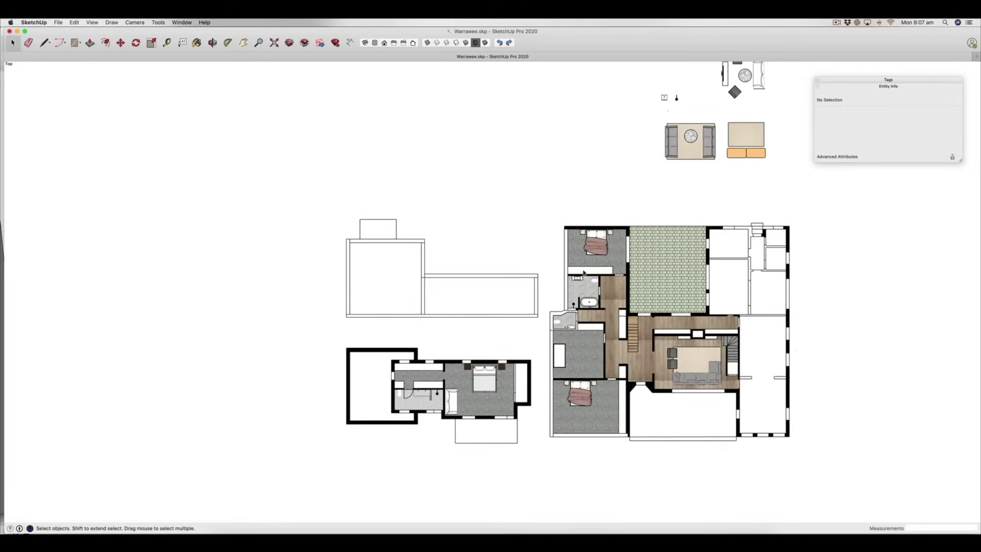
scroll(827, 386, down, 5)
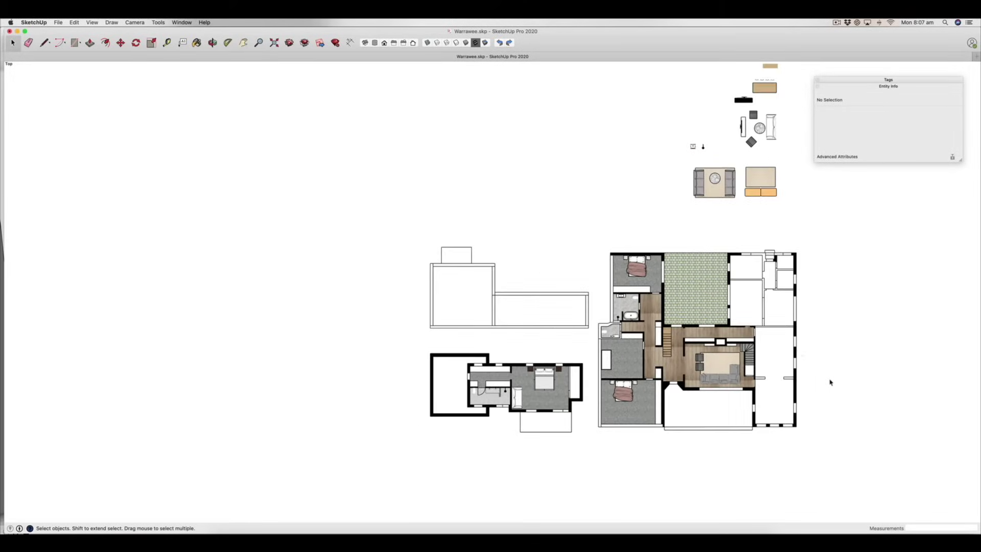
scroll(830, 383, down, 1)
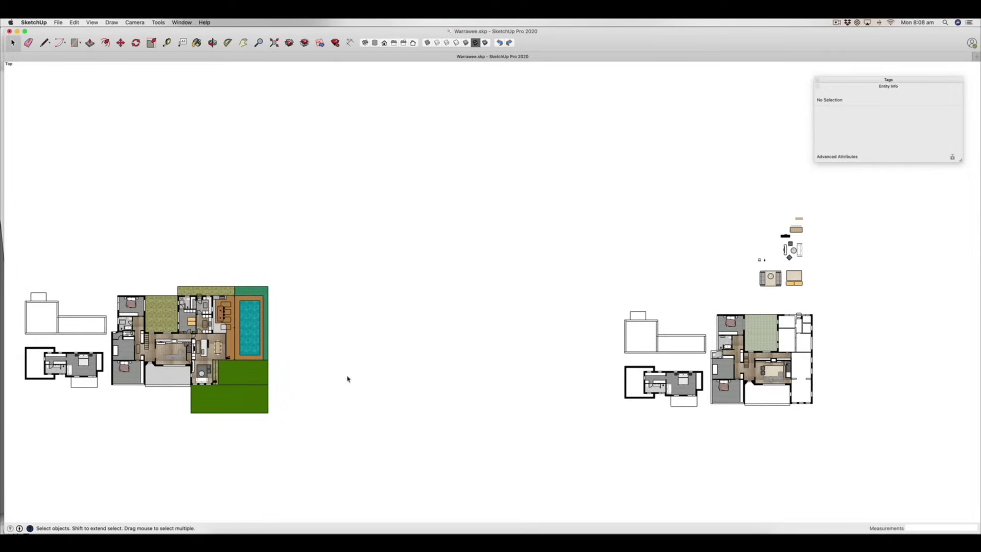
scroll(551, 386, down, 1)
scroll(174, 368, up, 4)
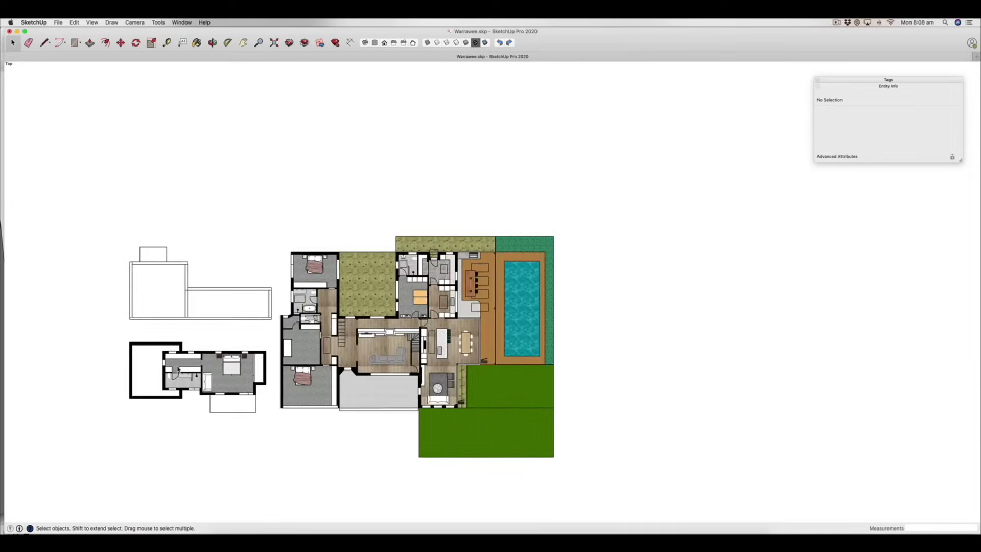
scroll(173, 368, up, 1)
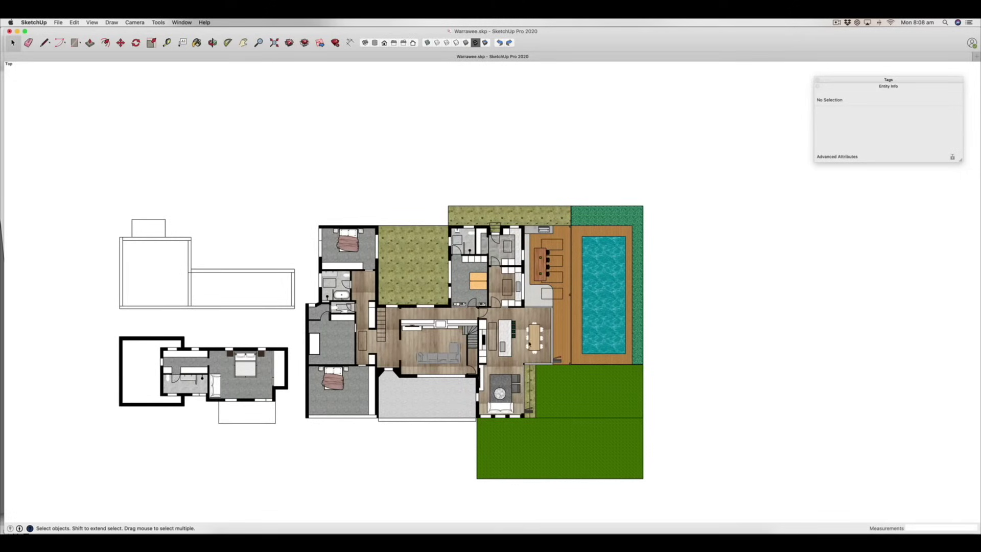
scroll(498, 394, up, 3)
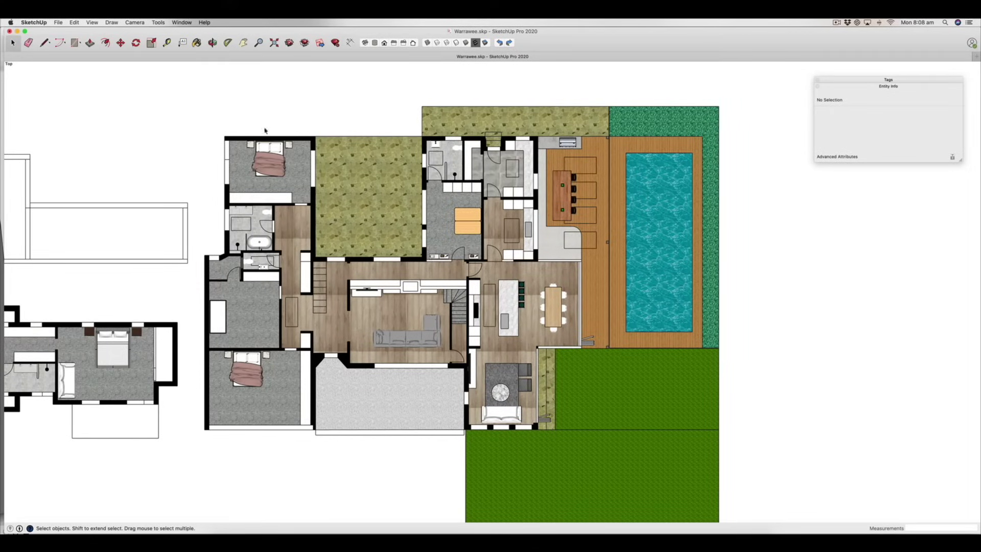
scroll(570, 327, down, 3)
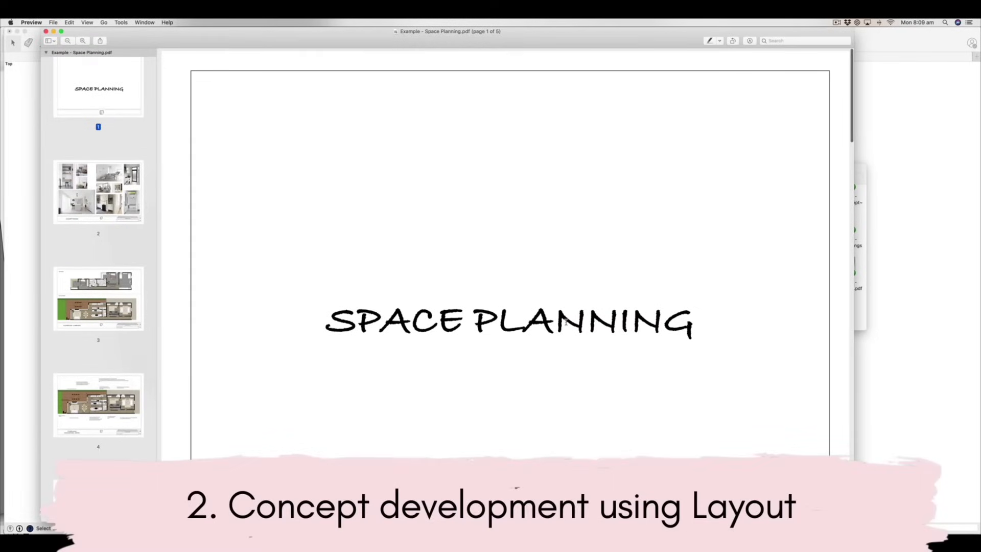
Review page 3's floor plan overview in the Space Planning PDF, then return to the Warrawee model
scroll(567, 321, down, 5)
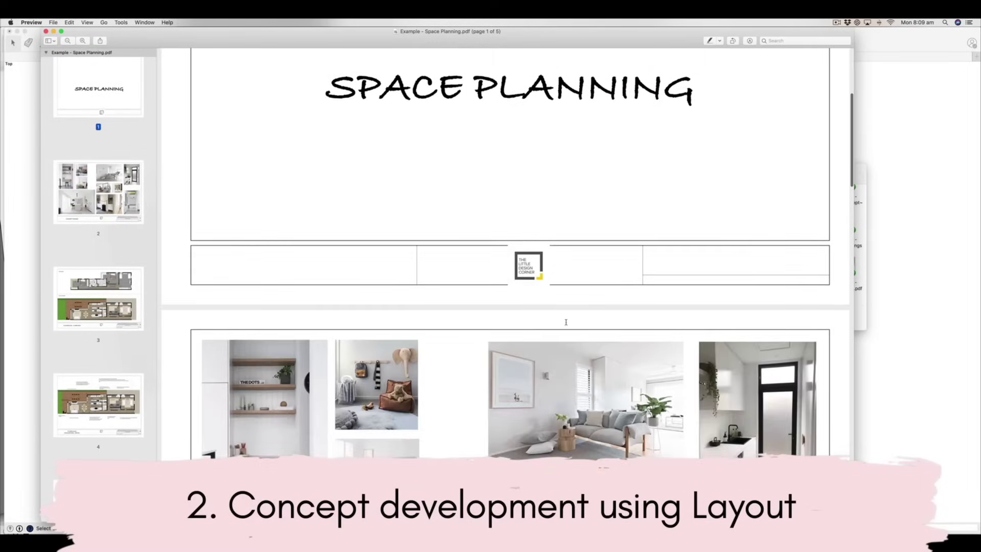
scroll(566, 322, up, 5)
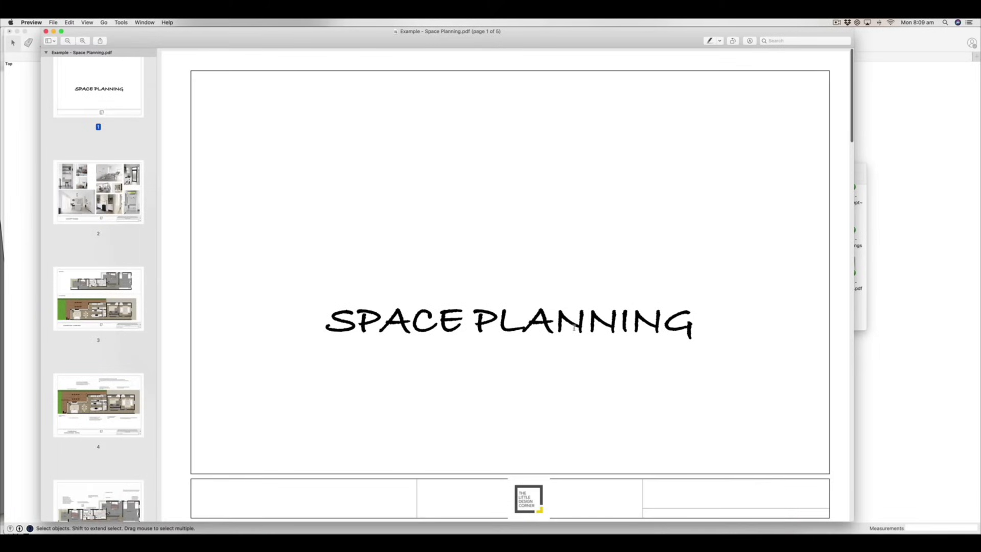
scroll(579, 279, down, 3)
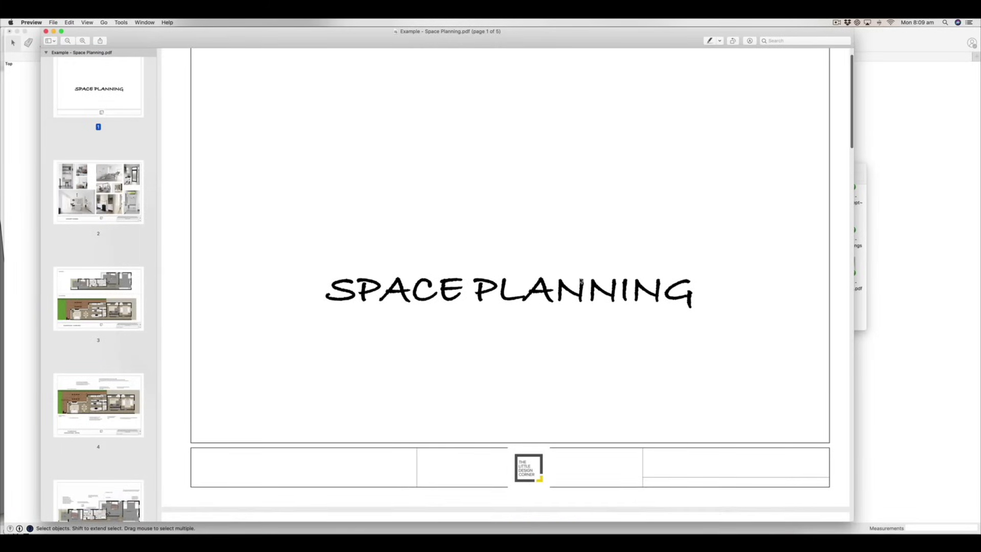
scroll(580, 280, up, 3)
scroll(581, 280, down, 2)
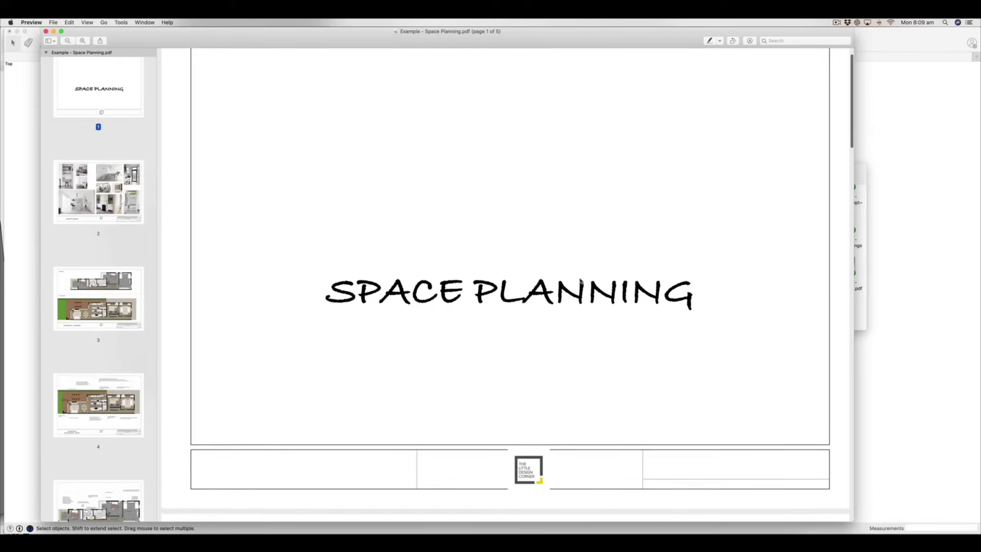
scroll(580, 280, down, 3)
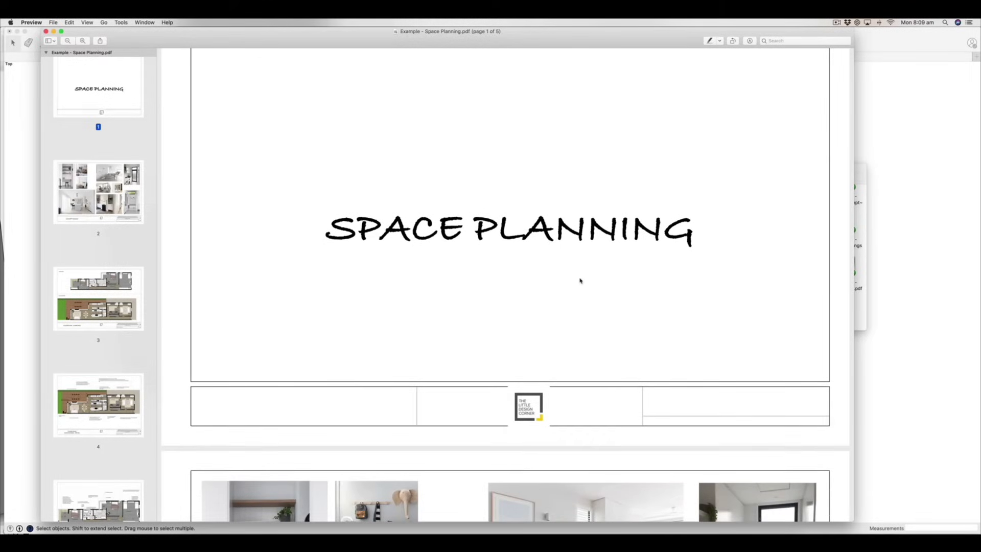
scroll(580, 280, down, 3)
scroll(580, 280, up, 5)
scroll(580, 280, down, 3)
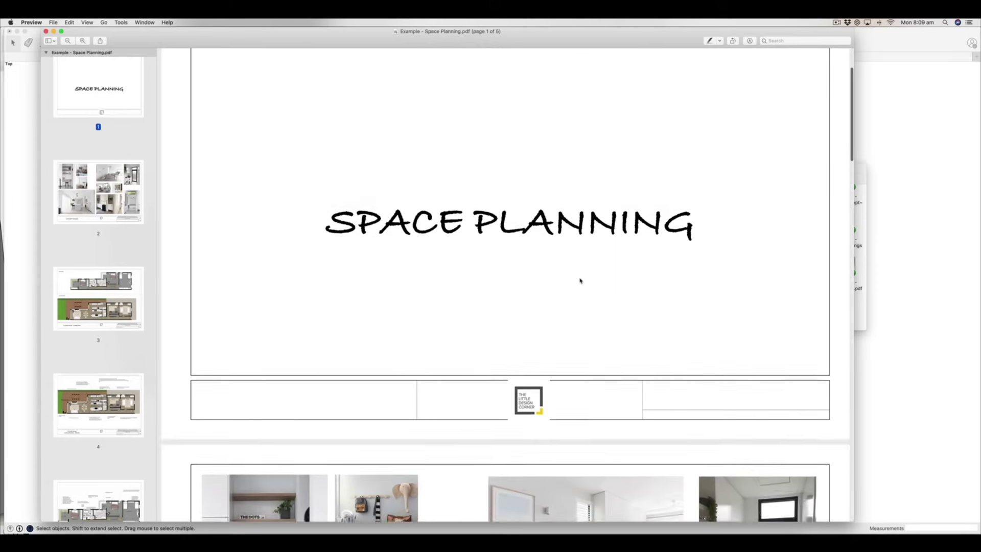
scroll(580, 280, down, 10)
scroll(580, 280, up, 2)
scroll(580, 280, down, 2)
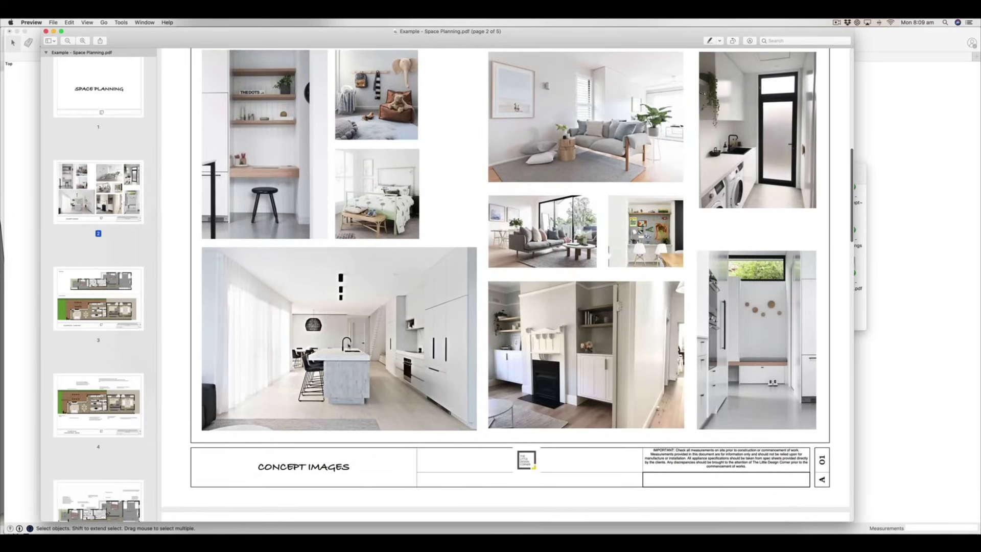
scroll(353, 303, down, 2)
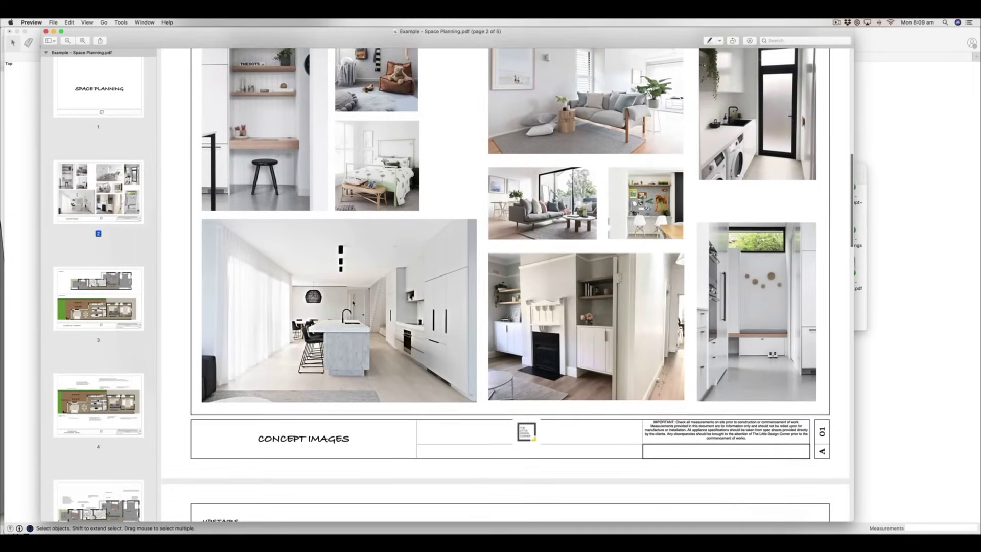
scroll(353, 303, up, 3)
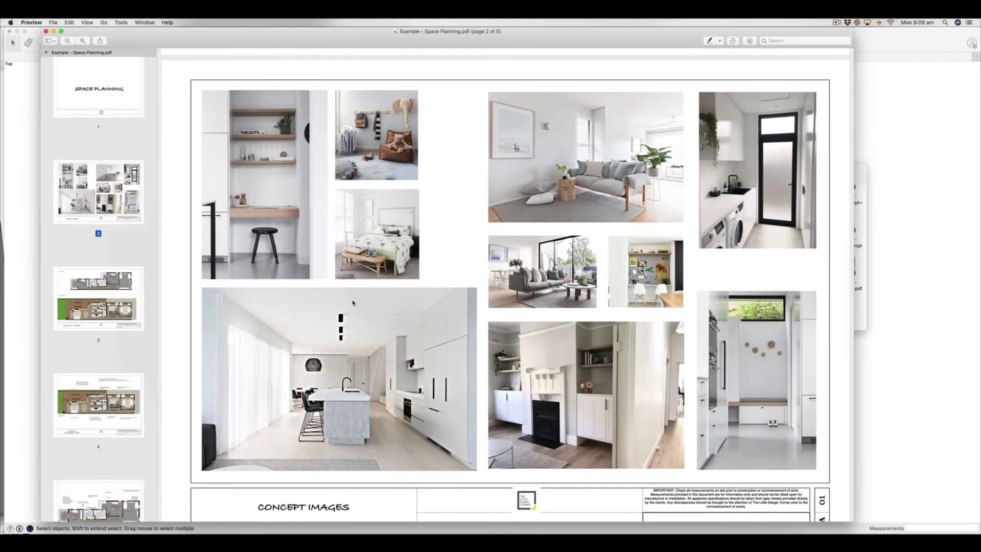
scroll(353, 303, down, 3)
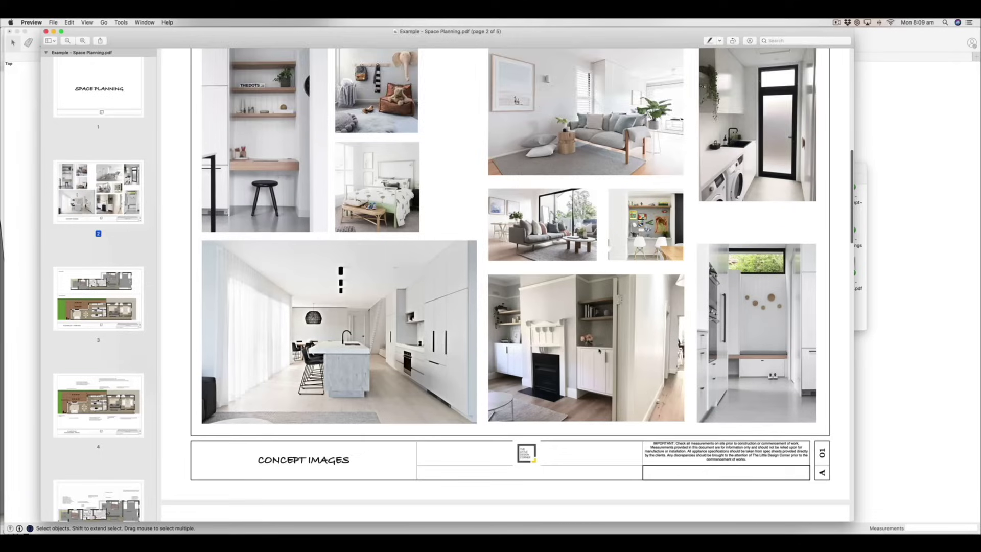
scroll(600, 351, down, 8)
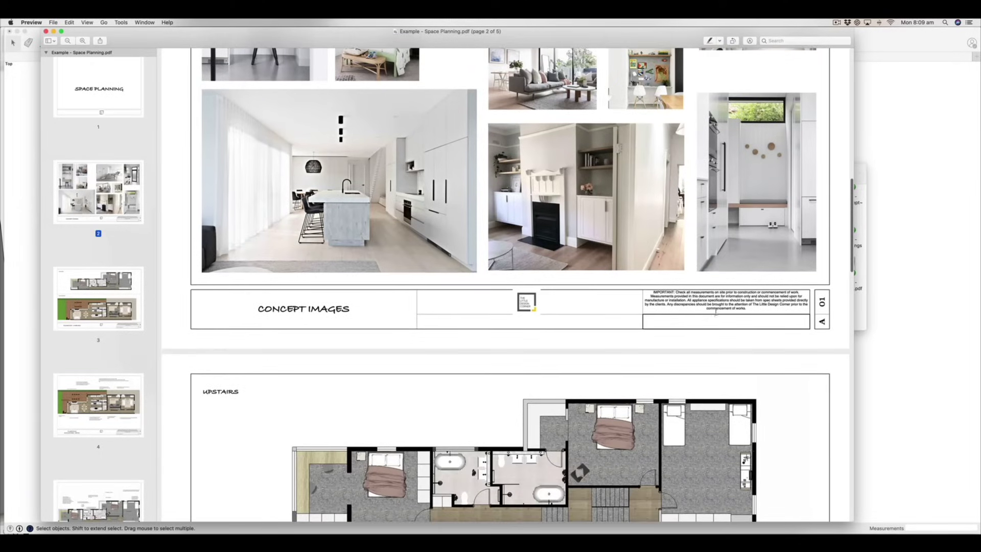
scroll(693, 307, down, 15)
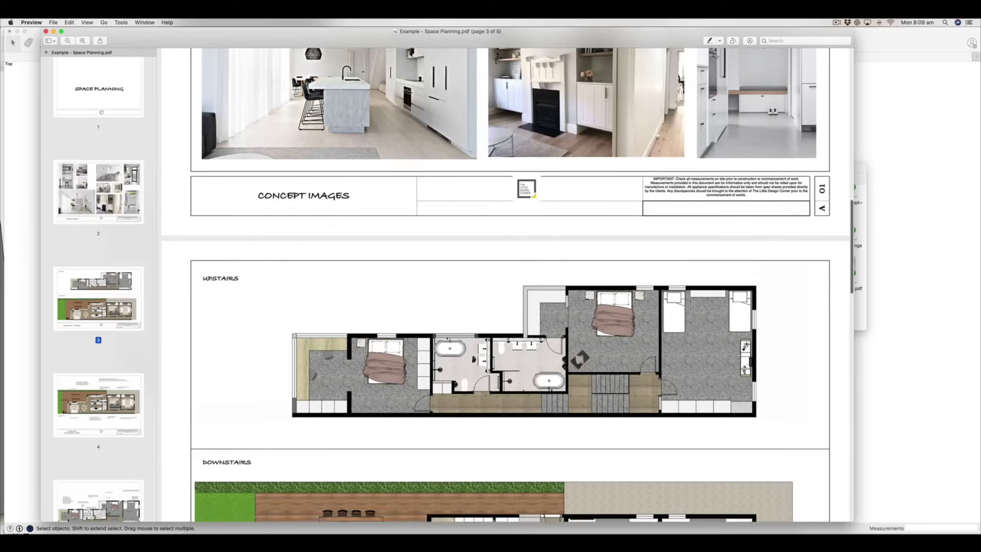
scroll(693, 307, down, 1)
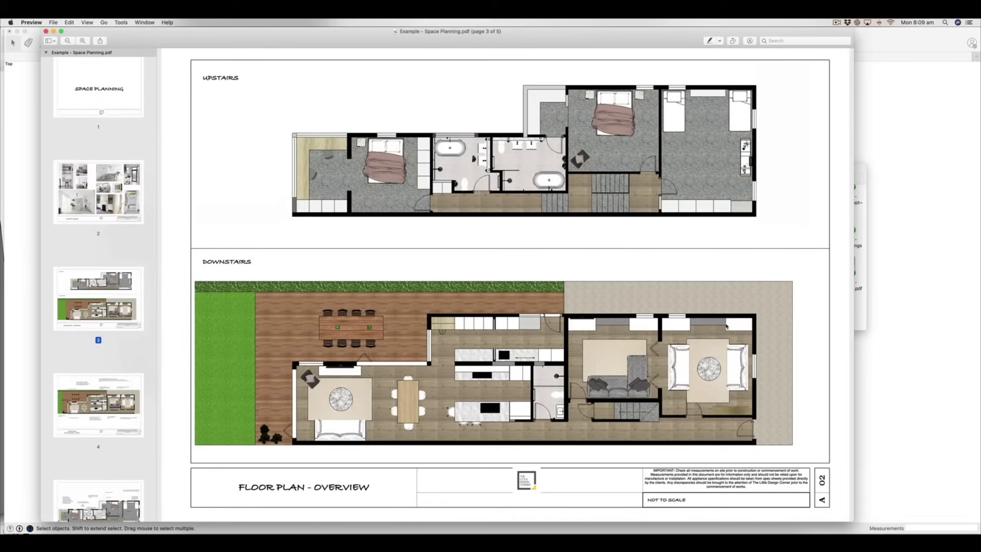
scroll(726, 325, up, 2)
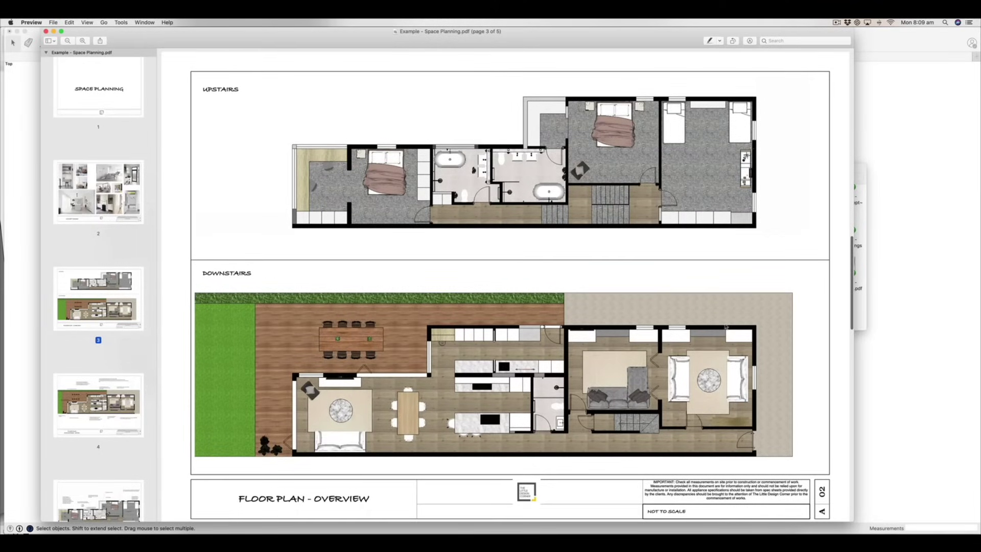
scroll(589, 366, down, 5)
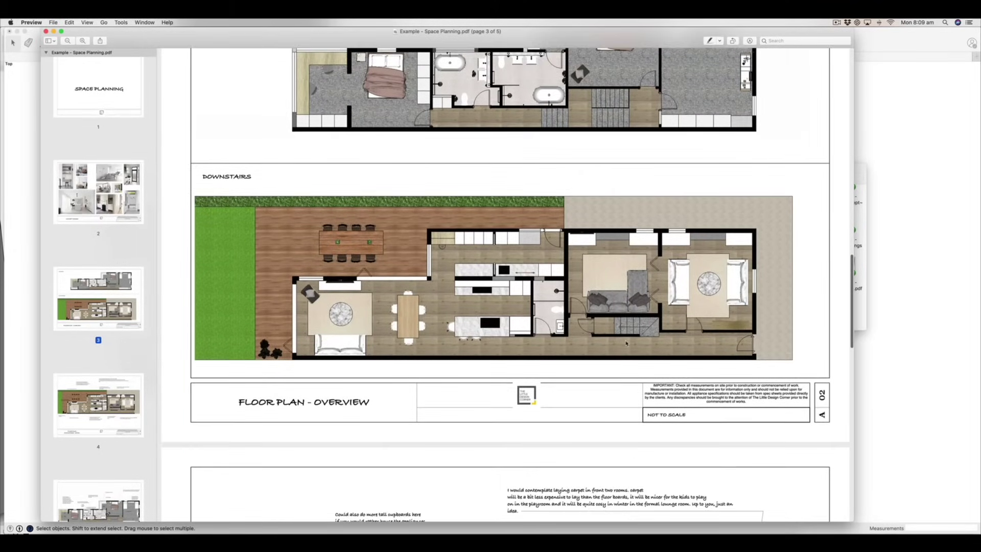
scroll(626, 342, up, 5)
scroll(626, 343, down, 15)
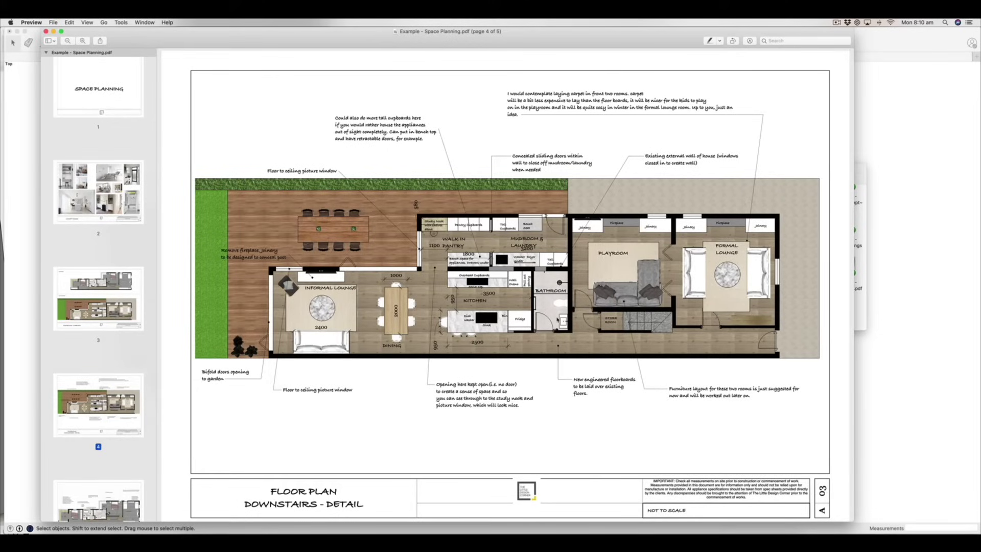
scroll(508, 283, down, 3)
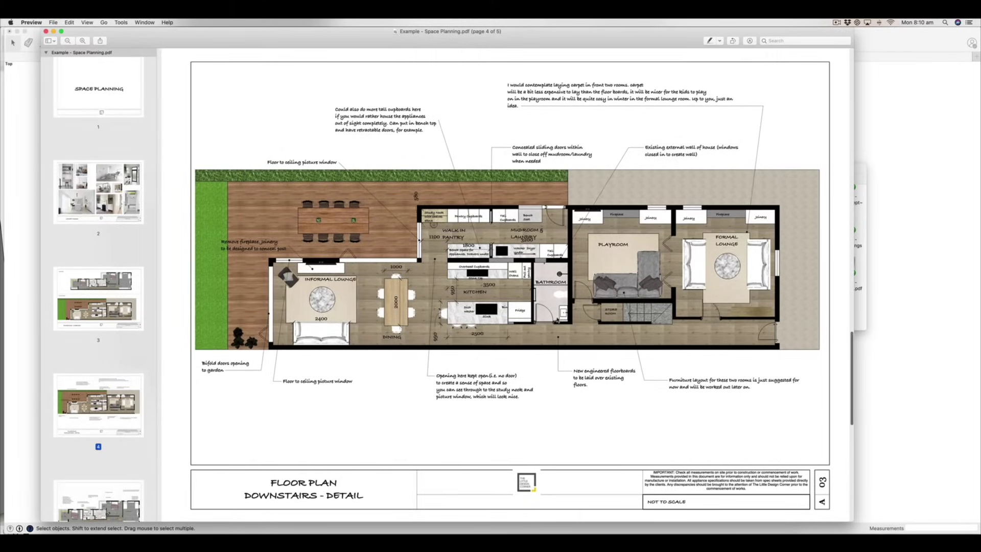
scroll(508, 284, down, 3)
scroll(508, 284, up, 4)
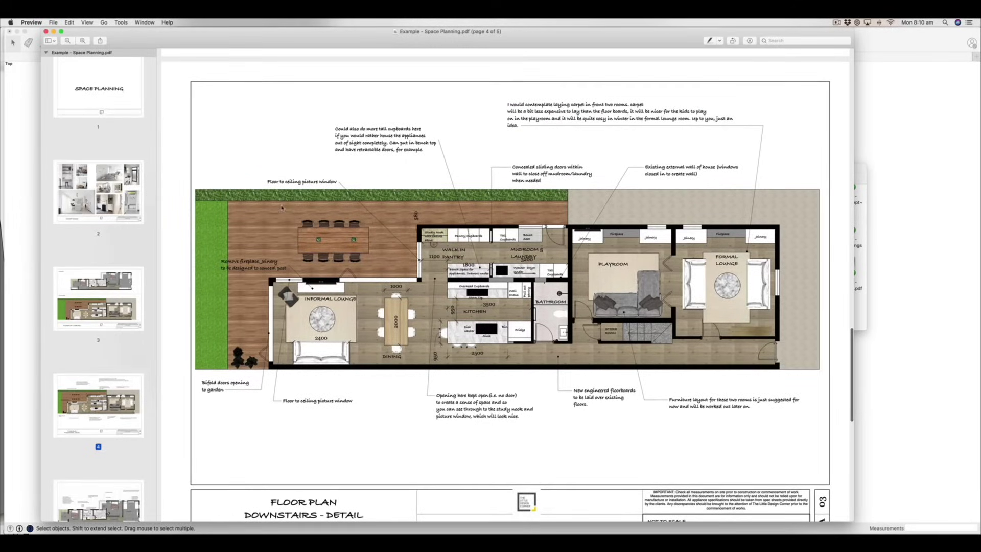
scroll(413, 317, down, 15)
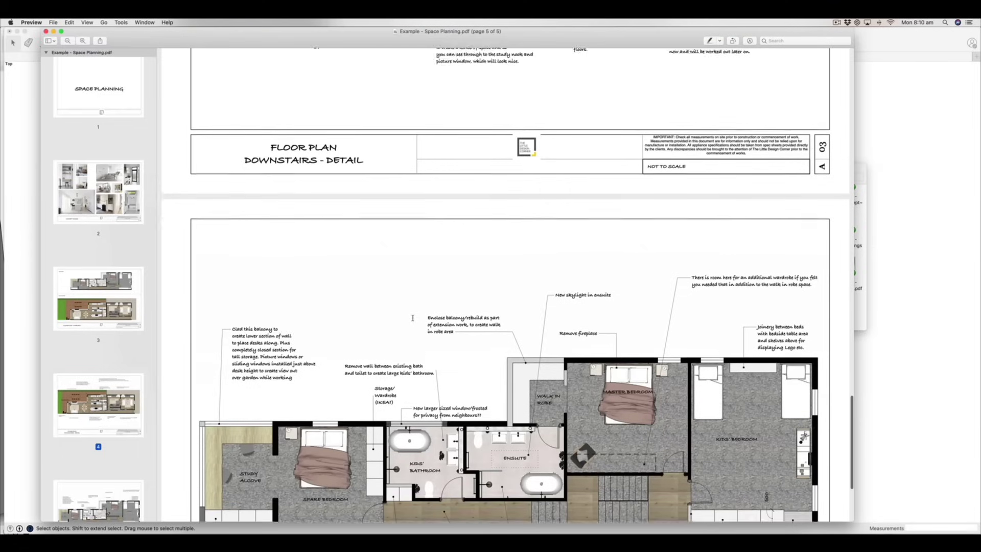
scroll(413, 317, down, 5)
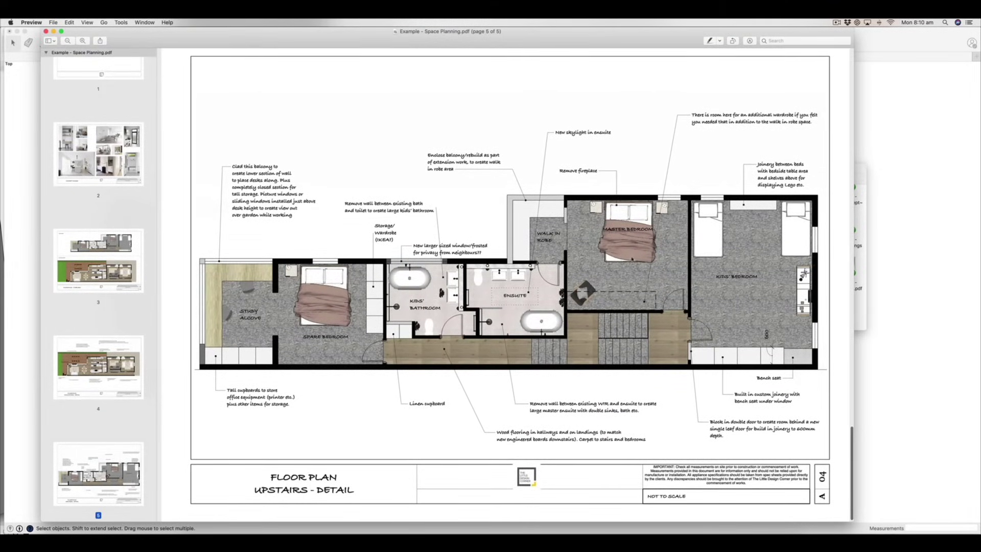
scroll(666, 260, down, 1)
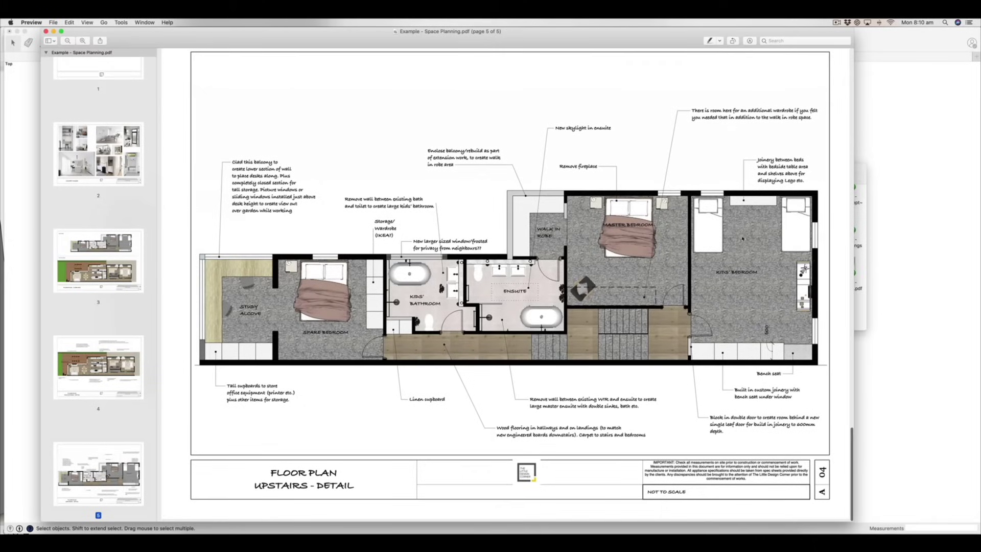
scroll(456, 338, up, 3)
scroll(457, 337, down, 3)
scroll(456, 337, up, 20)
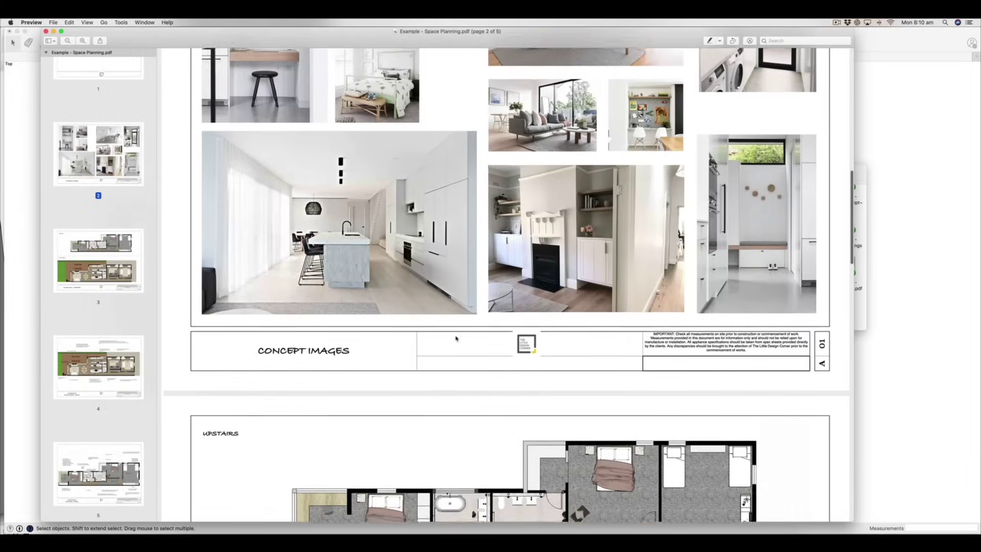
scroll(456, 337, up, 12)
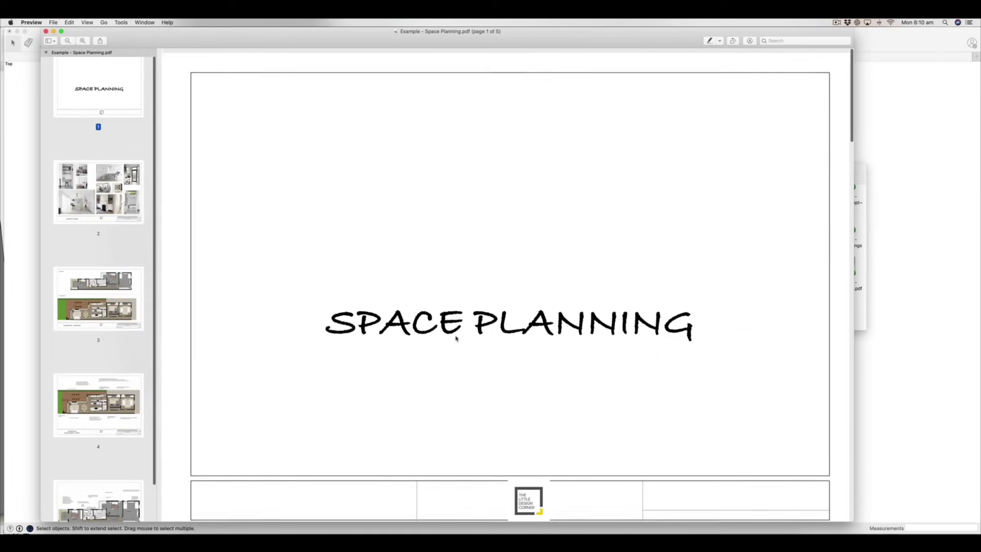
scroll(456, 336, down, 10)
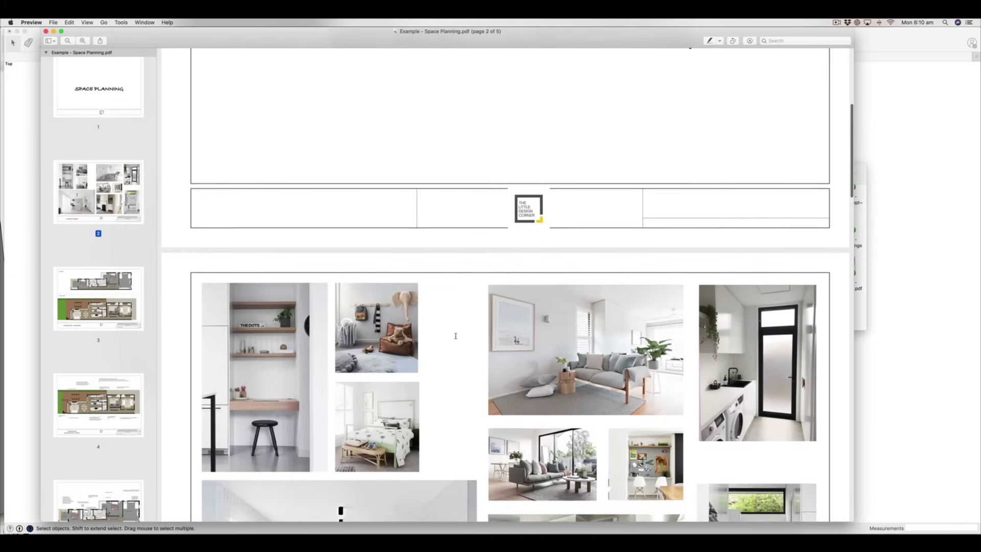
scroll(455, 335, down, 10)
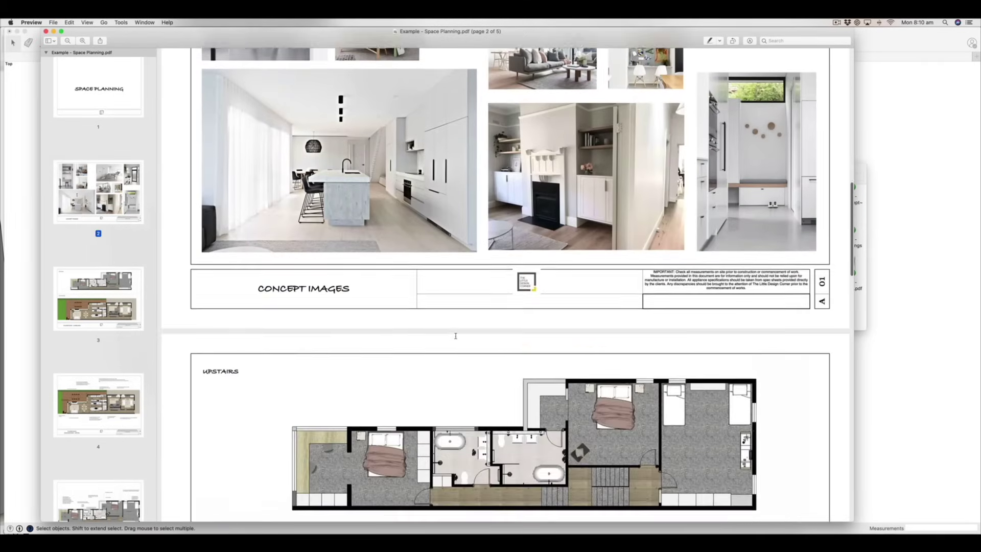
scroll(455, 336, down, 3)
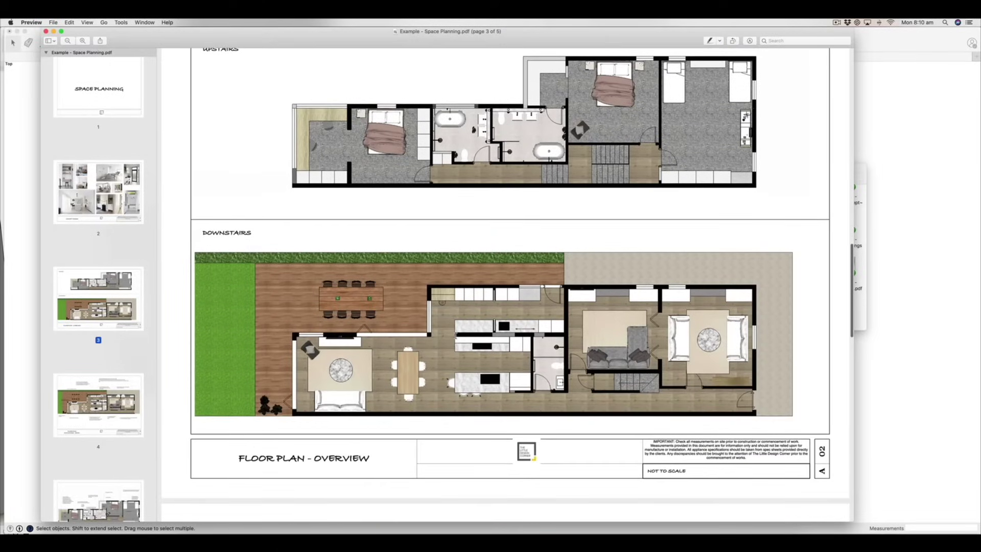
scroll(458, 336, down, 2)
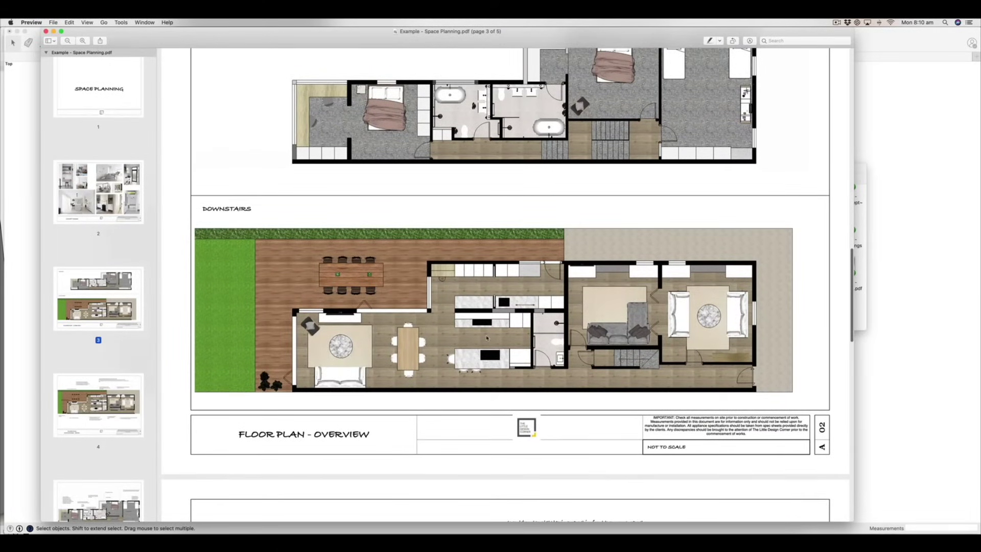
scroll(509, 336, up, 3)
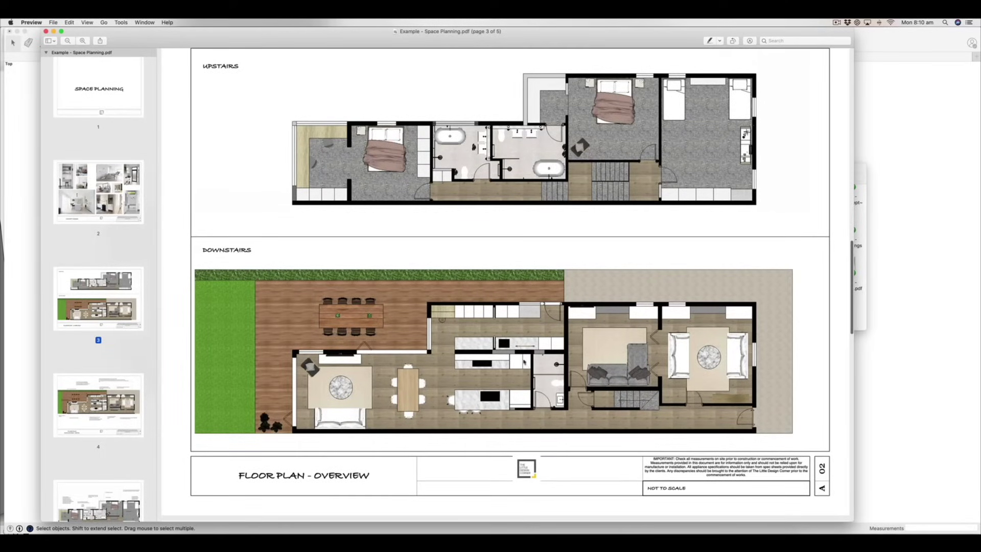
scroll(523, 361, up, 1)
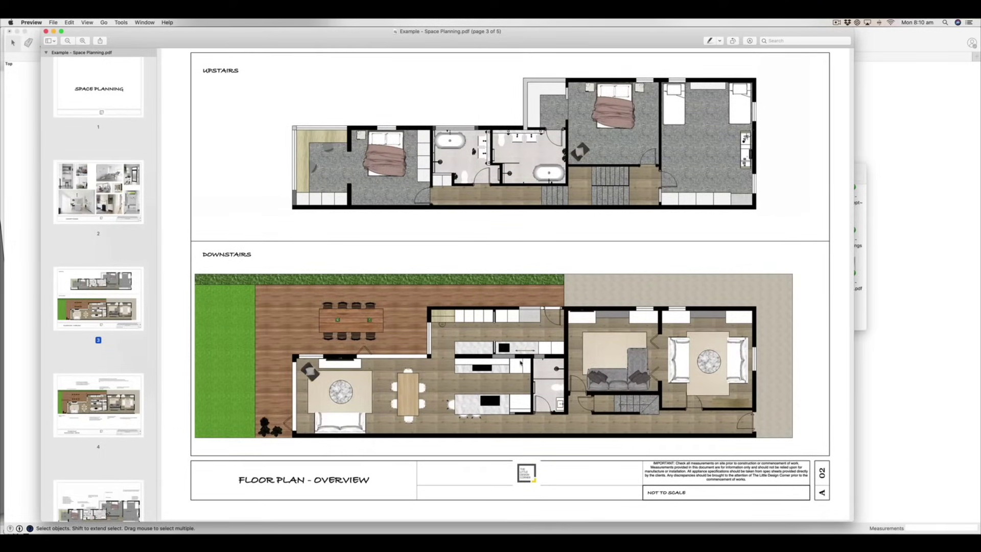
click(913, 314)
Orbit the Warrawee plan into 3-D and back to Top view twice, zooming in between
key(o)
drag(562, 420, 337, 239)
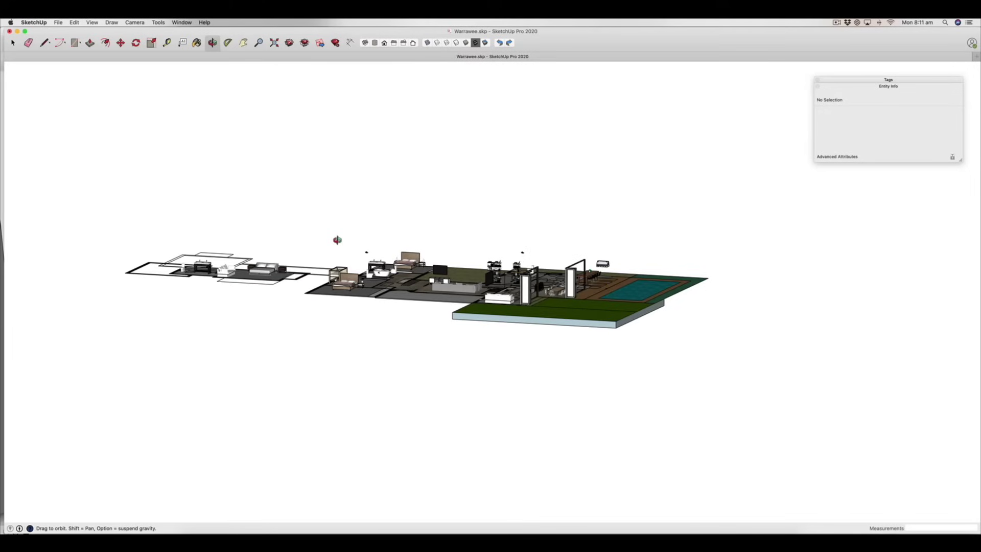
click(375, 44)
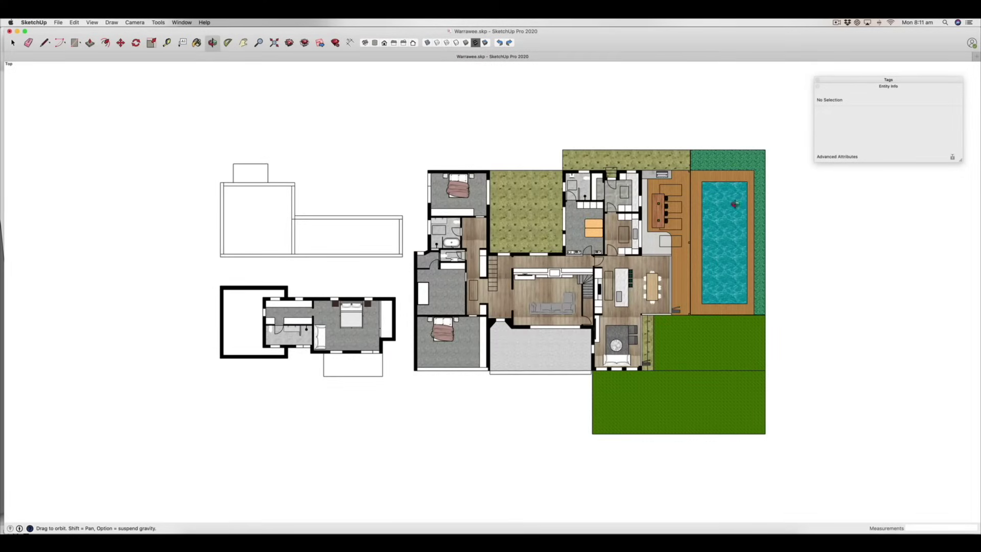
scroll(734, 204, up, 2)
scroll(734, 204, up, 1)
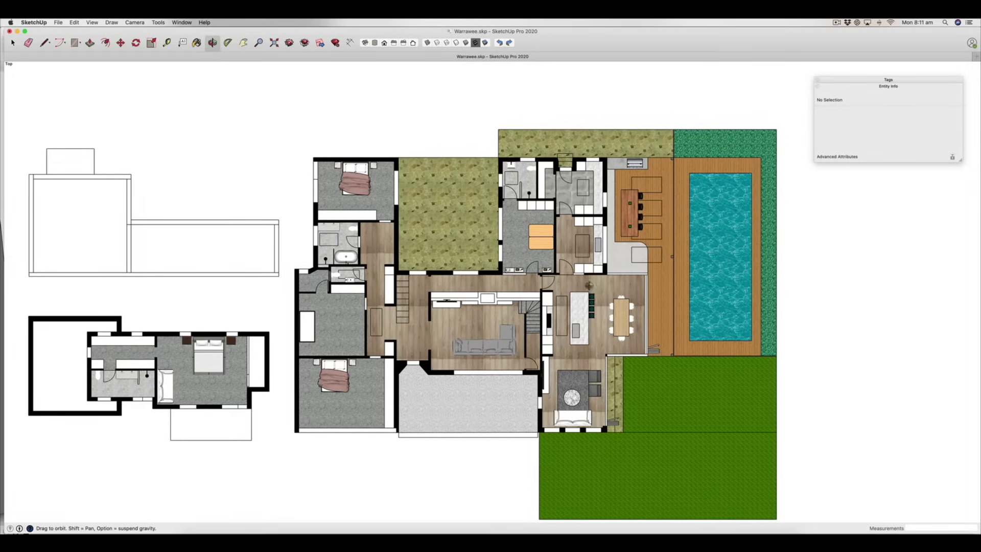
drag(565, 339, 514, 124)
click(375, 43)
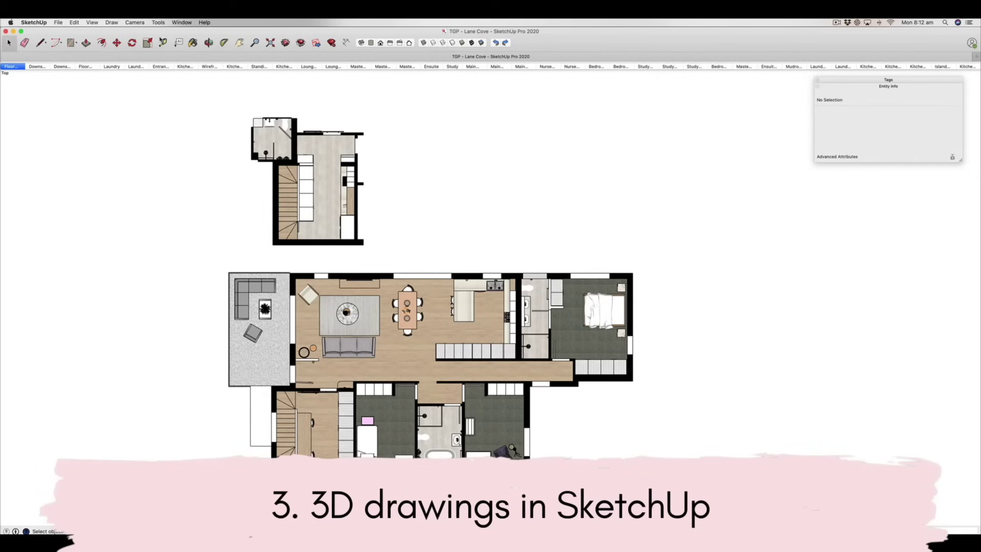
Orbit the Lane Cove plan into 3-D, change the camera view, and jump to the overview scene
key(o)
drag(302, 299, 596, 286)
scroll(510, 296, up, 5)
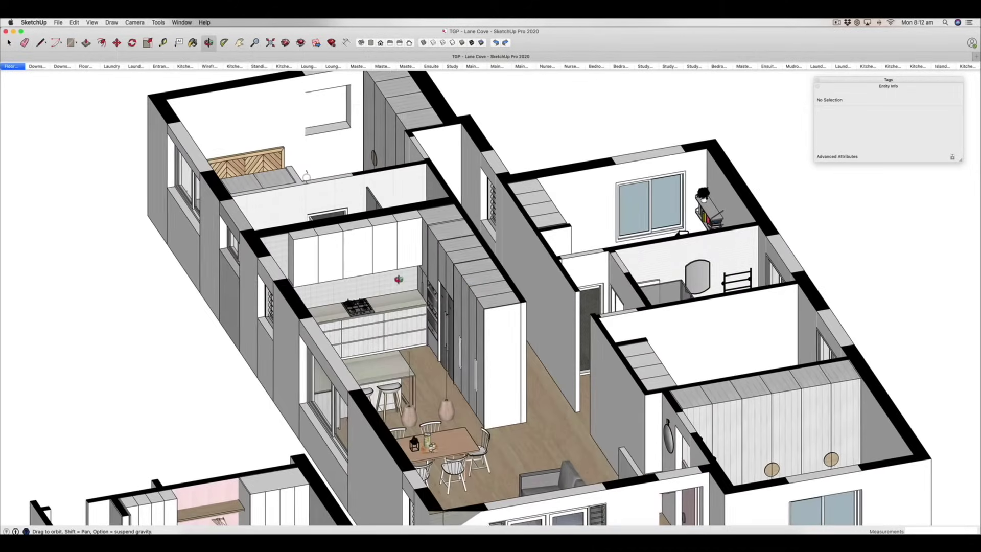
click(131, 23)
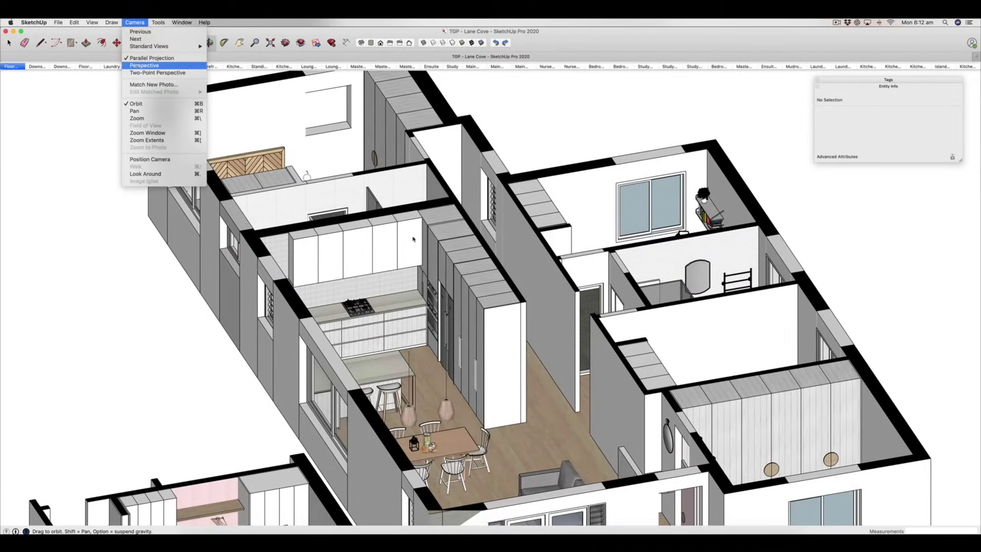
click(141, 31)
drag(513, 376, 680, 136)
click(12, 66)
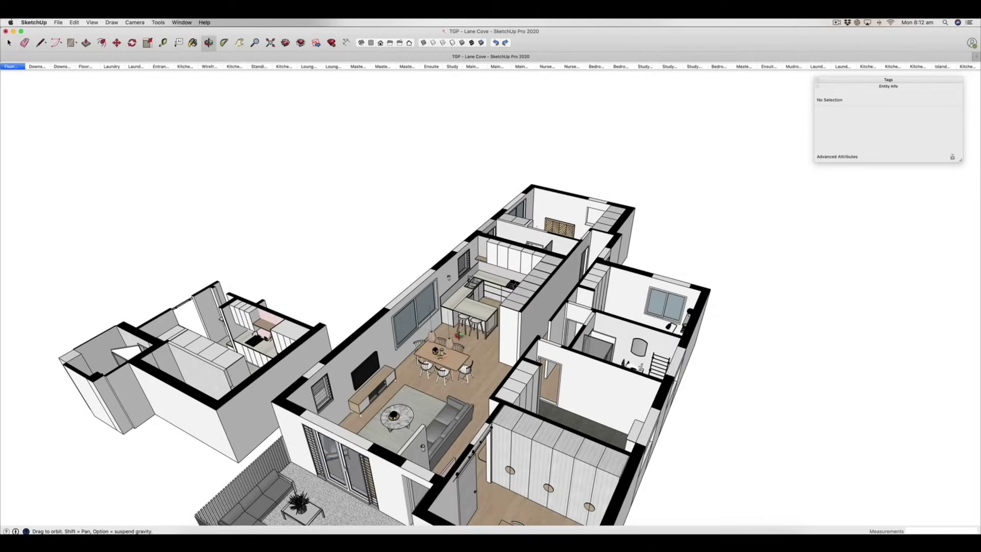
Orbit to a low front view, return to the overview, then view the living wing at eye level
drag(492, 275, 432, 243)
click(12, 66)
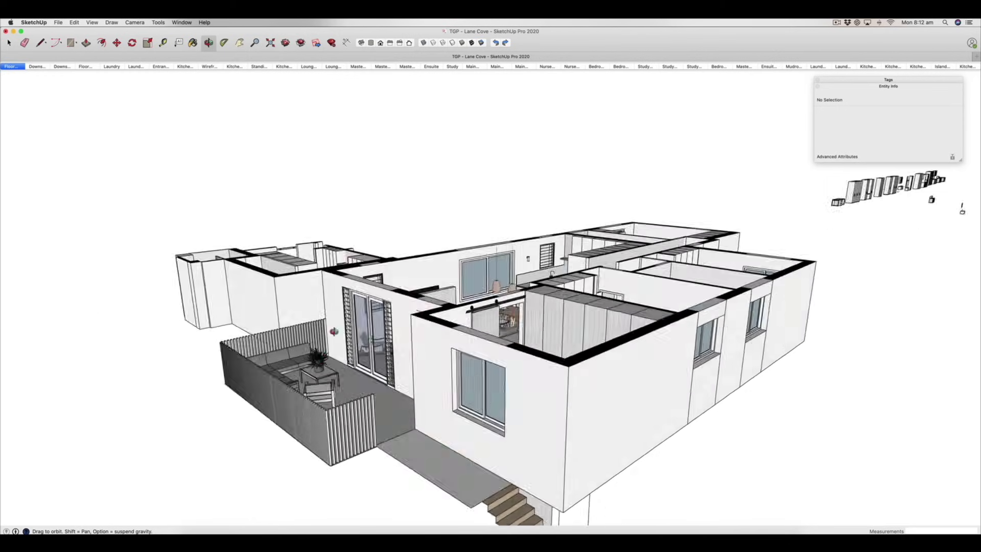
scroll(380, 335, down, 5)
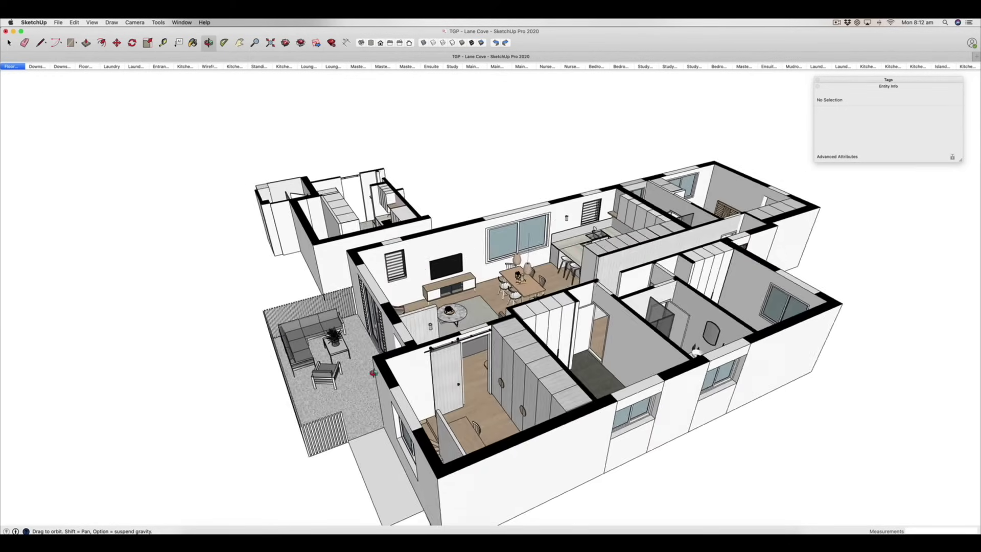
scroll(380, 334, up, 10)
drag(380, 335, 578, 333)
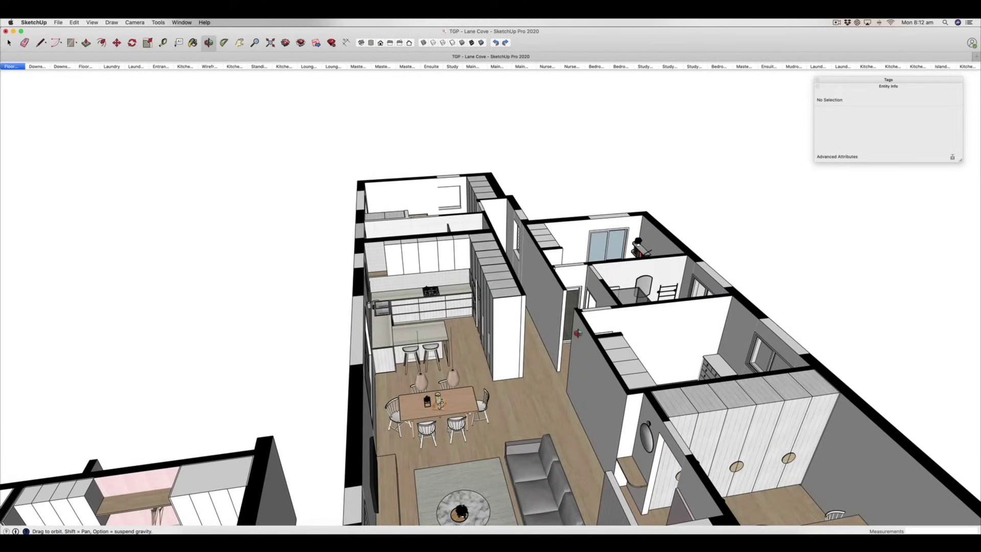
drag(577, 333, 431, 301)
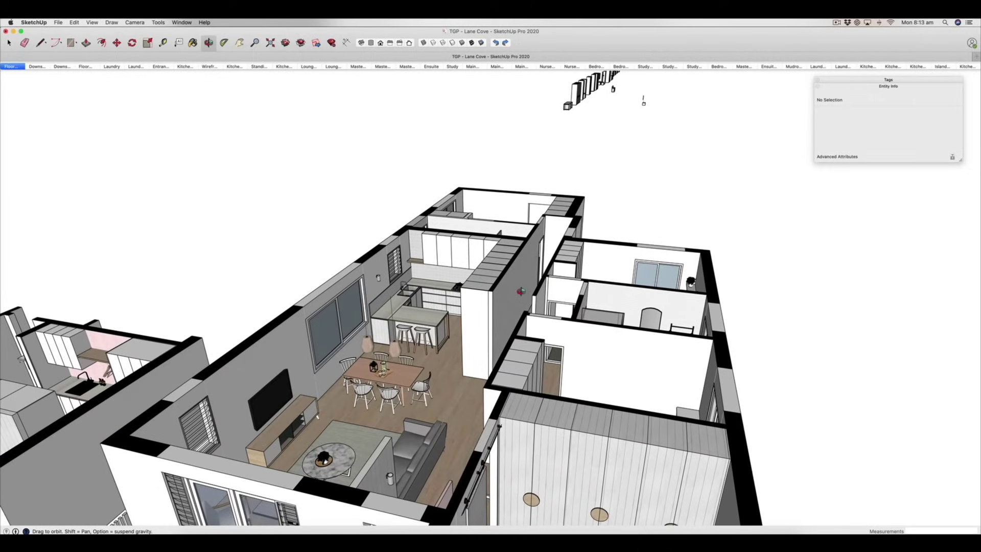
scroll(522, 295, down, 5)
scroll(526, 367, up, 6)
drag(526, 366, 538, 210)
scroll(552, 265, down, 5)
scroll(539, 209, up, 2)
scroll(539, 208, up, 3)
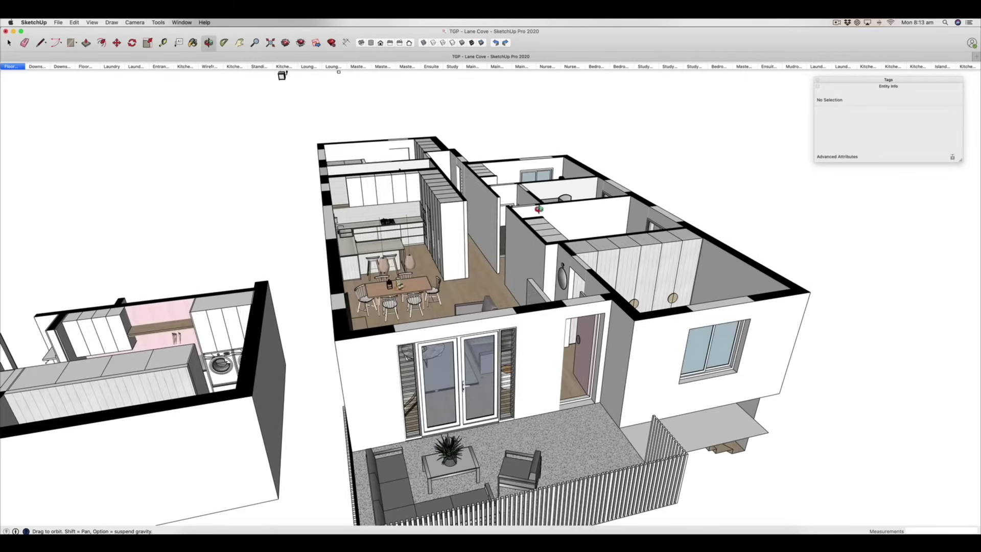
Orbit around to look down into the laundry, then bring up the Lane Cove Design Concept PDF
drag(210, 296, 447, 269)
scroll(438, 279, down, 5)
scroll(409, 317, up, 5)
drag(425, 303, 440, 358)
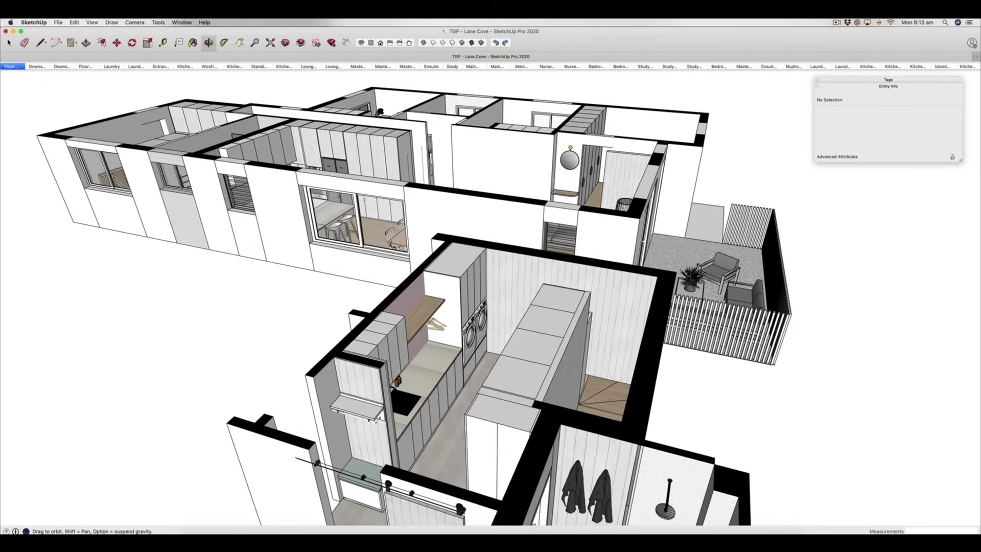
click(563, 534)
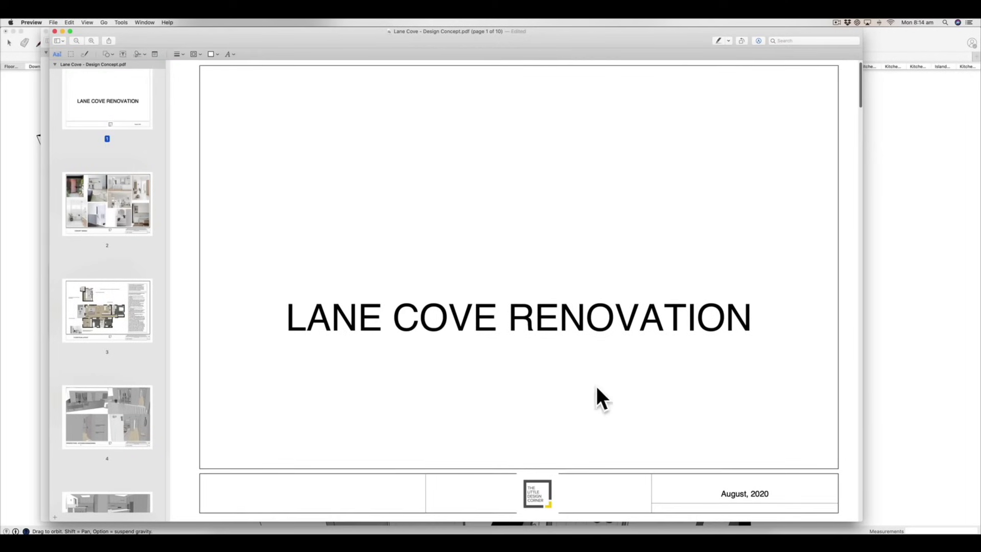
Scroll from the LANE COVE RENOVATION title page past Concept Images to page 3, Floor Plan Layout
scroll(403, 376, down, 3)
scroll(383, 357, down, 1)
scroll(383, 357, up, 3)
scroll(384, 357, down, 5)
scroll(384, 357, down, 7)
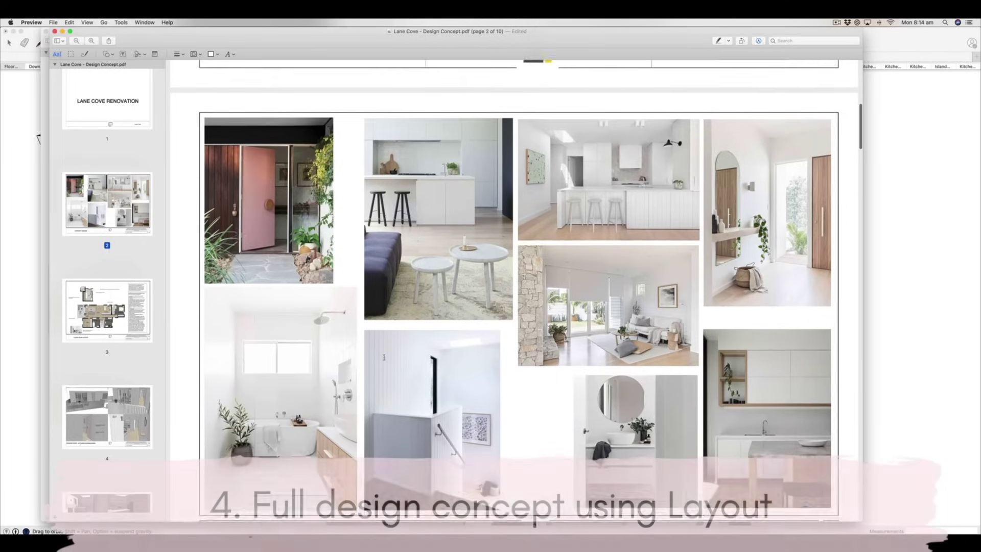
scroll(383, 357, down, 2)
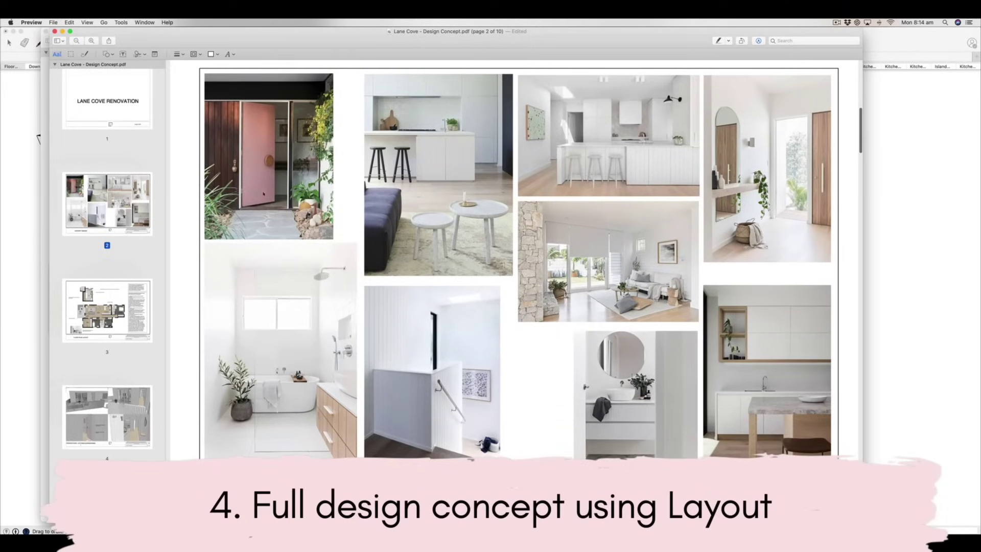
scroll(487, 409, down, 3)
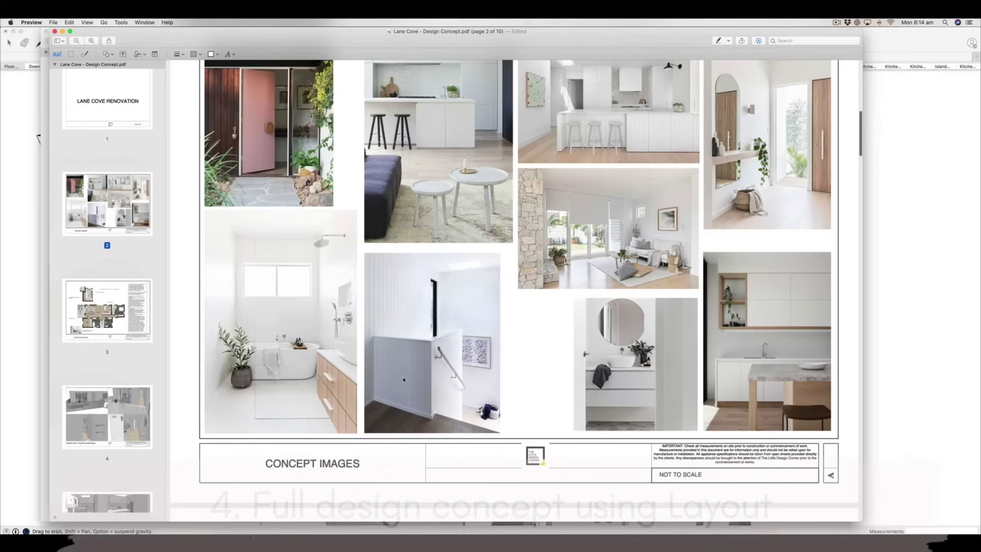
scroll(410, 375, up, 1)
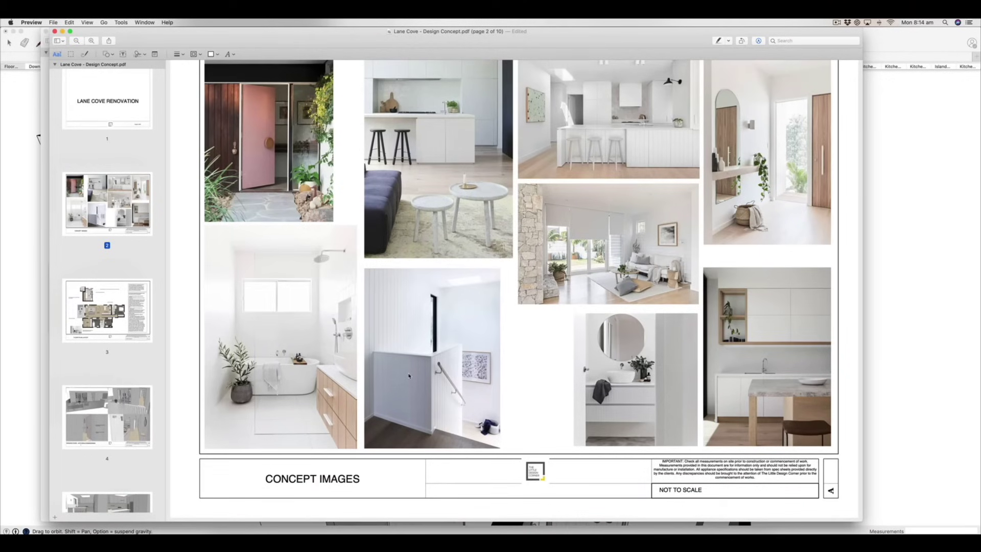
scroll(408, 375, down, 15)
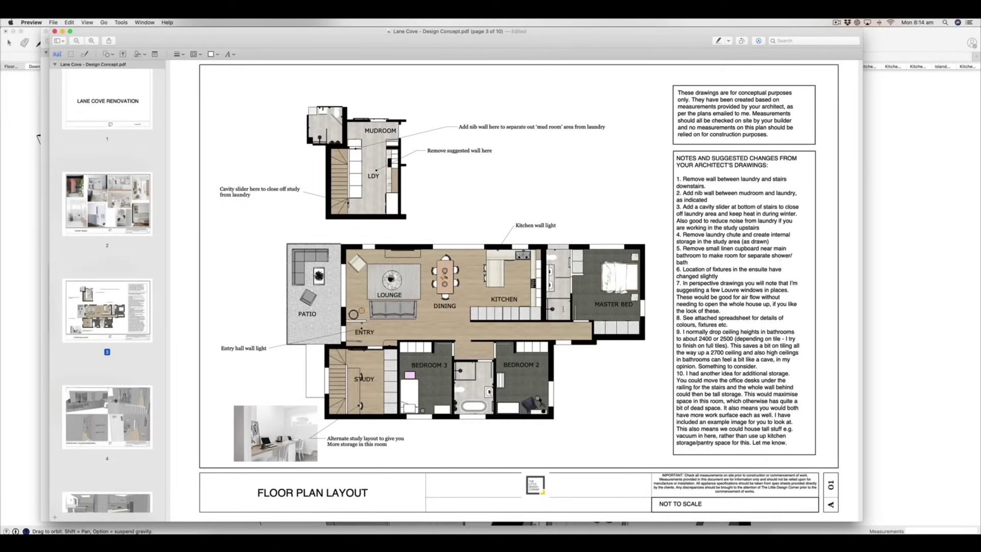
Read the ten suggested changes on the Floor Plan Layout page, then scroll on to page 4
scroll(519, 291, up, 1)
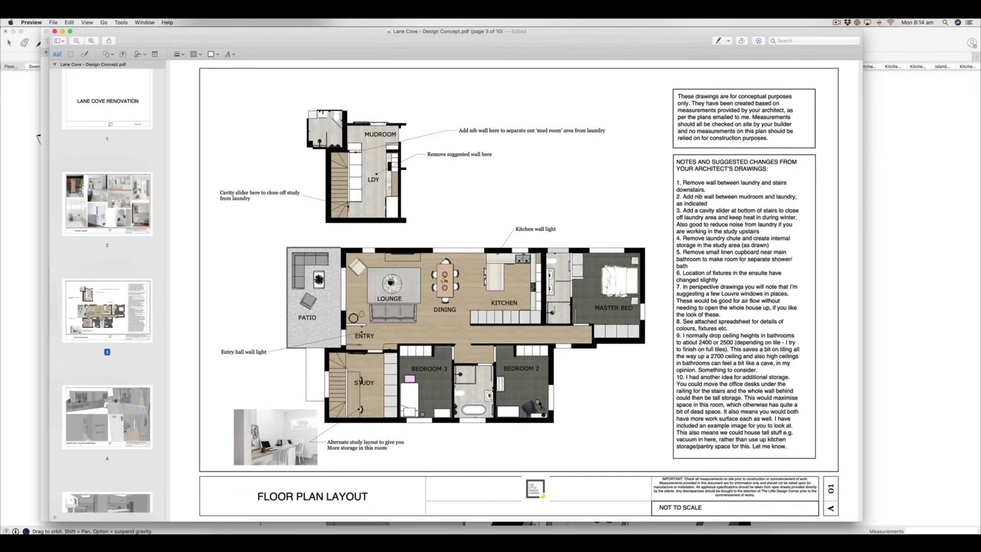
click(601, 339)
scroll(649, 323, down, 2)
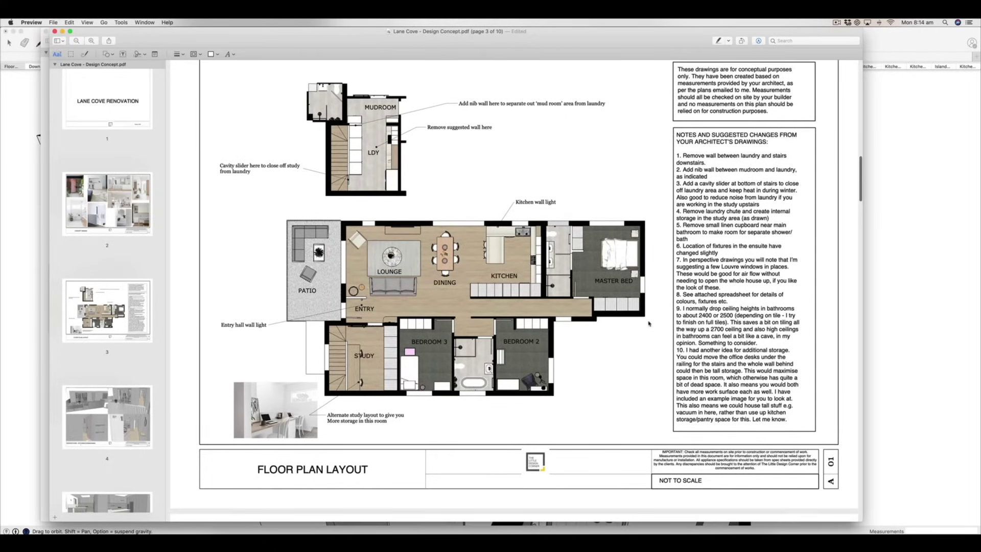
scroll(645, 319, up, 1)
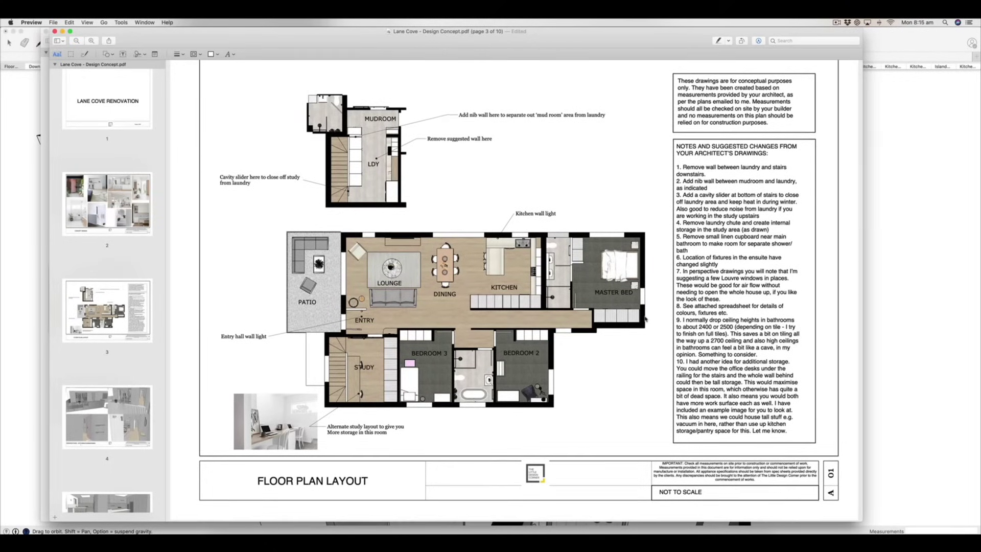
scroll(645, 319, up, 1)
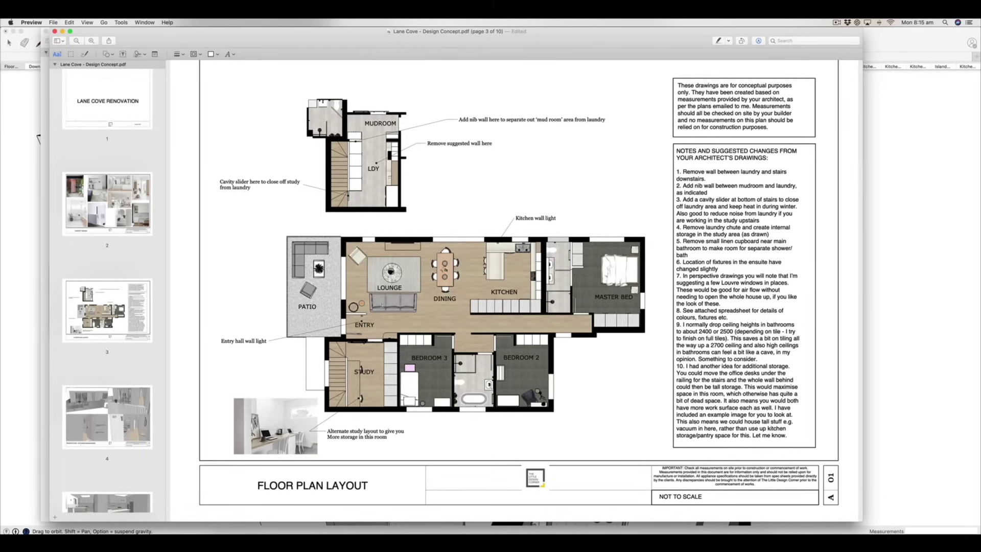
scroll(691, 392, up, 1)
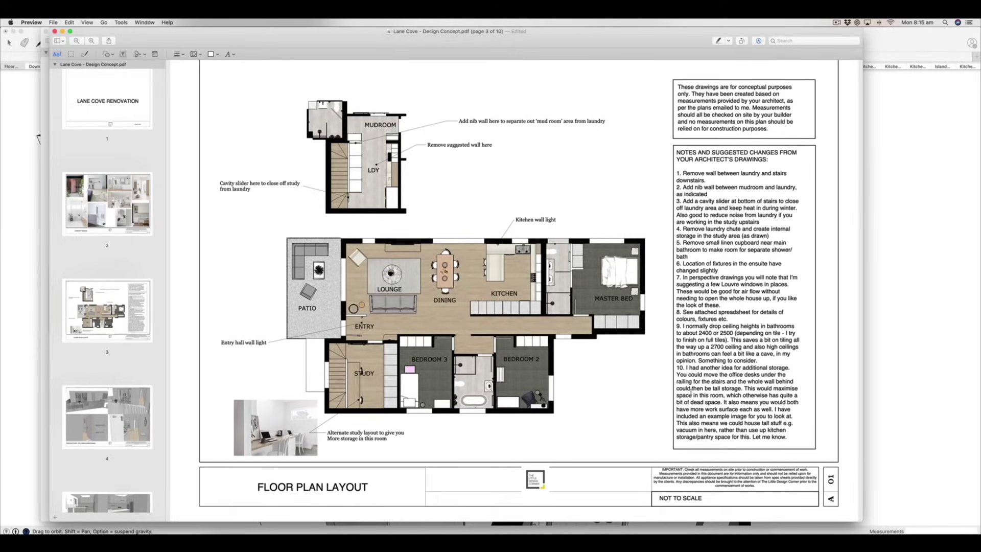
scroll(763, 370, down, 3)
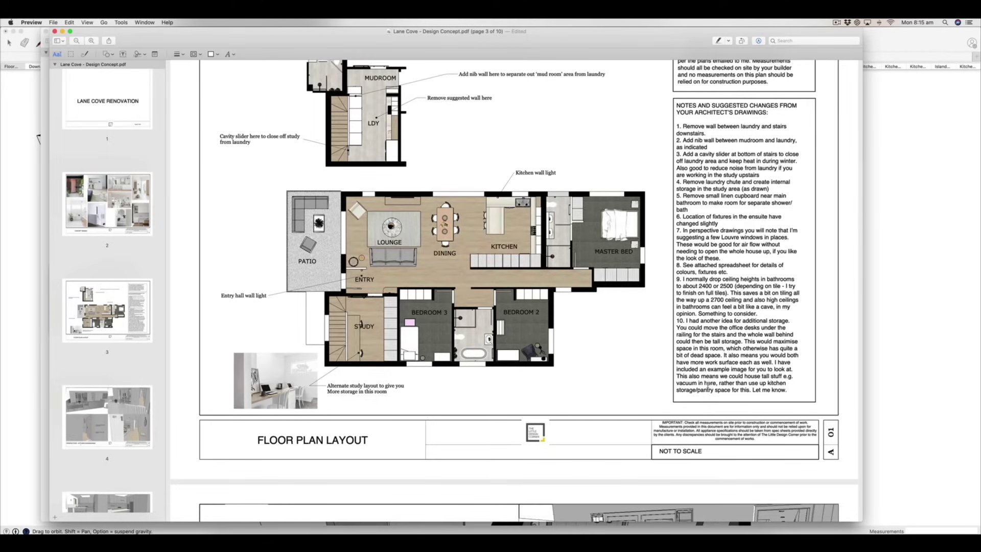
scroll(708, 384, up, 2)
scroll(708, 385, down, 7)
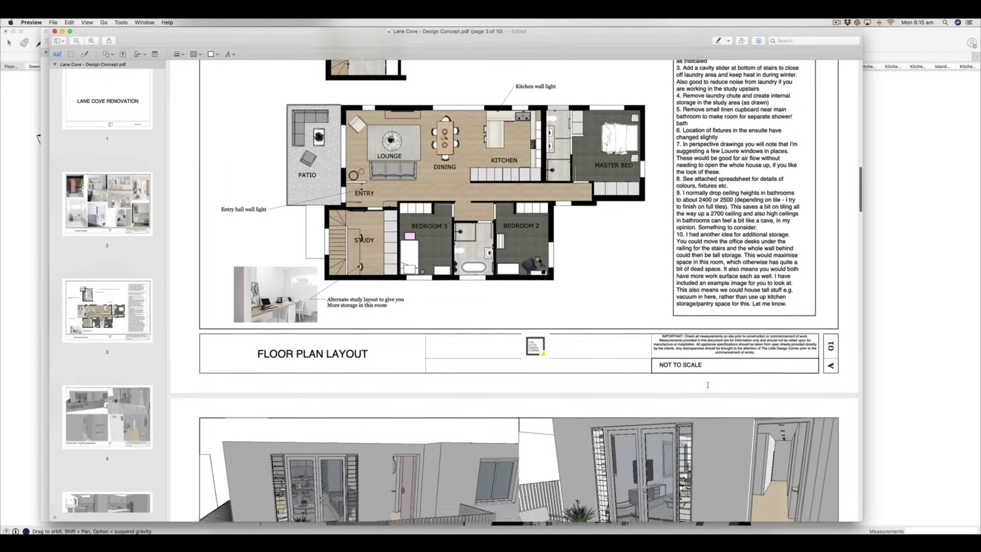
scroll(708, 385, down, 20)
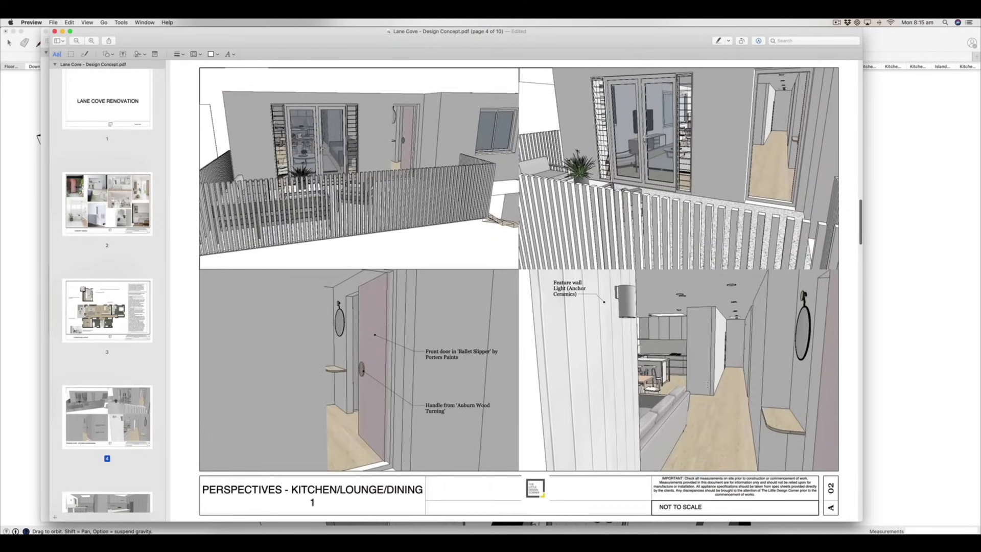
Scroll from page 4 down through the perspective drawings to page 10
scroll(519, 294, up, 1)
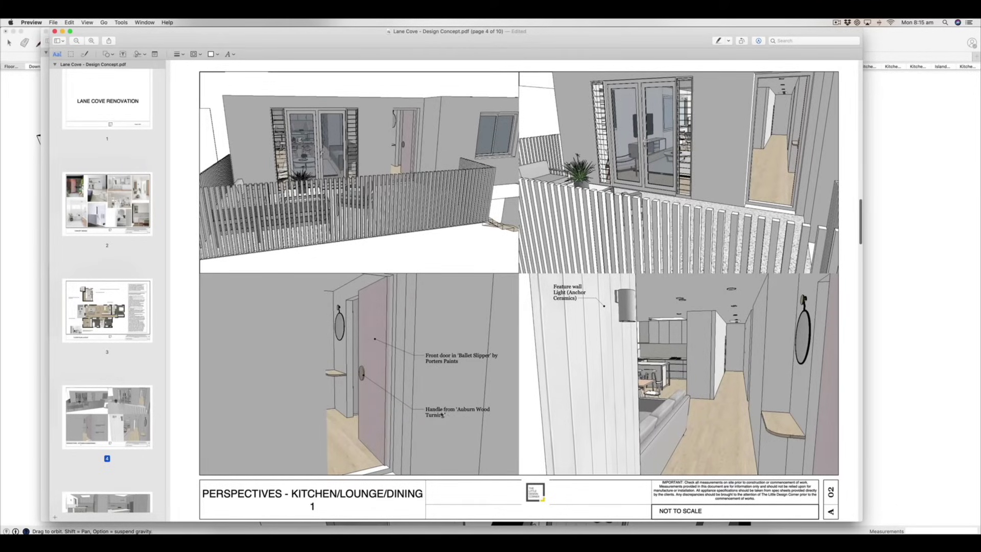
scroll(402, 403, down, 20)
scroll(554, 438, down, 15)
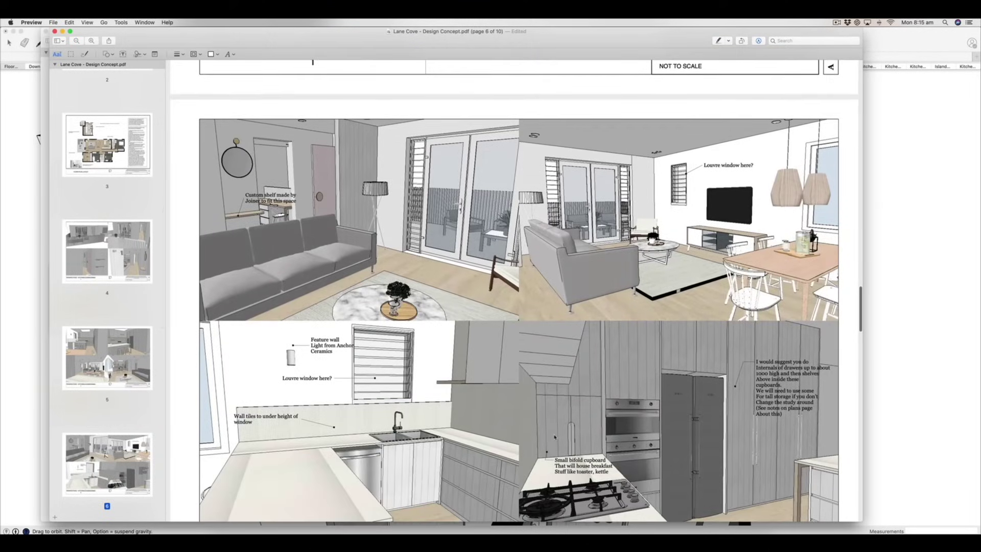
scroll(555, 438, down, 5)
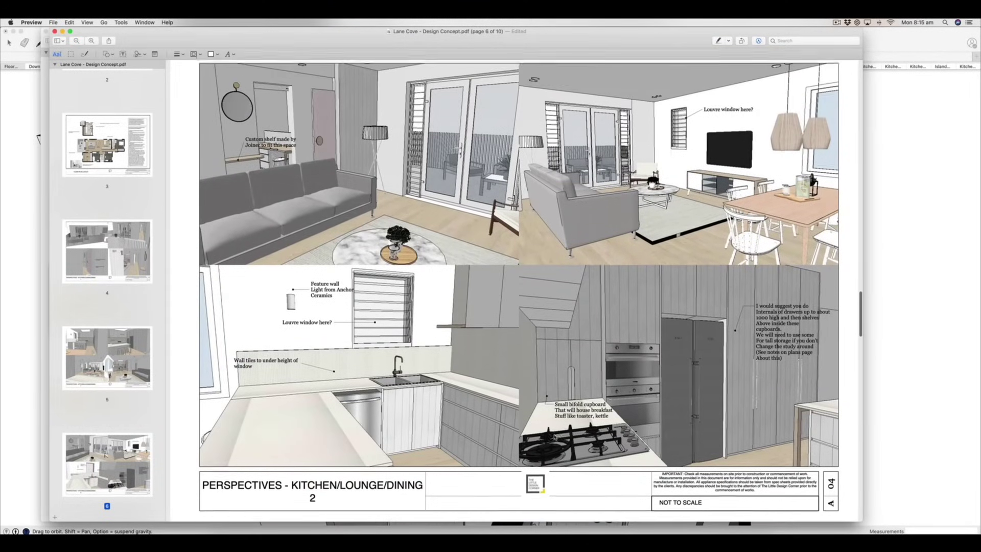
scroll(552, 438, up, 2)
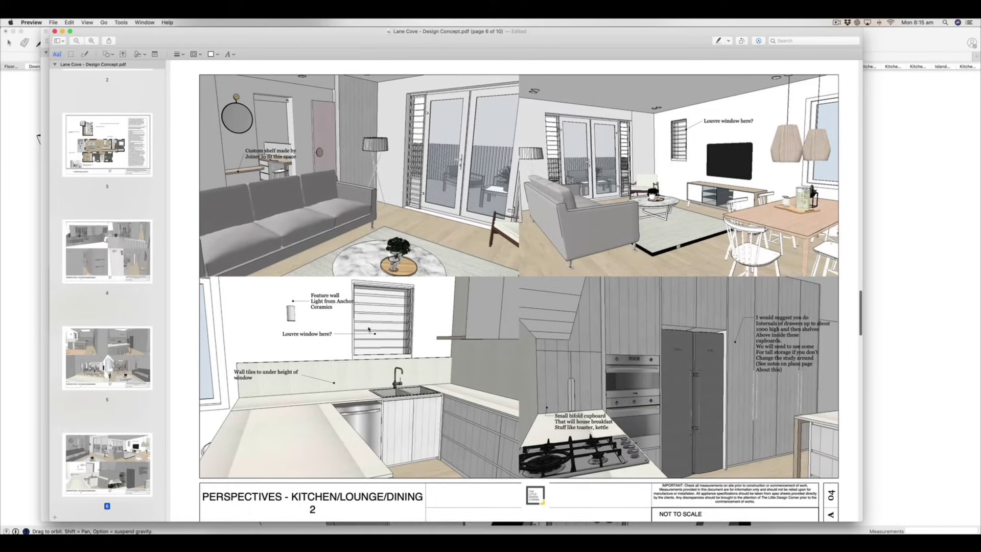
scroll(418, 334, down, 15)
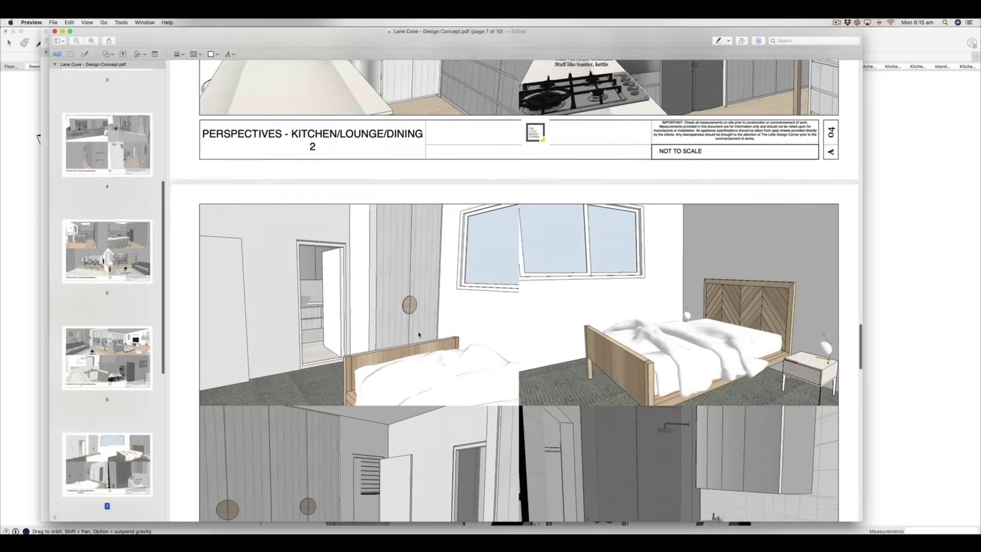
scroll(419, 334, down, 20)
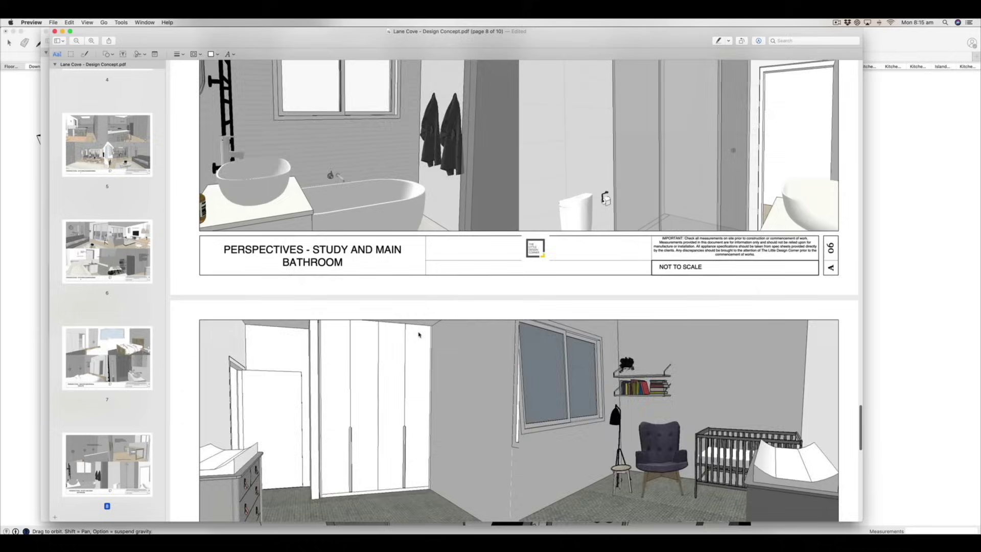
scroll(419, 334, down, 10)
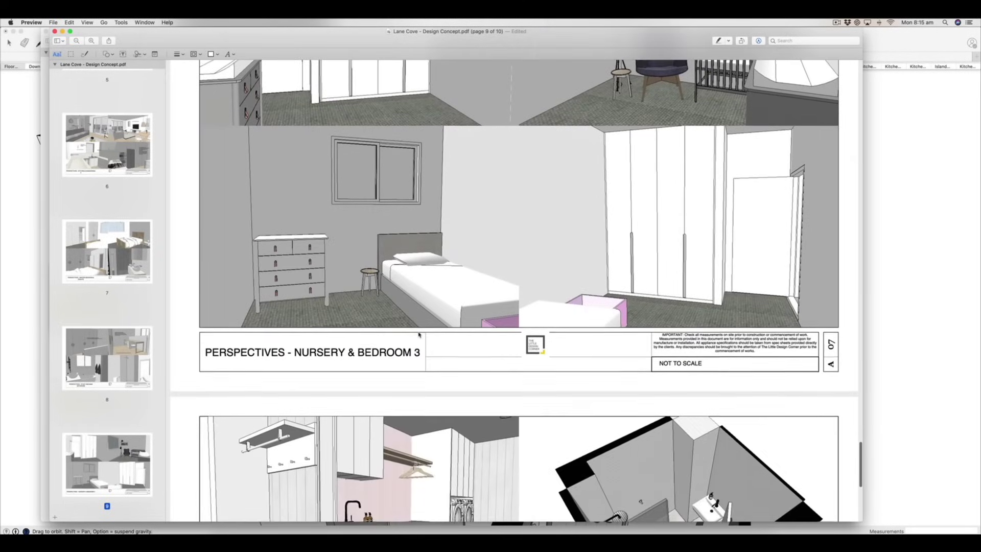
scroll(565, 317, up, 8)
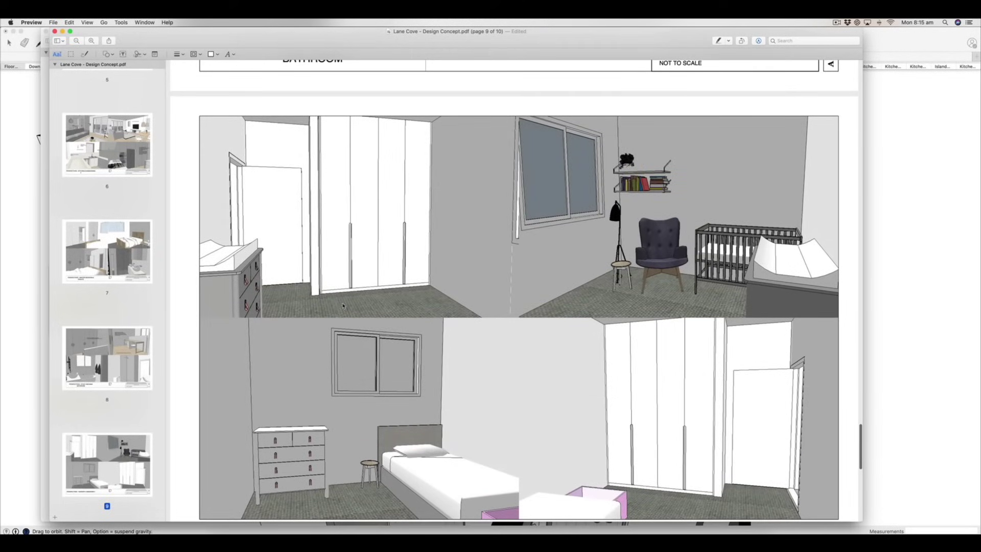
scroll(376, 390, down, 4)
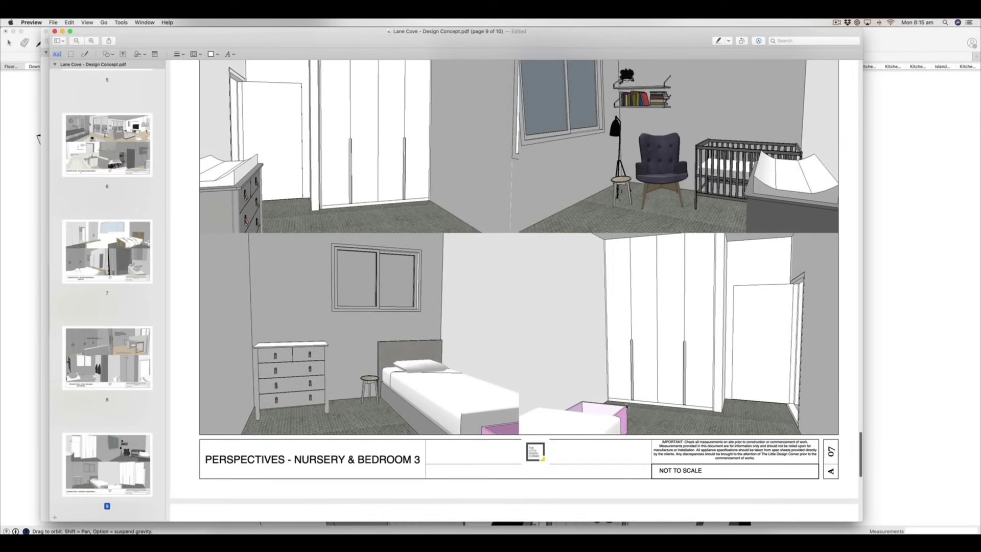
scroll(431, 417, down, 15)
scroll(514, 292, down, 3)
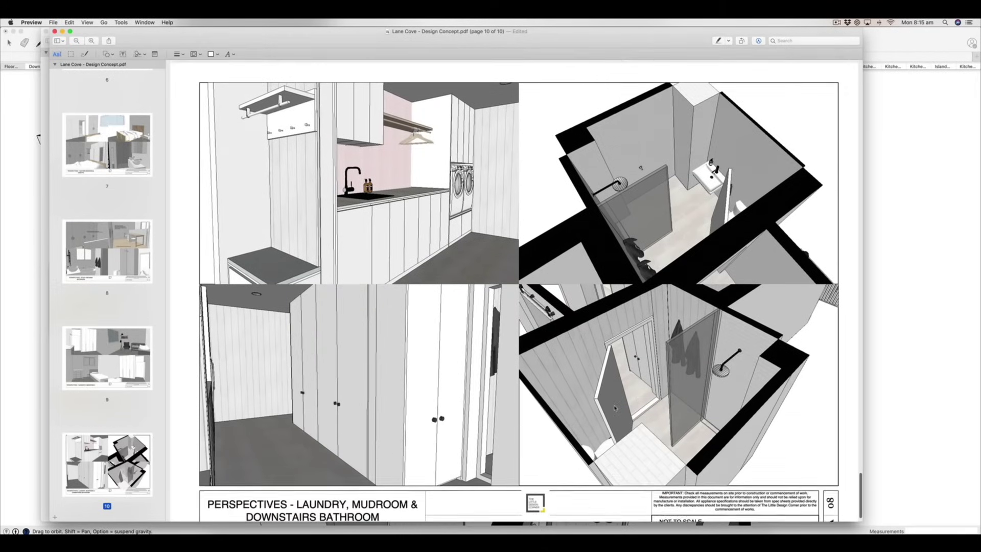
scroll(491, 362, down, 2)
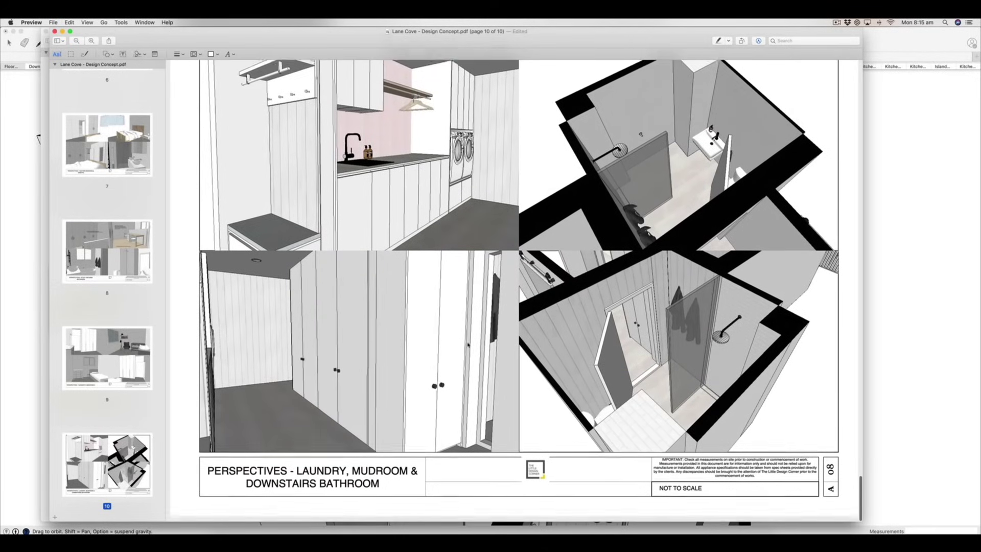
scroll(481, 348, up, 2)
scroll(480, 348, down, 2)
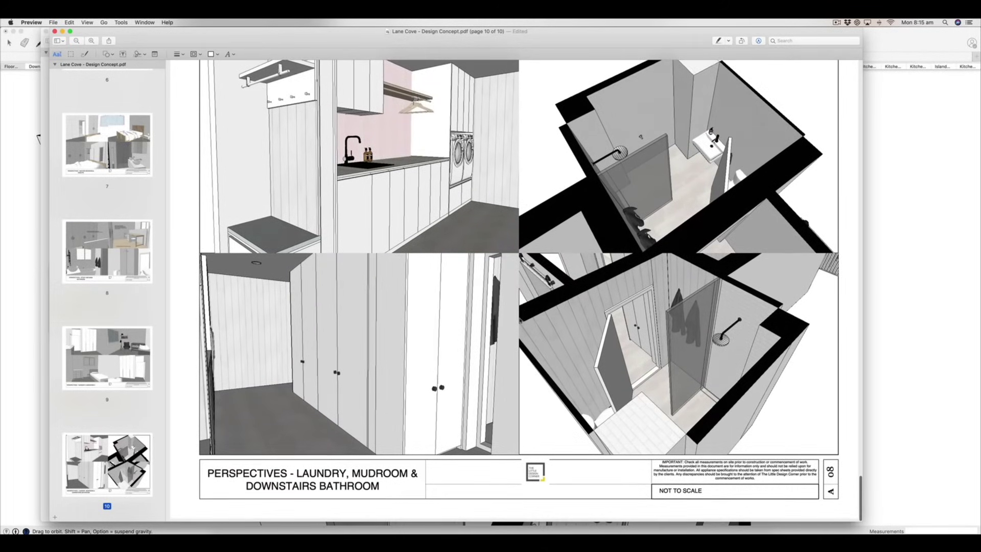
scroll(492, 324, down, 2)
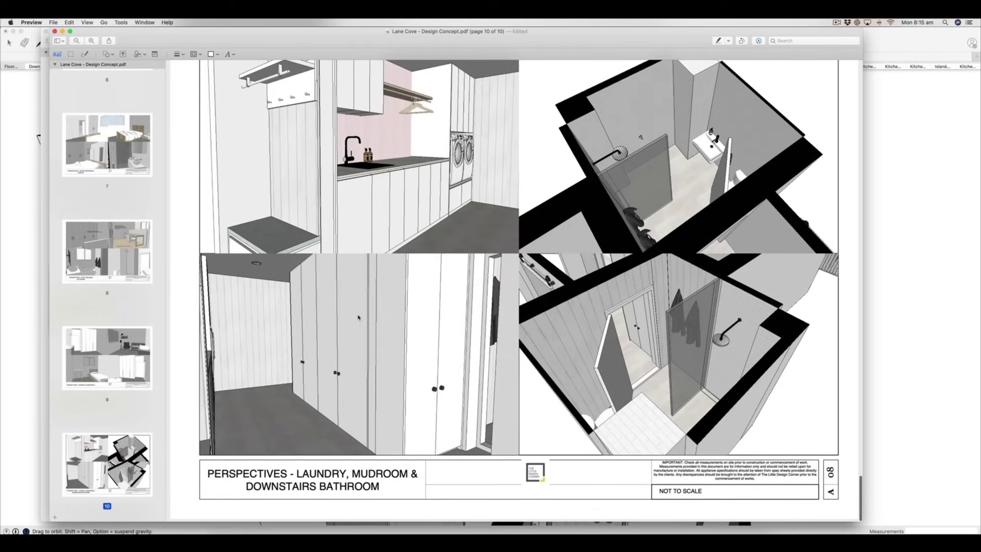
Scroll back up to page 6's annotated kitchen, lounge and dining perspectives
scroll(358, 318, up, 3)
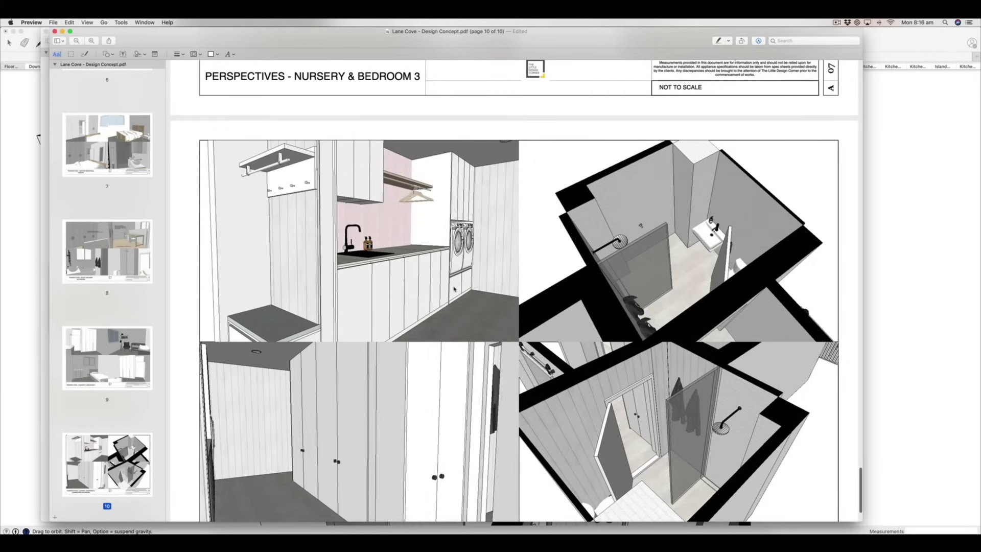
scroll(489, 265, up, 10)
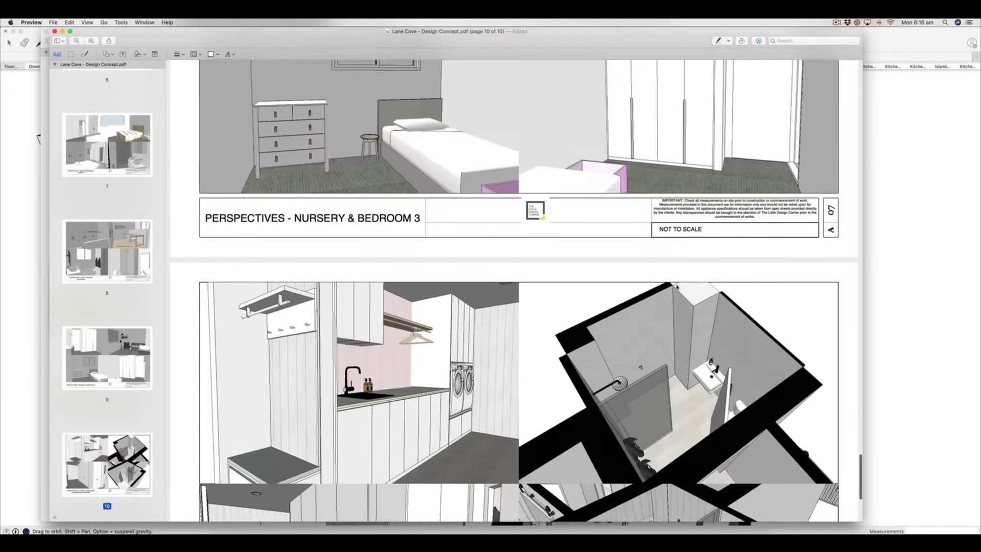
scroll(572, 330, up, 15)
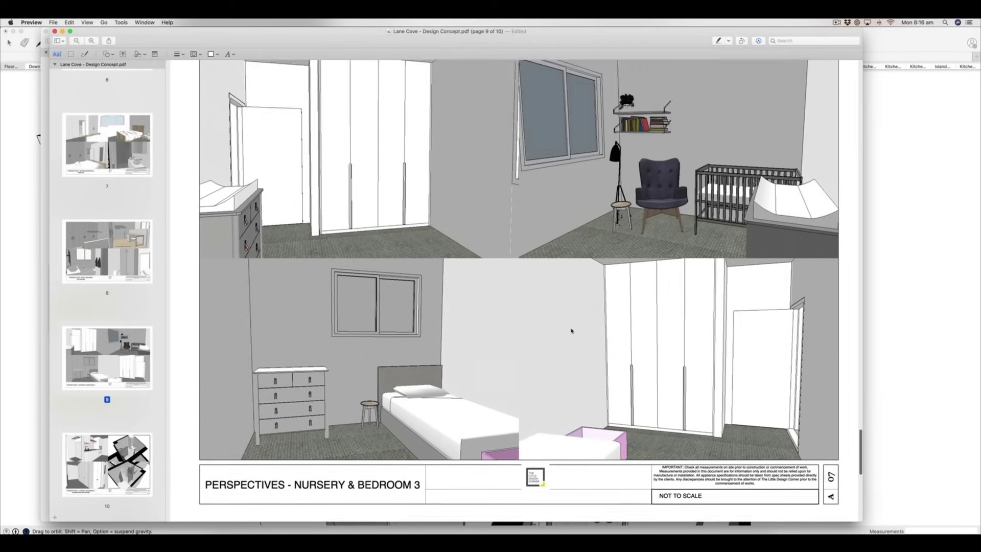
scroll(483, 315, up, 15)
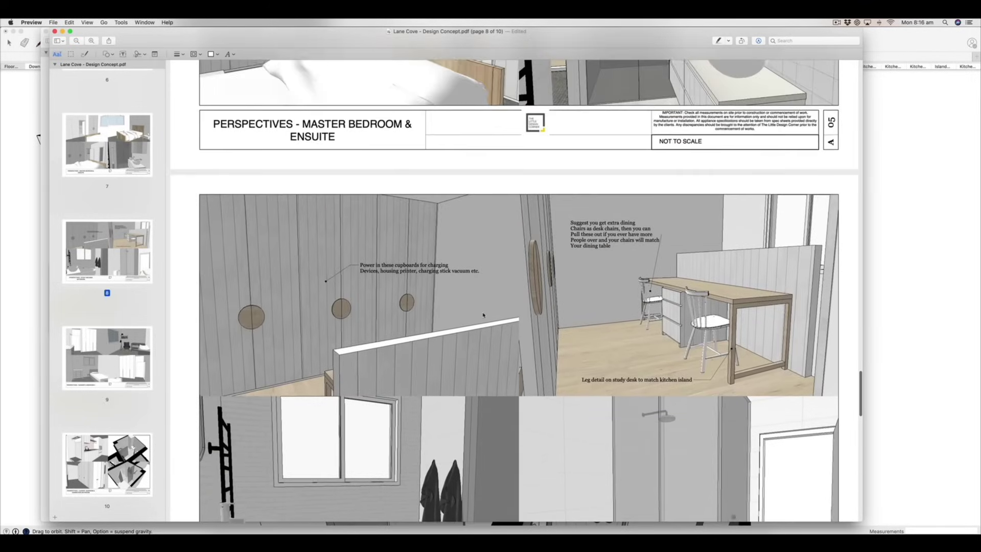
scroll(483, 315, up, 15)
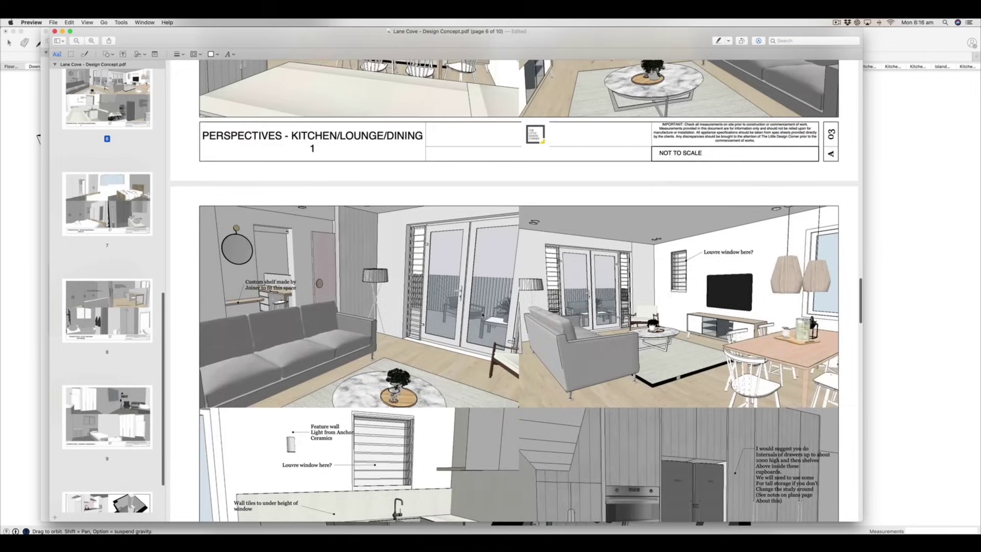
scroll(483, 315, down, 10)
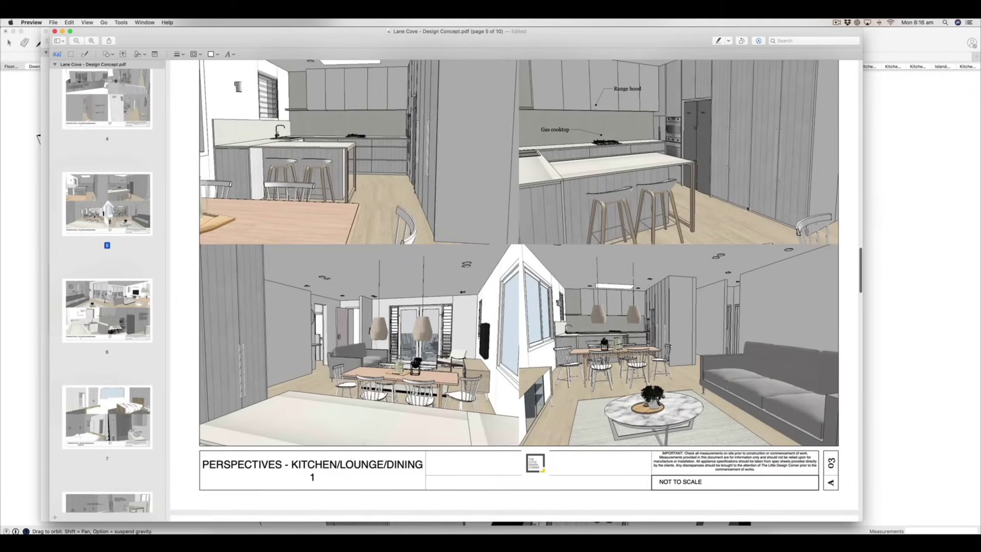
scroll(637, 172, up, 2)
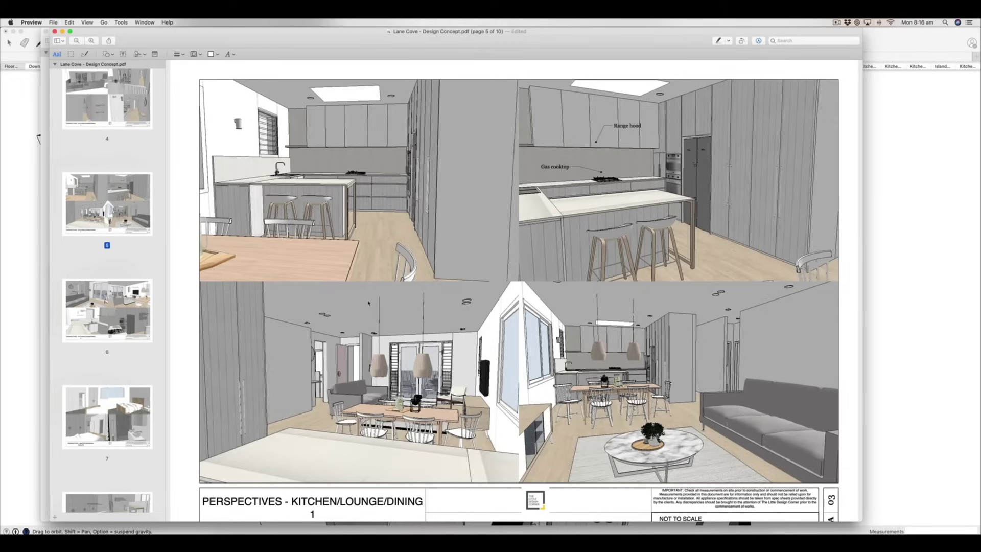
scroll(364, 306, down, 10)
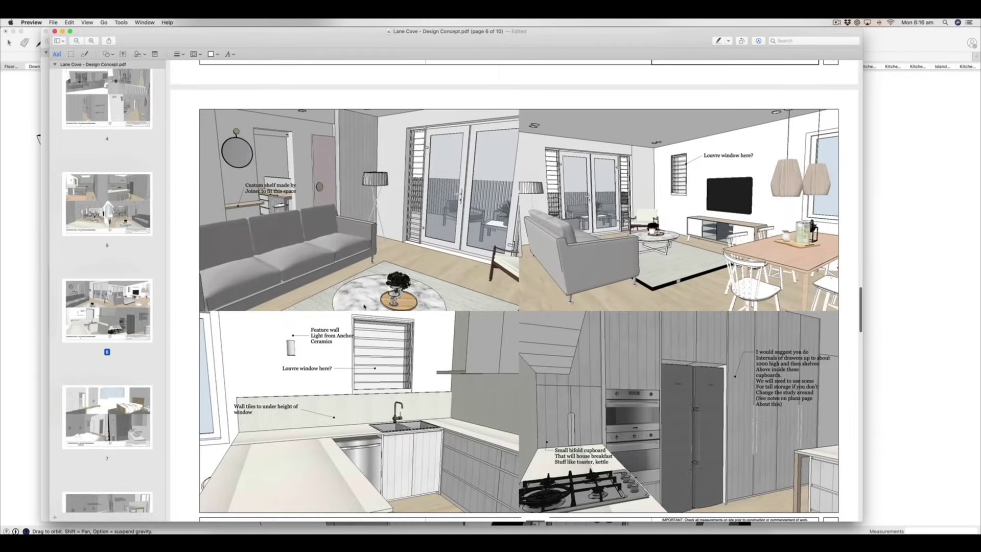
Close the Design Concept PDF and orbit the house around the living, dining and patio areas
click(55, 31)
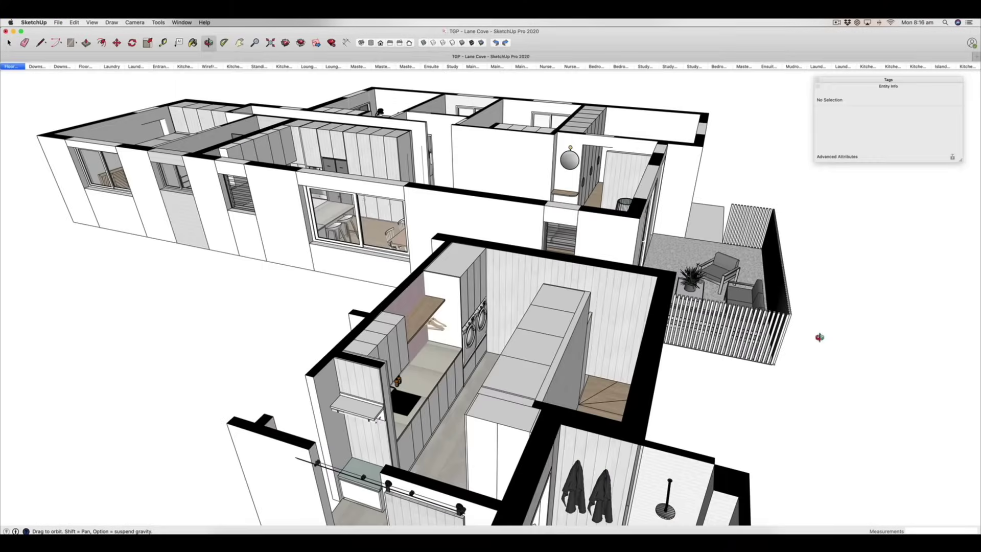
scroll(534, 287, down, 5)
drag(596, 322, 297, 319)
scroll(542, 134, up, 5)
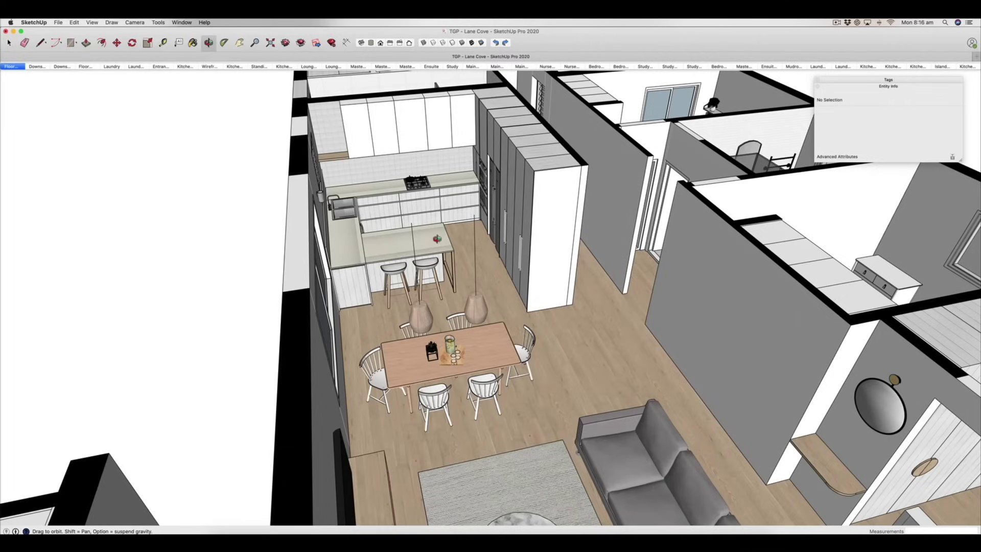
drag(531, 283, 460, 265)
scroll(424, 261, down, 5)
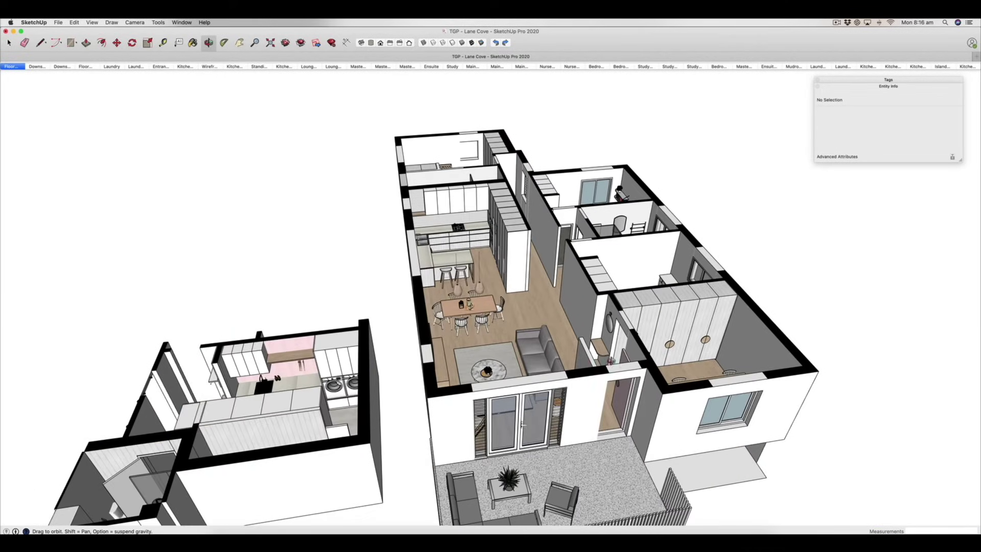
scroll(565, 349, up, 8)
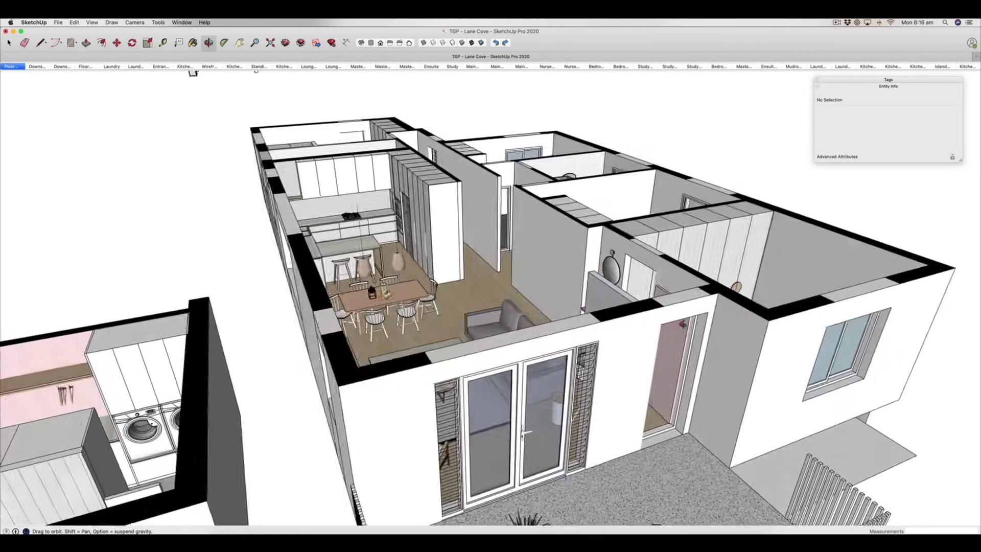
Orbit and zoom out from the laundry to a diagonal 3-D overview of the whole house
drag(541, 276, 511, 219)
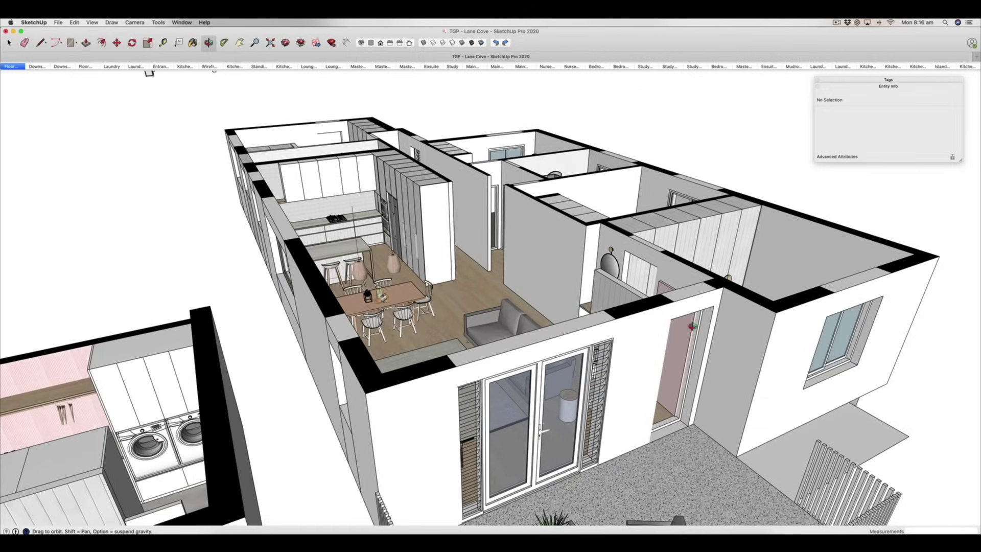
scroll(511, 218, up, 5)
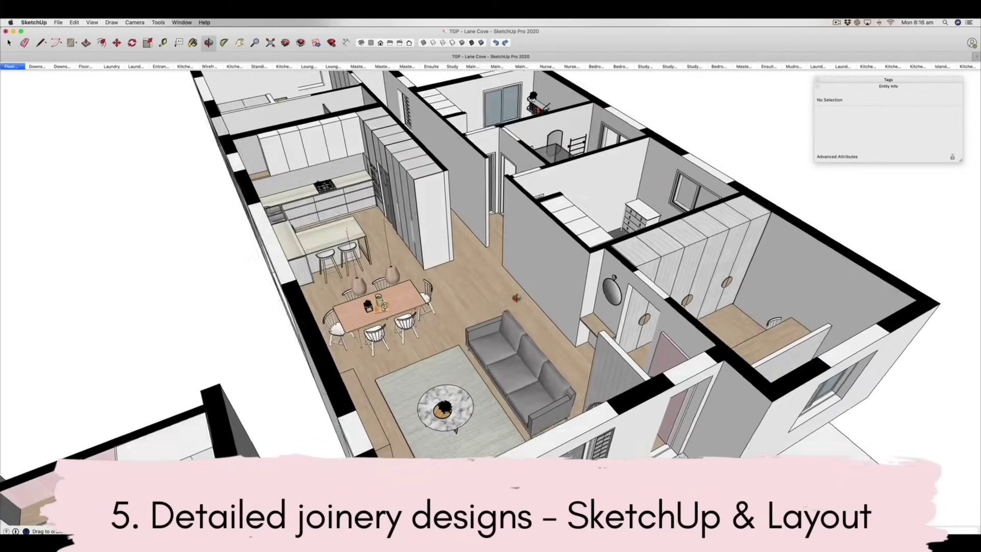
scroll(511, 218, up, 8)
drag(561, 271, 583, 227)
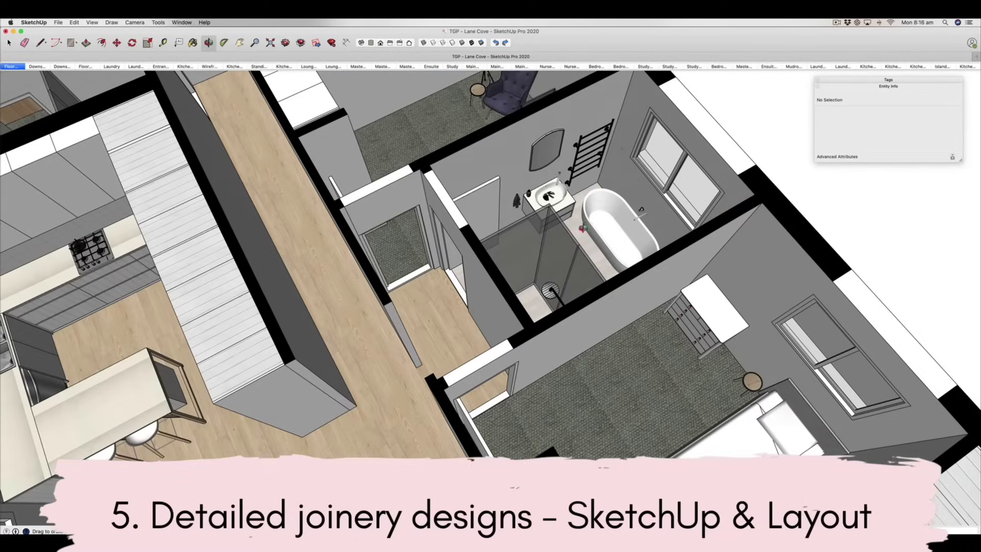
drag(529, 251, 670, 254)
scroll(533, 187, down, 10)
drag(529, 197, 451, 306)
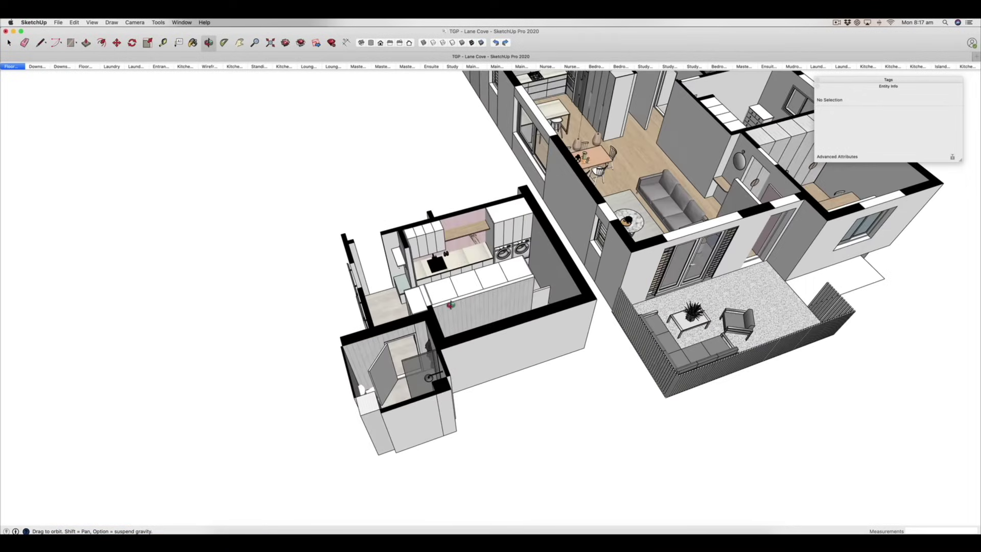
scroll(465, 259, up, 12)
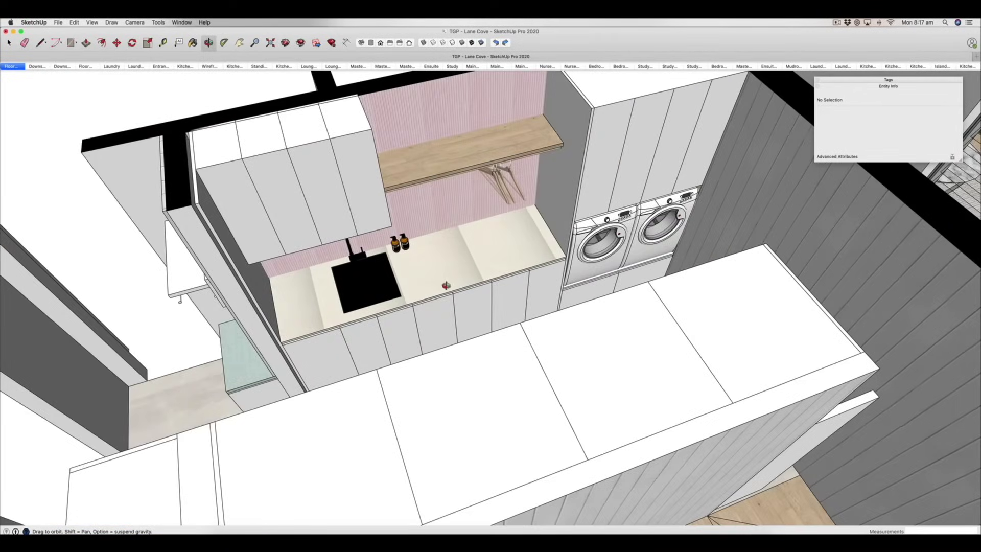
scroll(446, 285, down, 12)
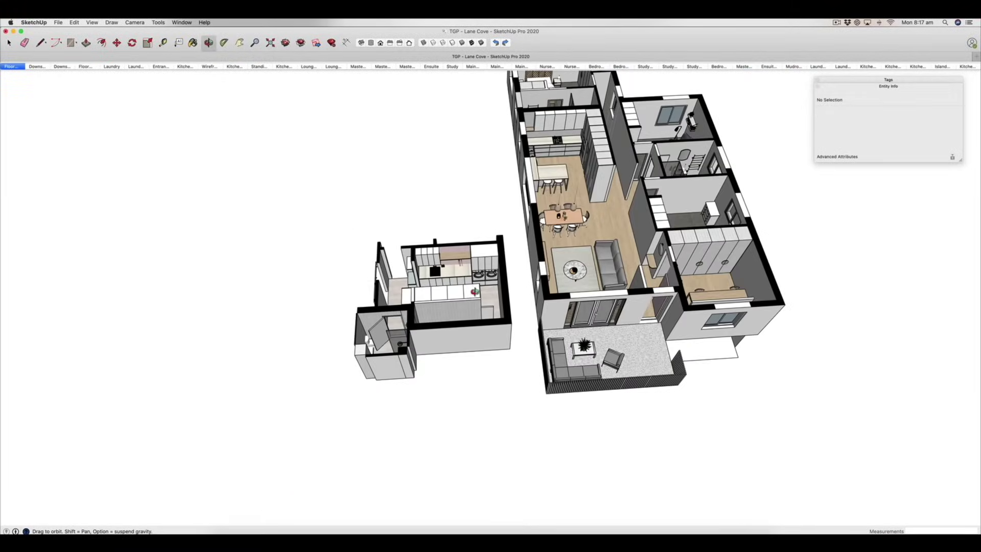
drag(490, 283, 531, 261)
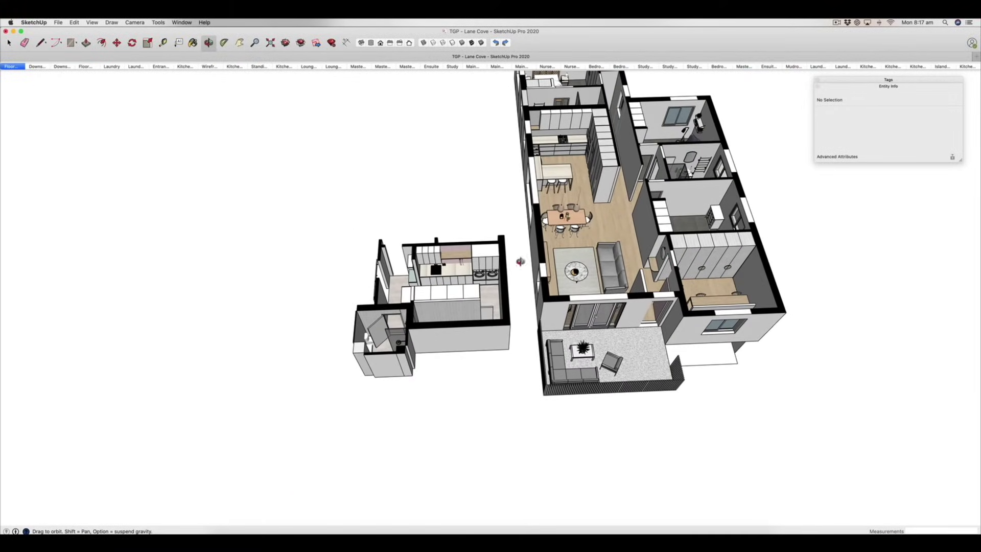
scroll(356, 264, down, 8)
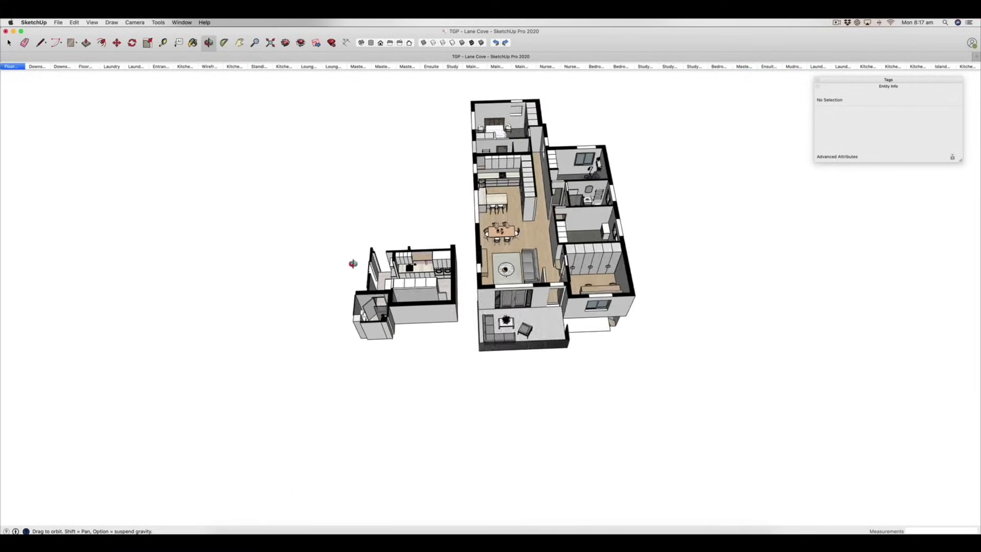
drag(376, 240, 515, 238)
scroll(429, 245, up, 6)
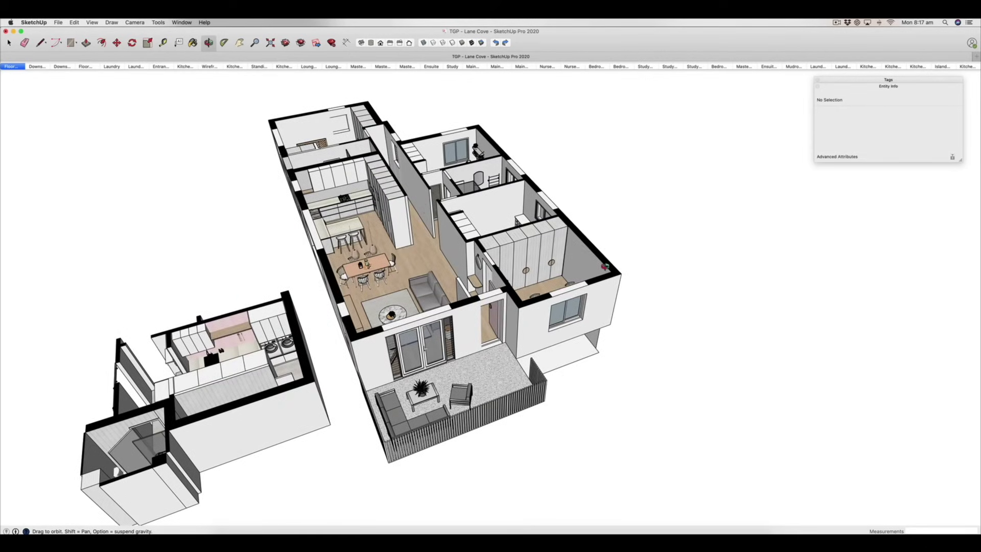
drag(605, 266, 703, 244)
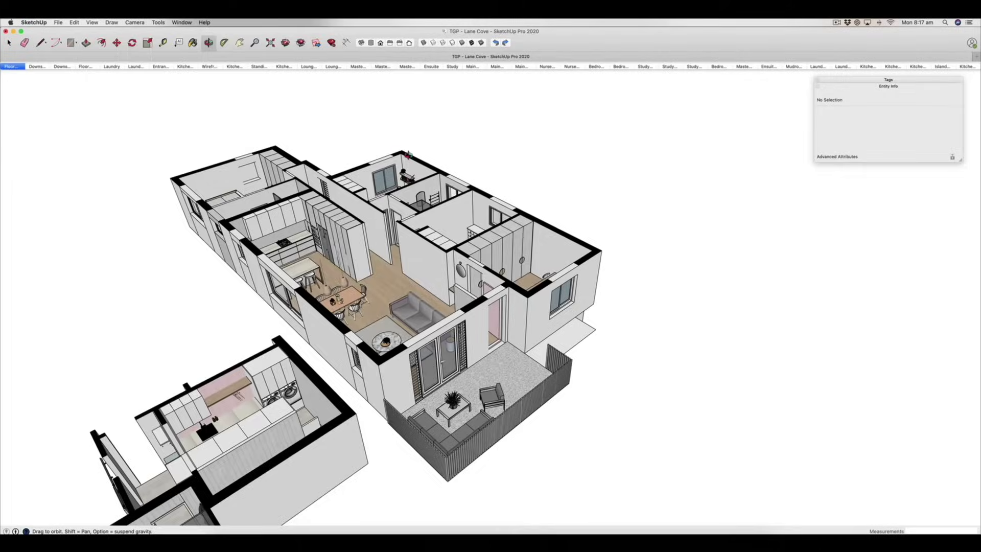
scroll(403, 258, down, 5)
scroll(582, 256, down, 5)
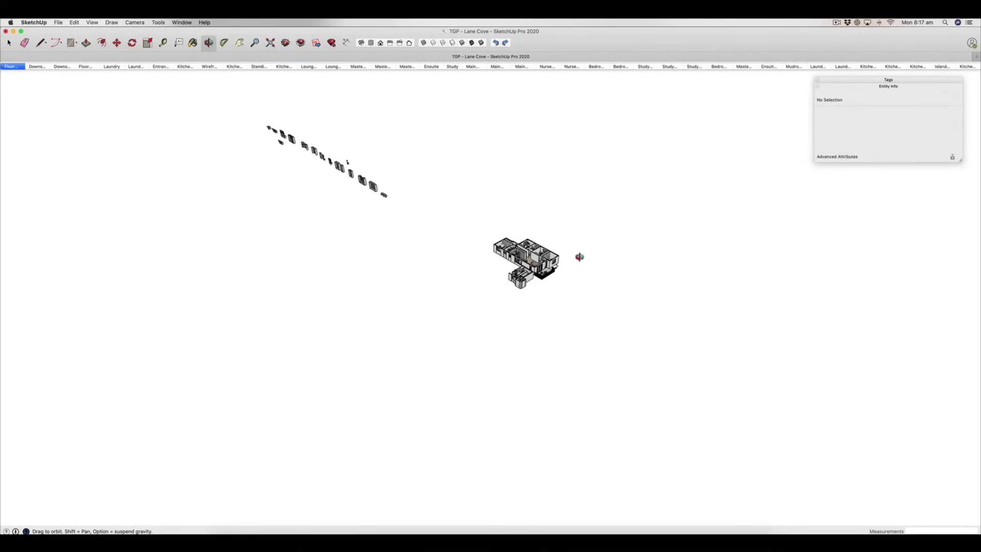
Swing the view onto the row of separate joinery components and spread it across the screen
drag(373, 185, 63, 224)
scroll(593, 122, up, 10)
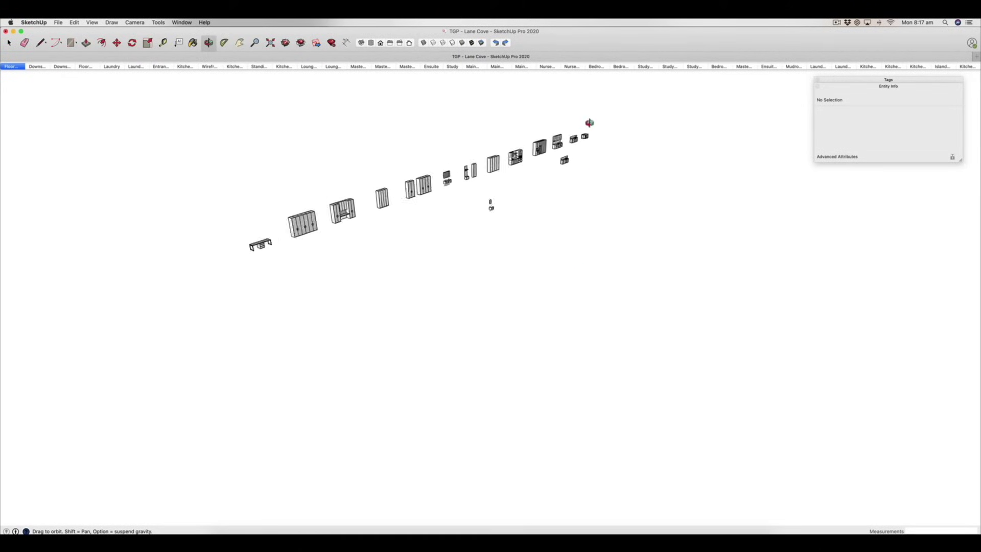
drag(326, 170, 315, 169)
drag(584, 205, 683, 227)
drag(232, 213, 387, 205)
scroll(370, 225, up, 5)
drag(325, 221, 594, 223)
scroll(515, 235, down, 3)
scroll(471, 232, up, 5)
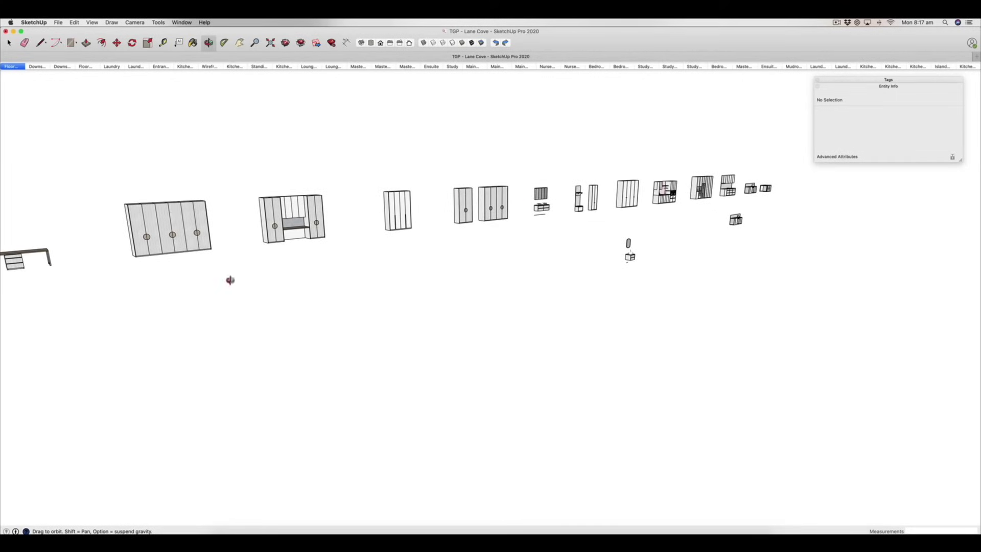
scroll(418, 243, down, 3)
scroll(272, 240, up, 5)
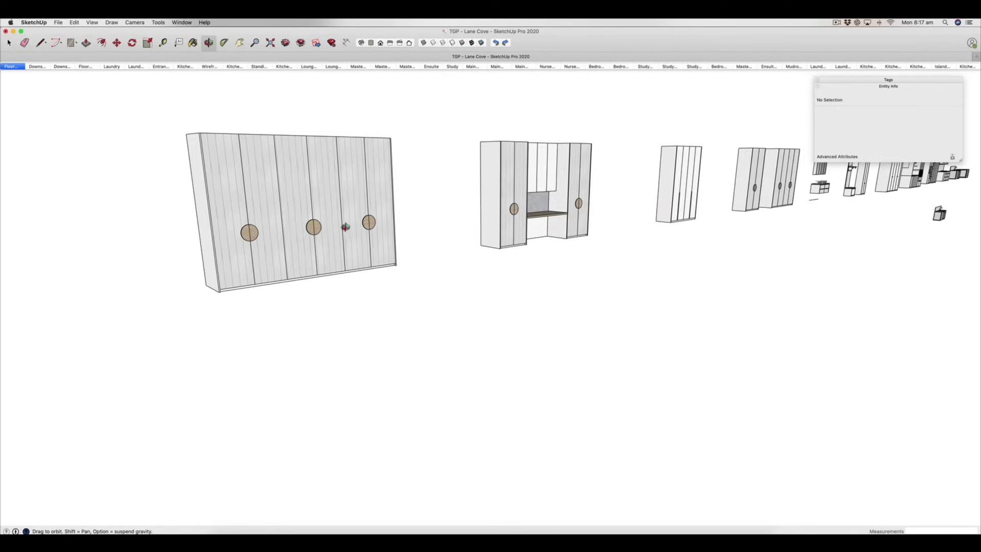
Face the wardrobes, laundry and kitchen units front-on, then restore the Lane Cove design drawings PDF
drag(416, 221, 359, 220)
scroll(359, 221, down, 5)
scroll(577, 200, up, 5)
drag(565, 203, 816, 218)
scroll(868, 200, up, 5)
scroll(430, 211, up, 5)
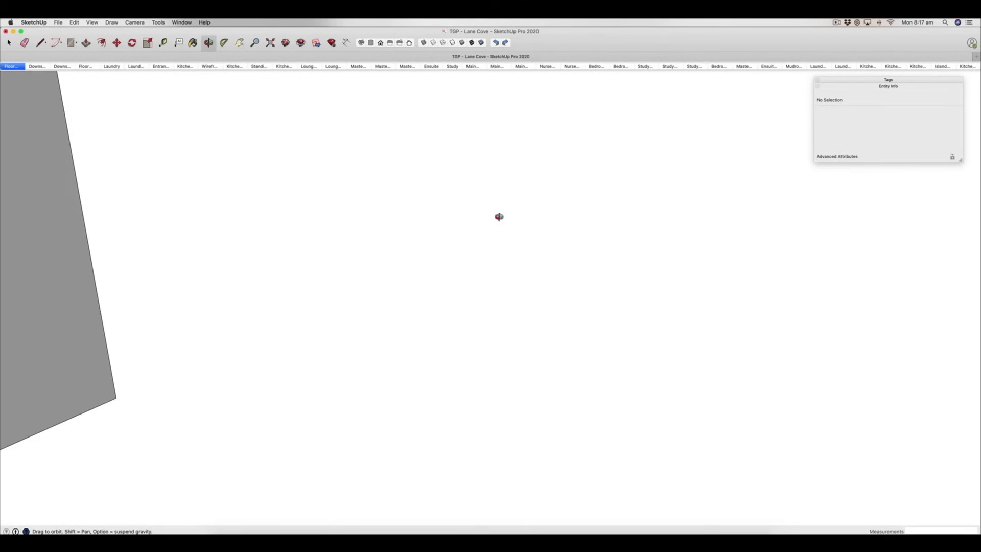
scroll(499, 216, down, 10)
drag(499, 216, 562, 194)
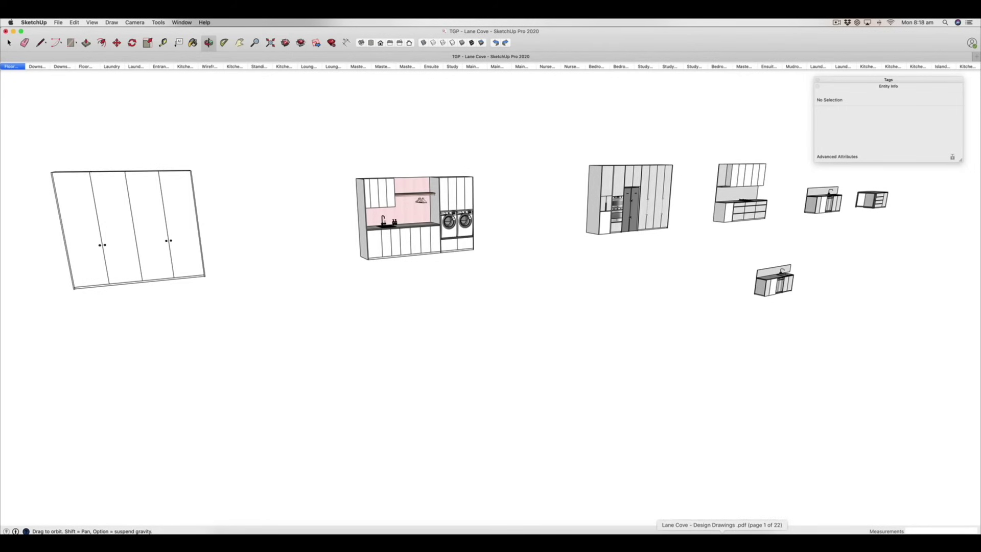
click(722, 534)
Scroll the Lane Cove design drawings past the skylight sheets into the room perspectives
scroll(503, 256, up, 10)
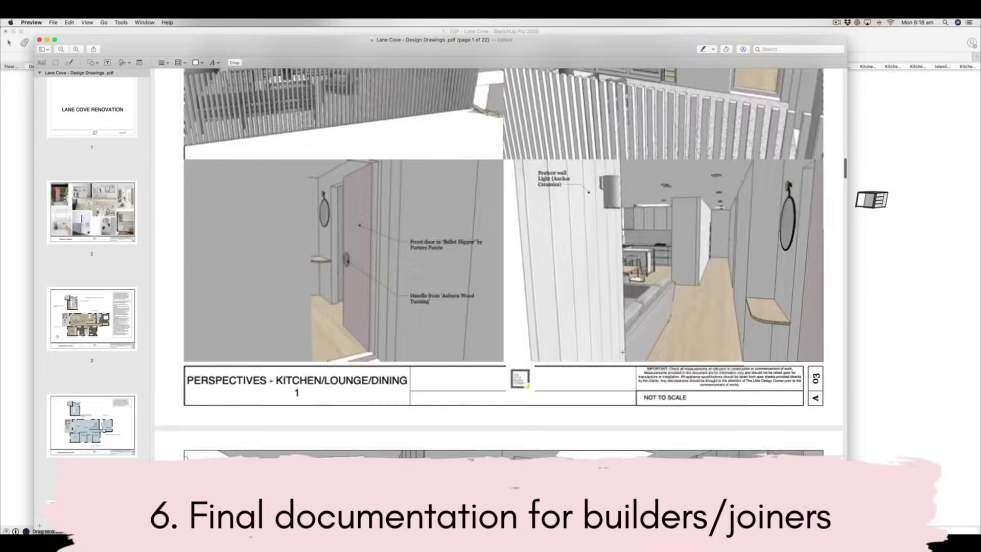
scroll(622, 353, up, 10)
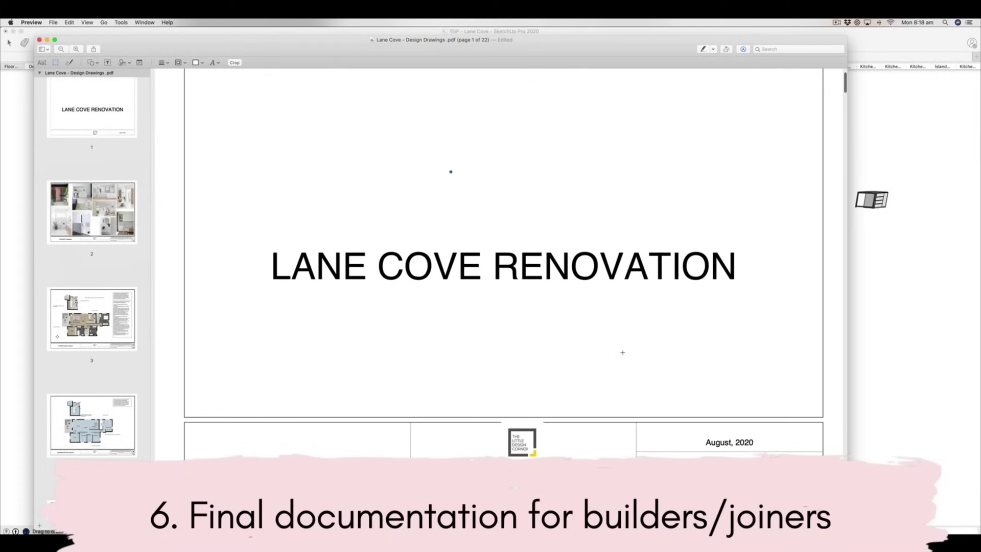
scroll(623, 353, down, 5)
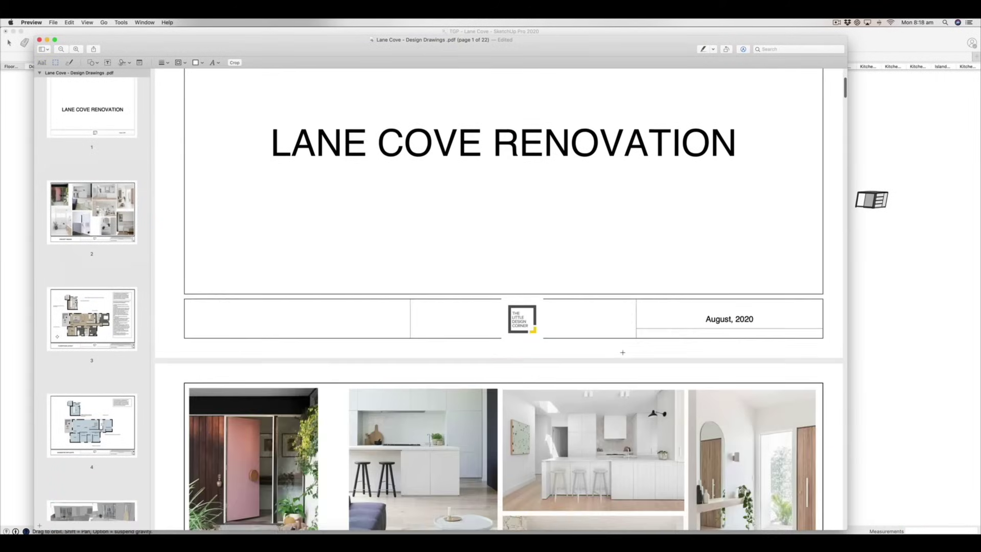
scroll(623, 353, down, 10)
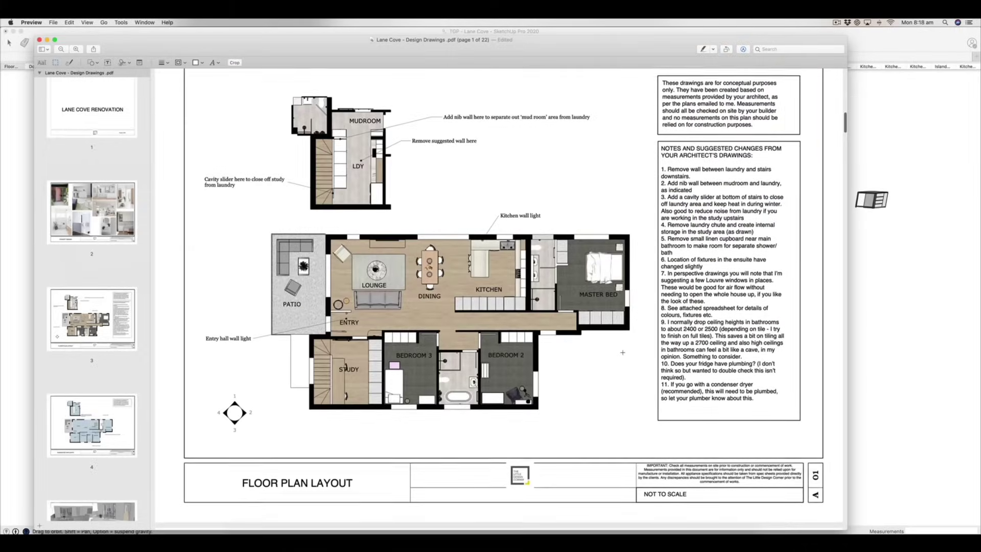
scroll(345, 369, down, 10)
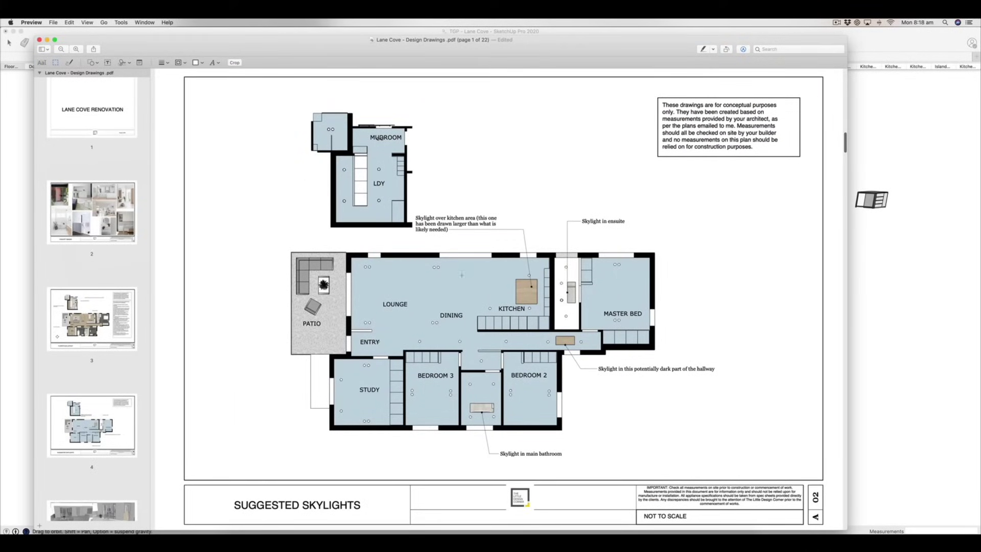
scroll(654, 323, down, 1)
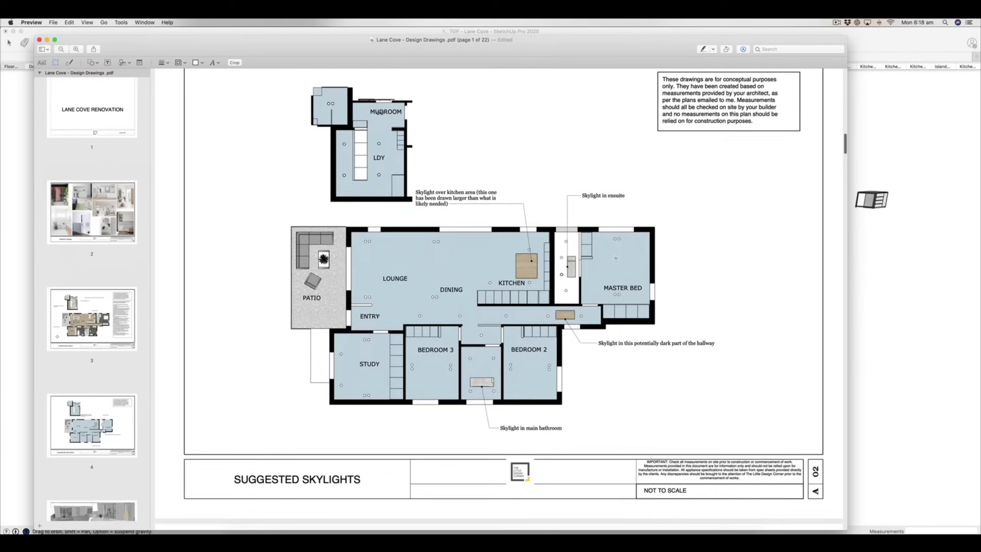
scroll(644, 354, down, 1)
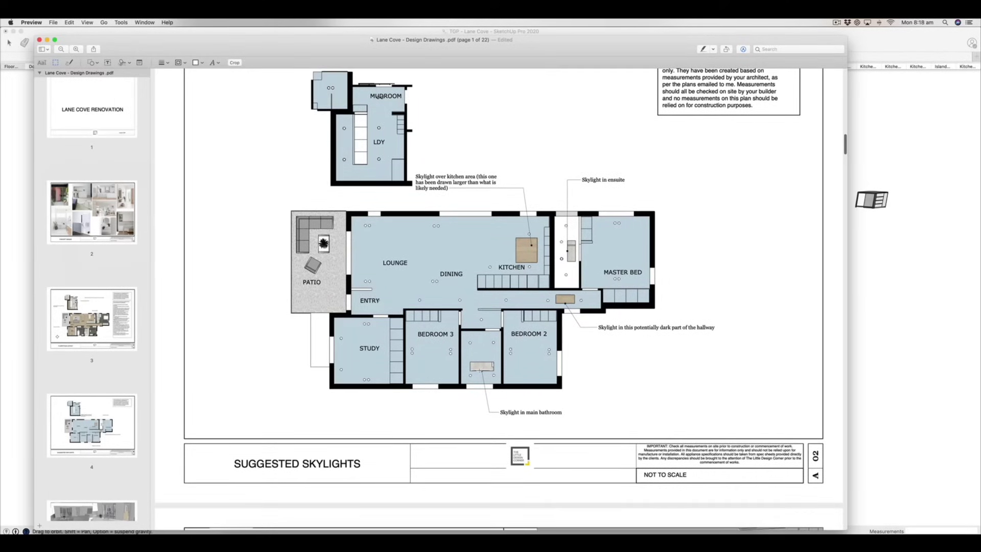
scroll(499, 299, up, 1)
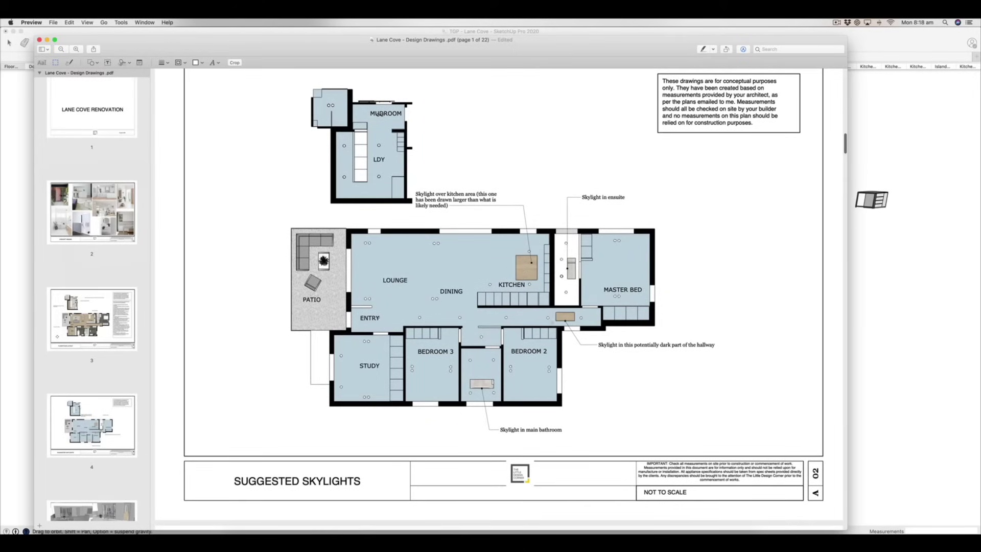
scroll(379, 115, down, 10)
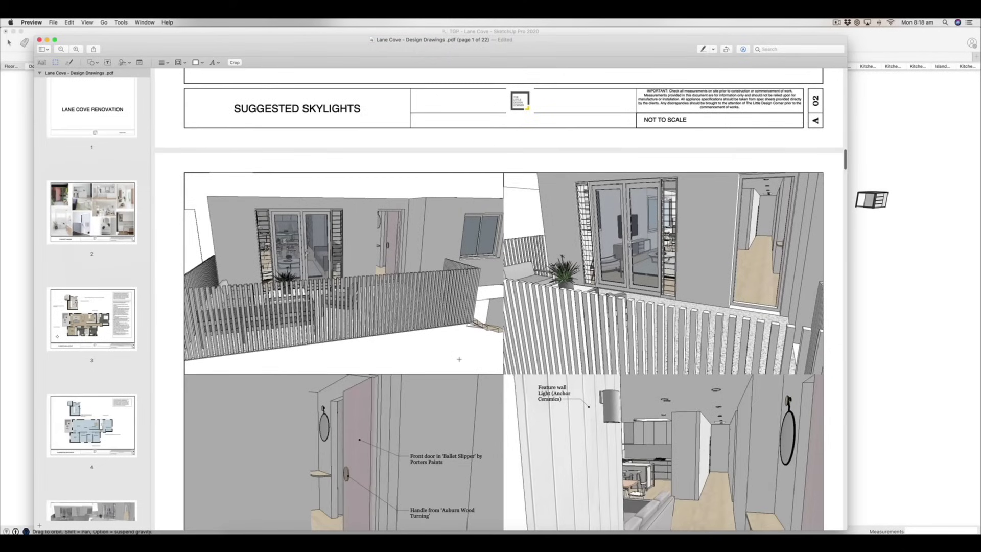
scroll(459, 359, down, 2)
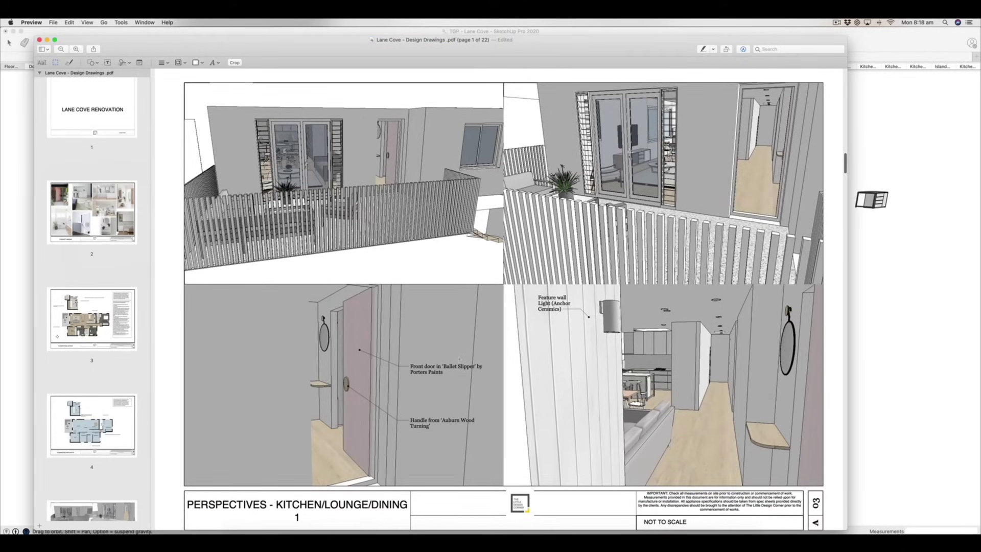
scroll(459, 359, down, 2)
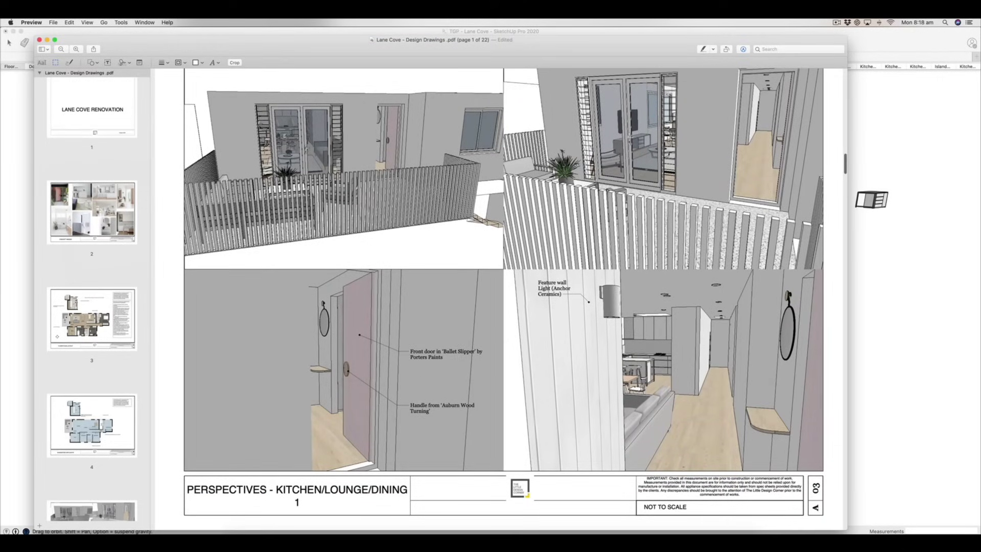
Continue past the perspective pages to the page 10 Joinery Drawings divider
scroll(597, 411, up, 5)
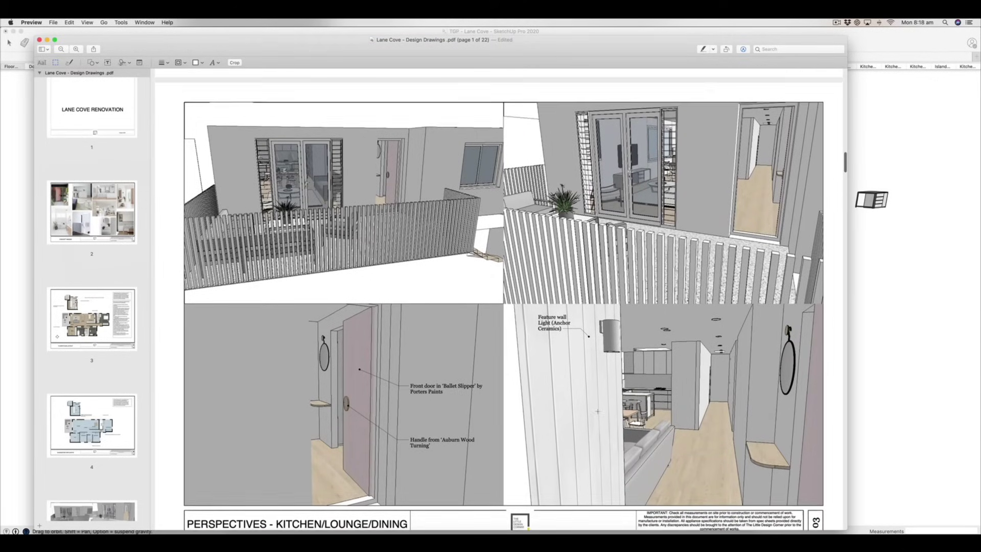
scroll(598, 411, up, 1)
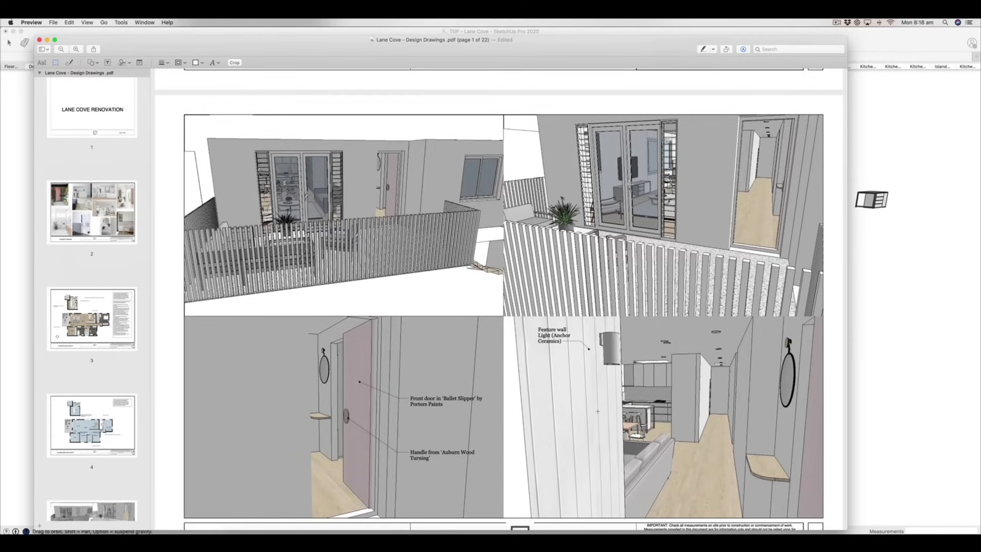
scroll(597, 412, down, 3)
scroll(598, 412, down, 15)
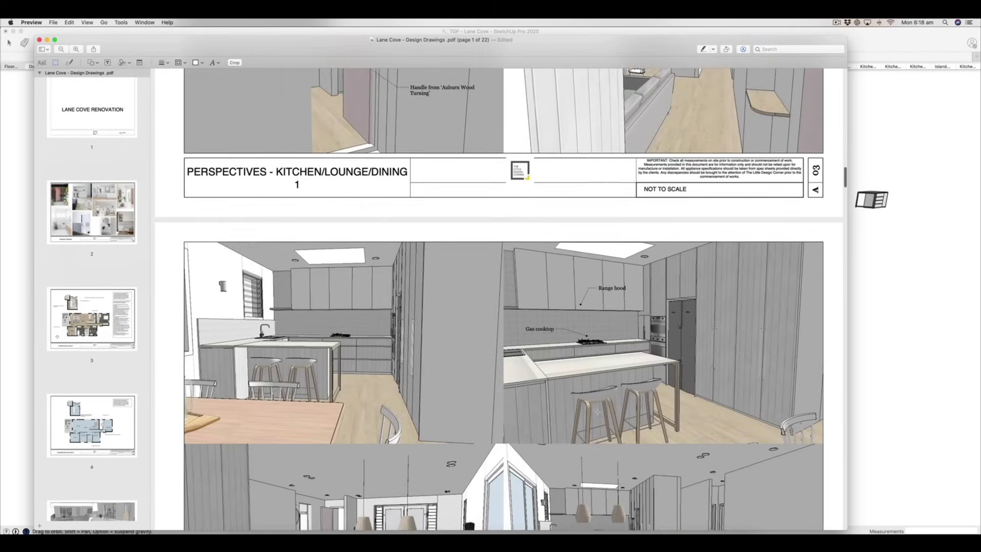
scroll(499, 299, down, 3)
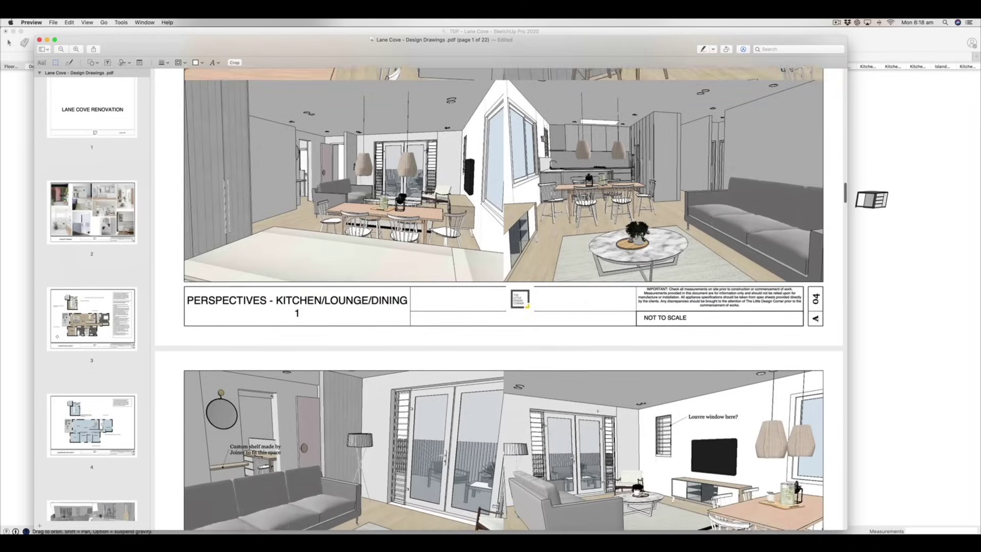
scroll(598, 411, down, 3)
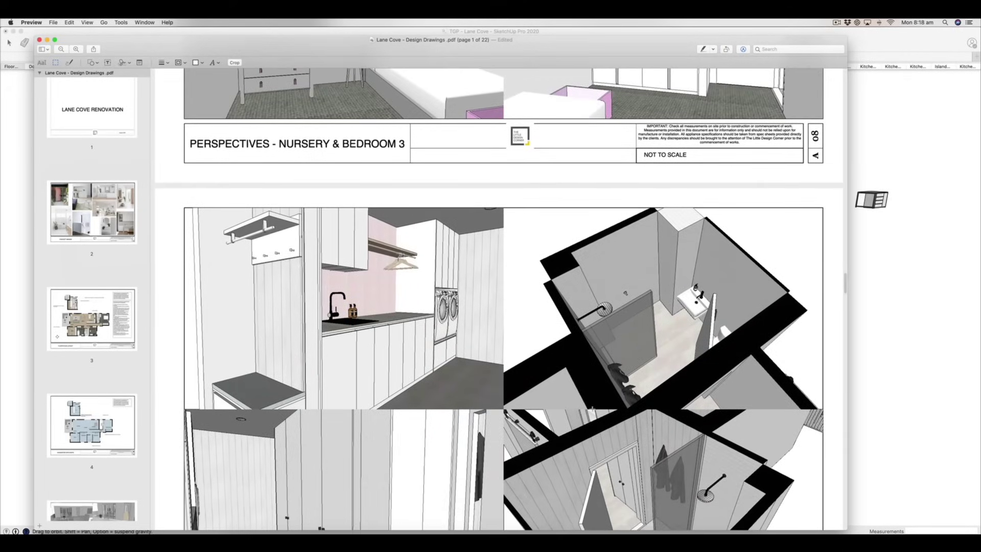
scroll(499, 299, up, 5)
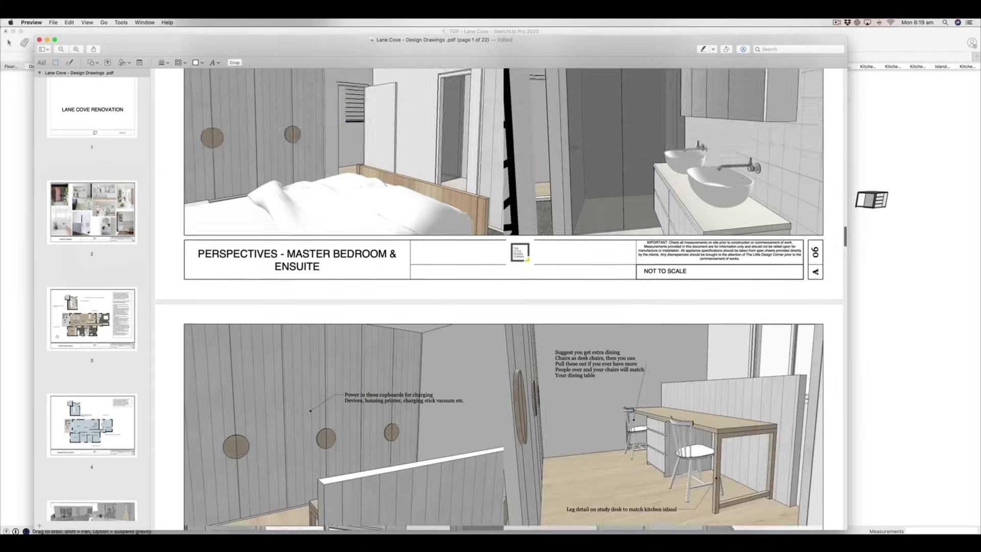
scroll(499, 299, up, 5)
scroll(498, 299, down, 20)
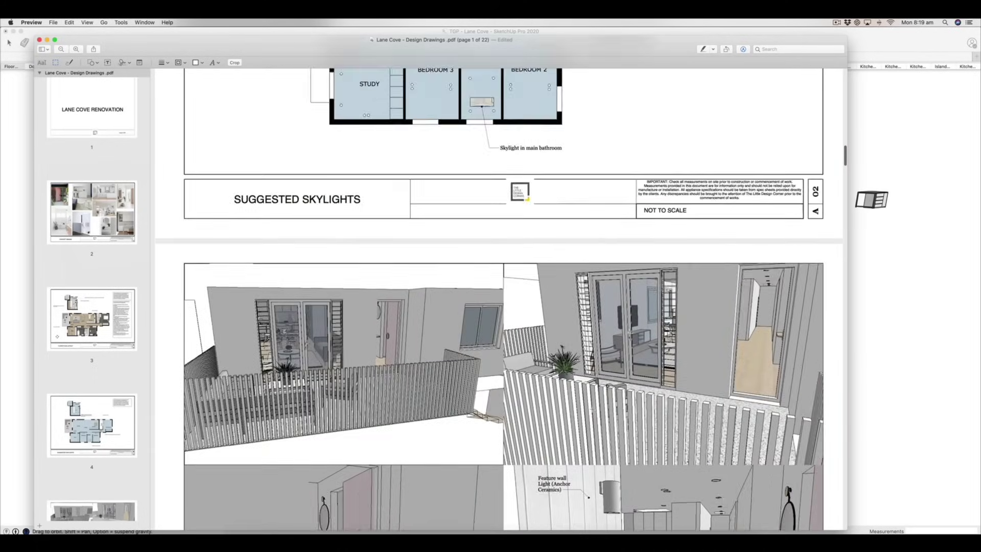
scroll(592, 409, down, 20)
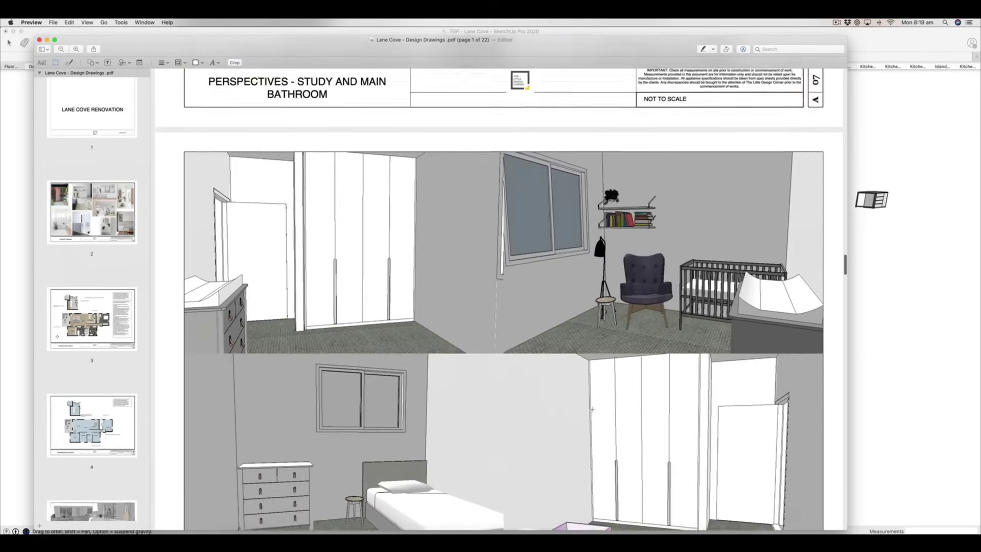
Scroll through the kitchen, laundry, mudroom and study joinery sheets
scroll(516, 259, down, 8)
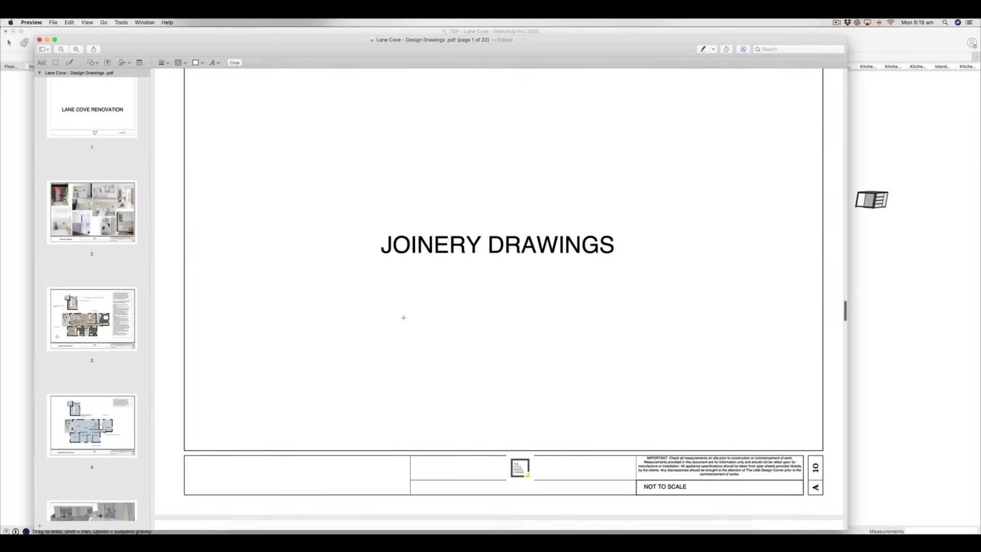
scroll(516, 260, down, 1)
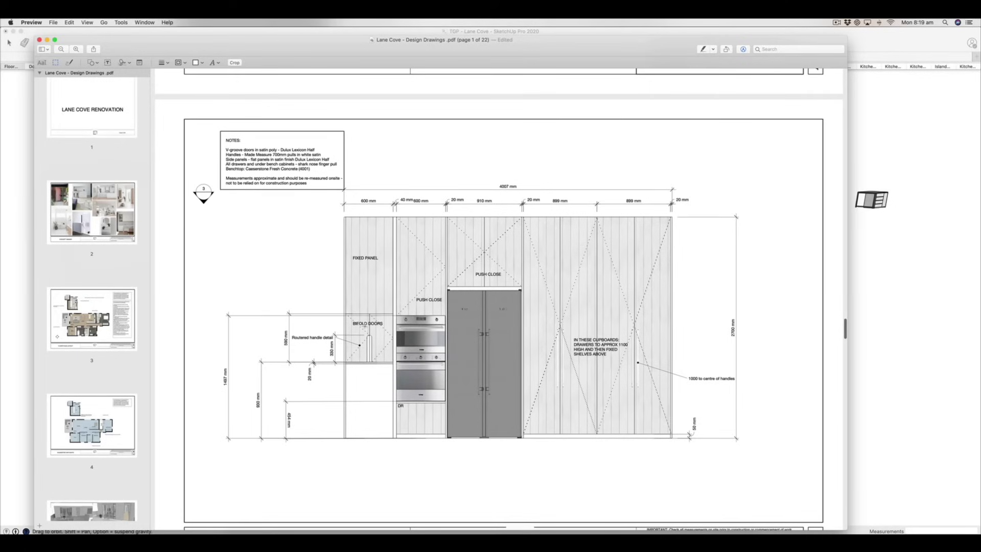
scroll(557, 376, down, 8)
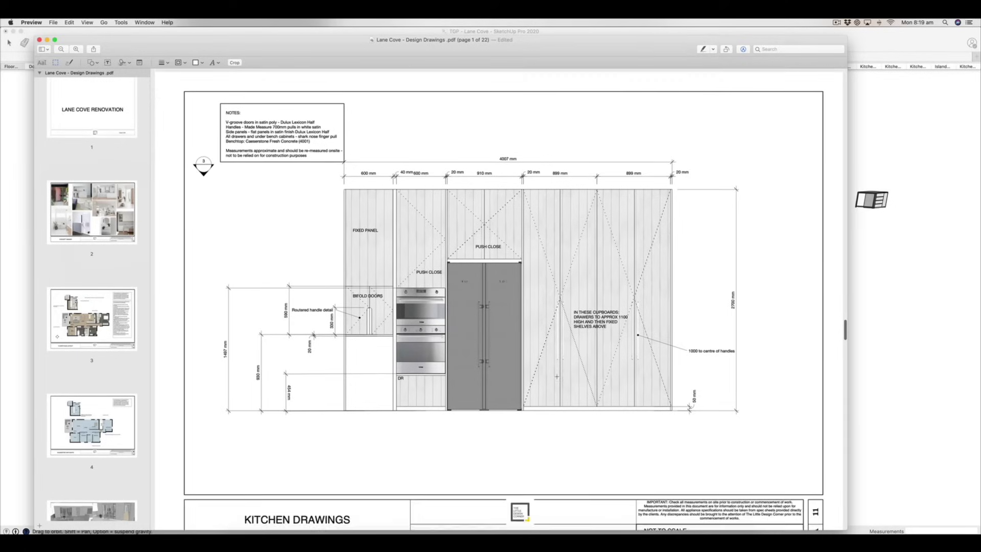
scroll(581, 304, down, 12)
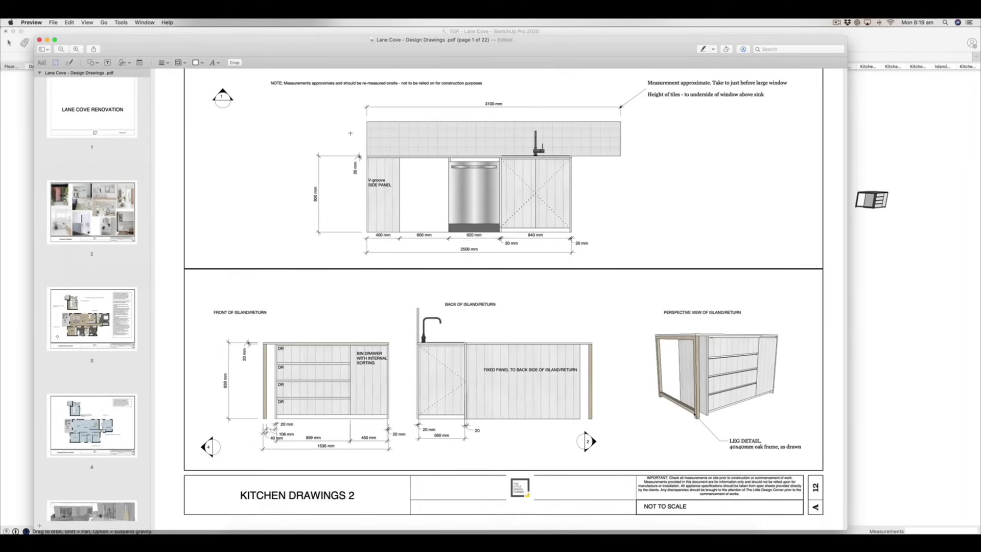
scroll(596, 411, down, 2)
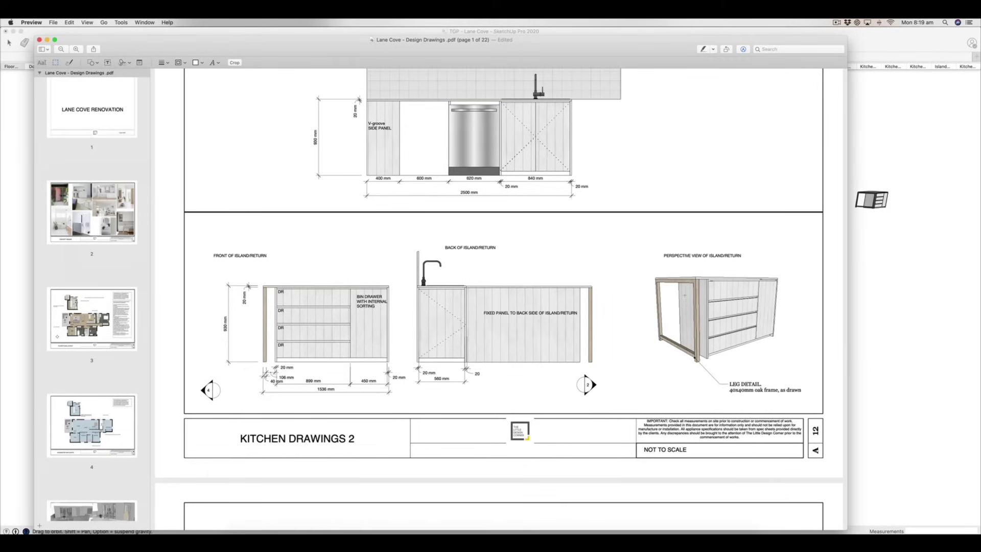
scroll(600, 340, down, 15)
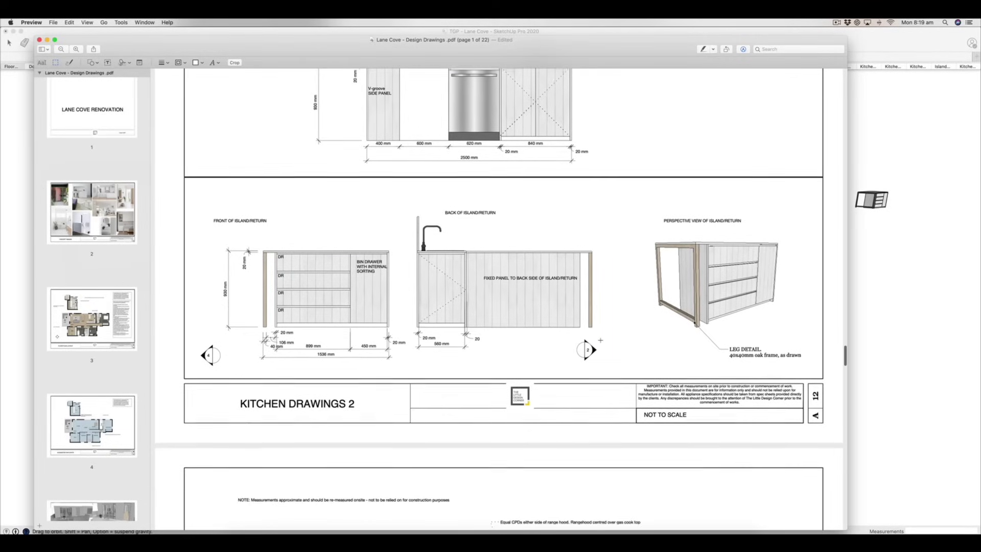
scroll(601, 340, down, 17)
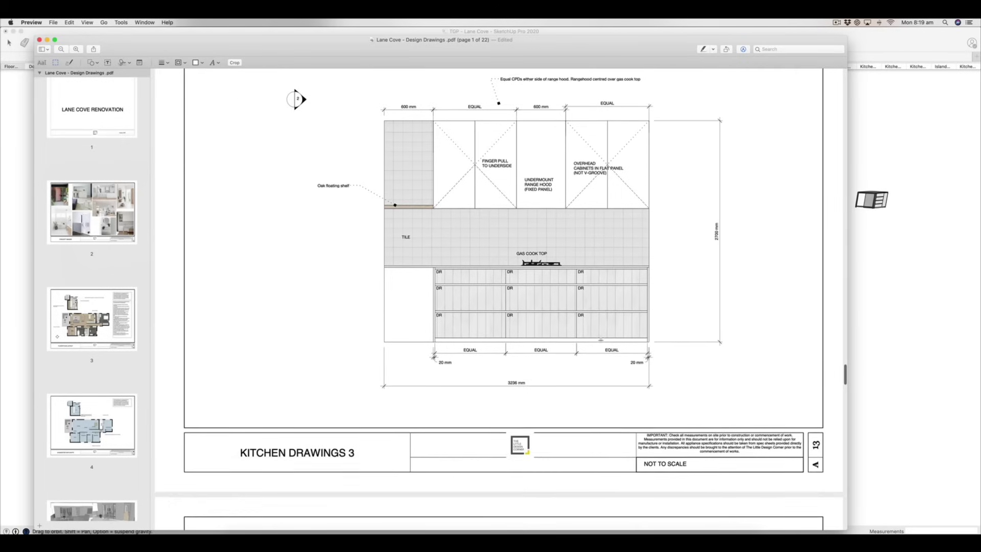
scroll(601, 339, down, 1)
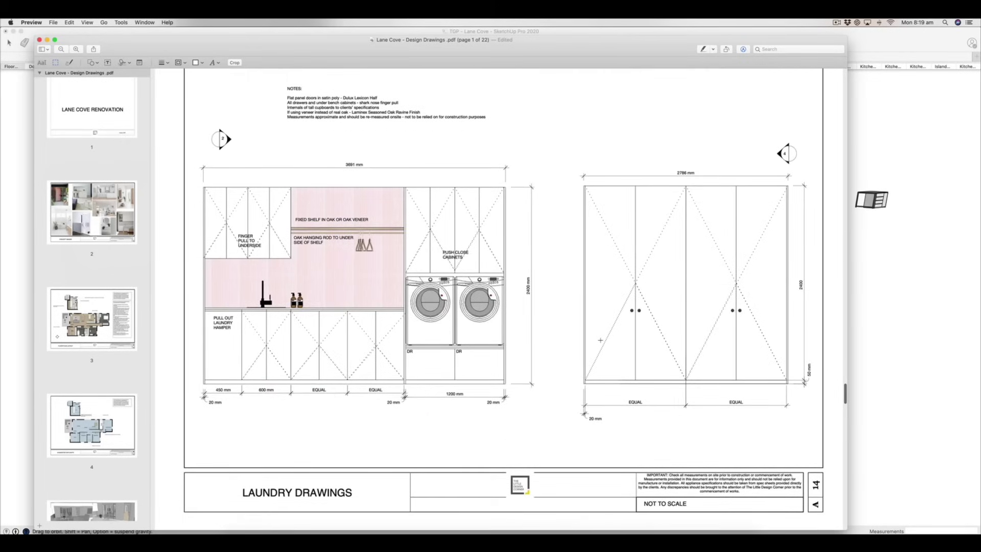
scroll(601, 339, down, 1)
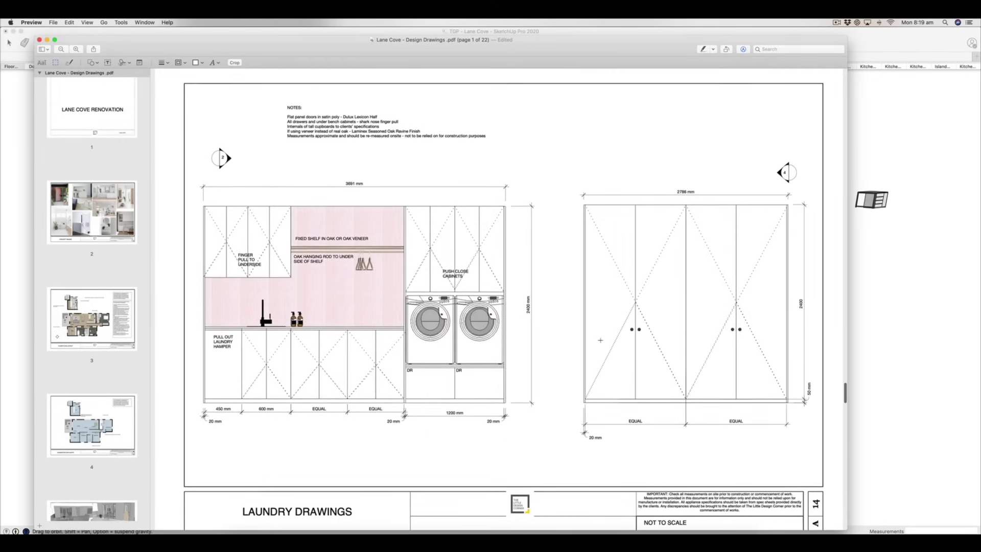
scroll(601, 339, down, 17)
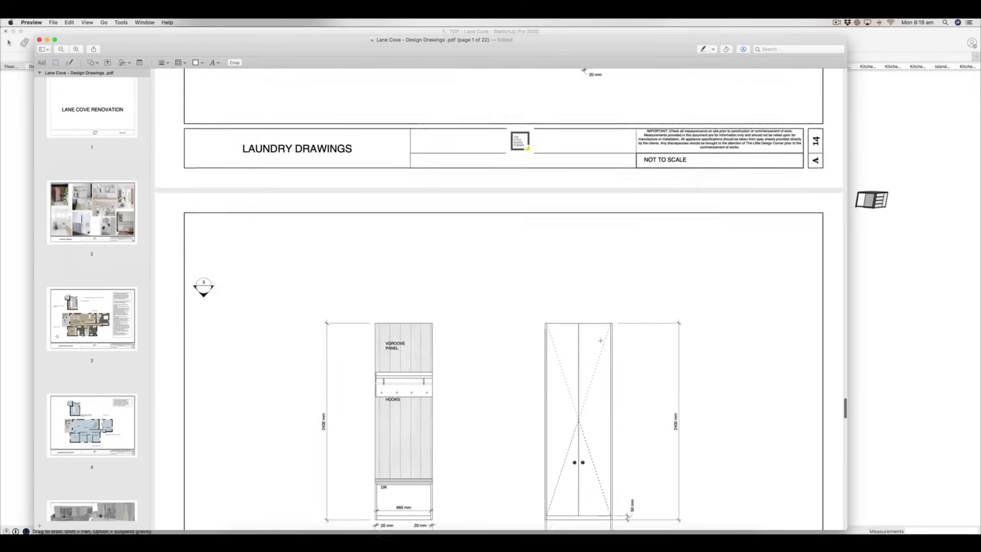
scroll(600, 340, down, 2)
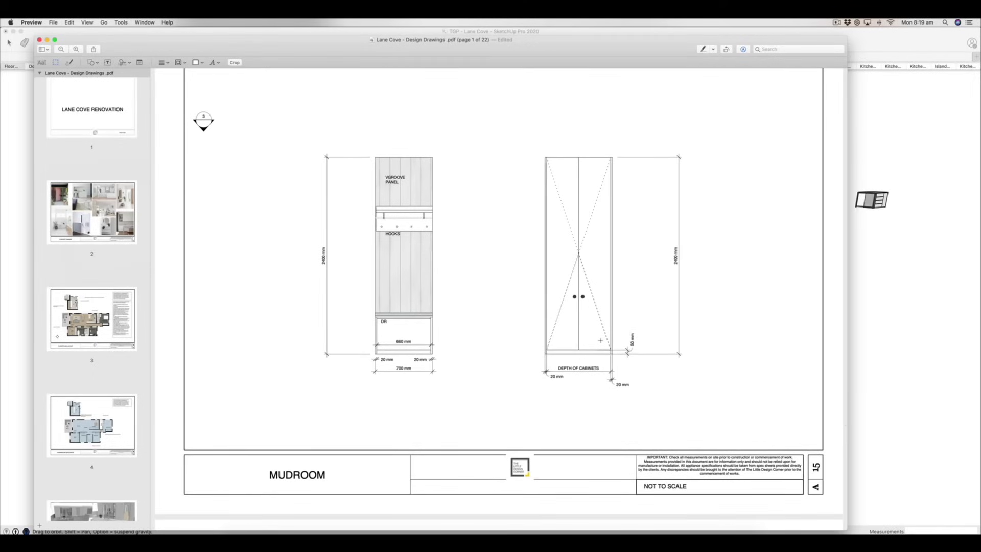
scroll(600, 341, down, 14)
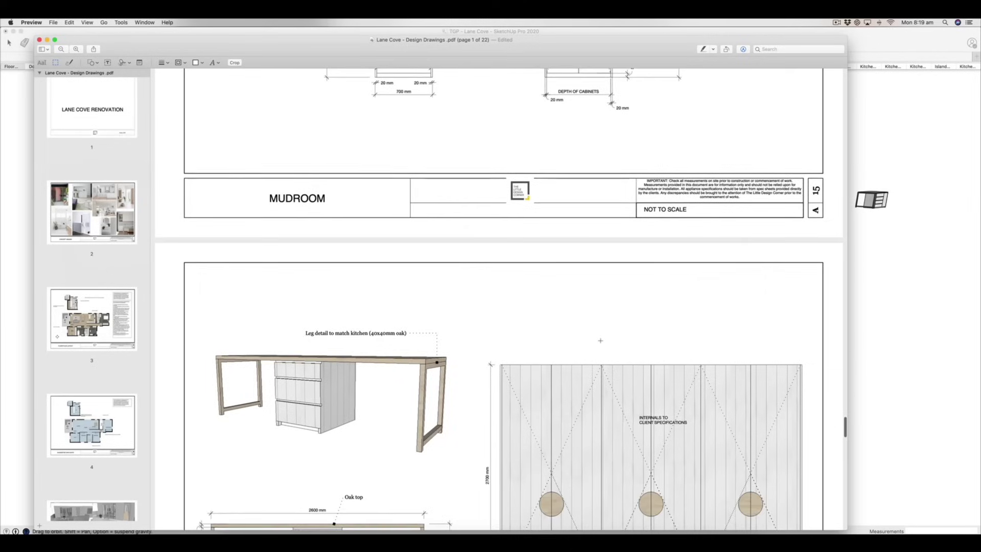
scroll(600, 341, down, 3)
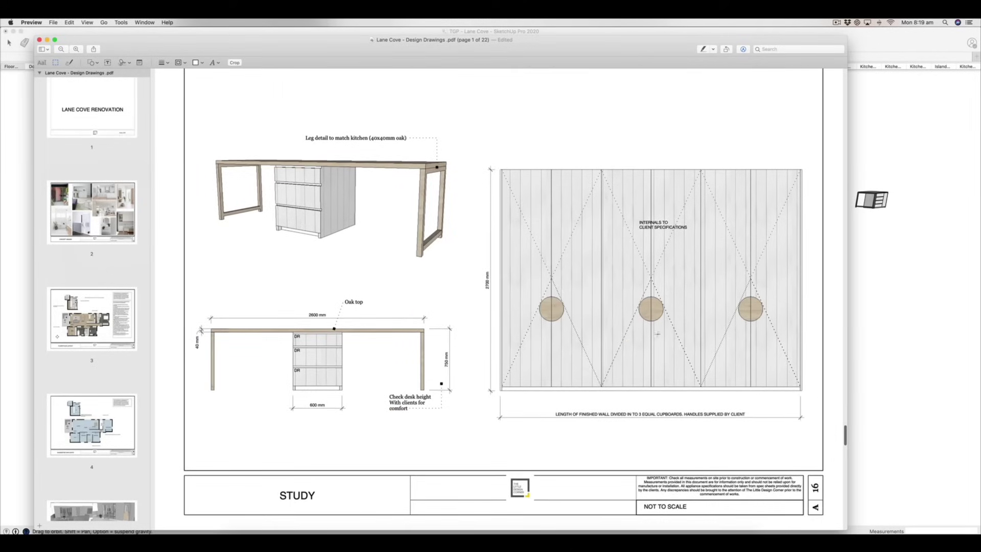
scroll(506, 313, down, 20)
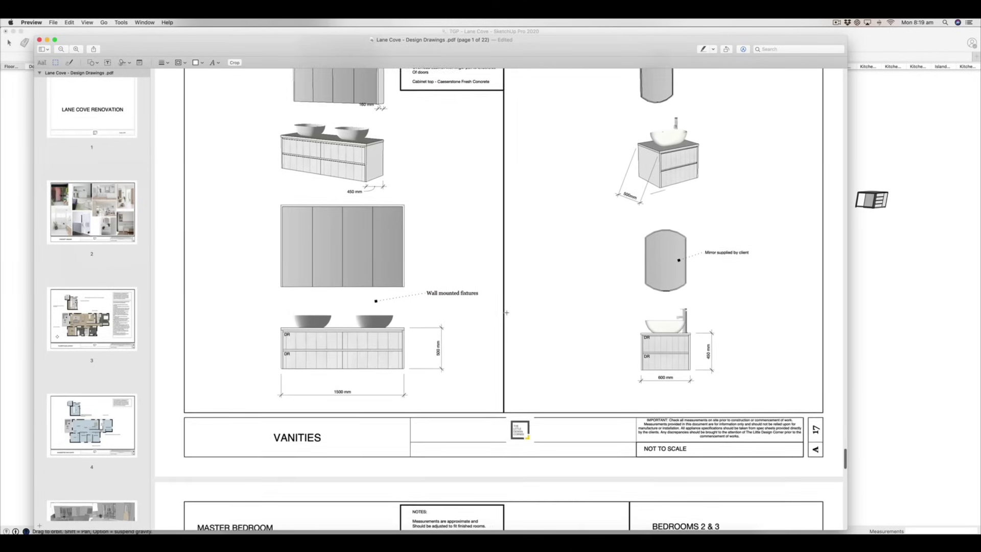
Review the Vanities and Bedroom Joinery sheets back and forth, ending at the Lighting Plan
scroll(506, 313, up, 20)
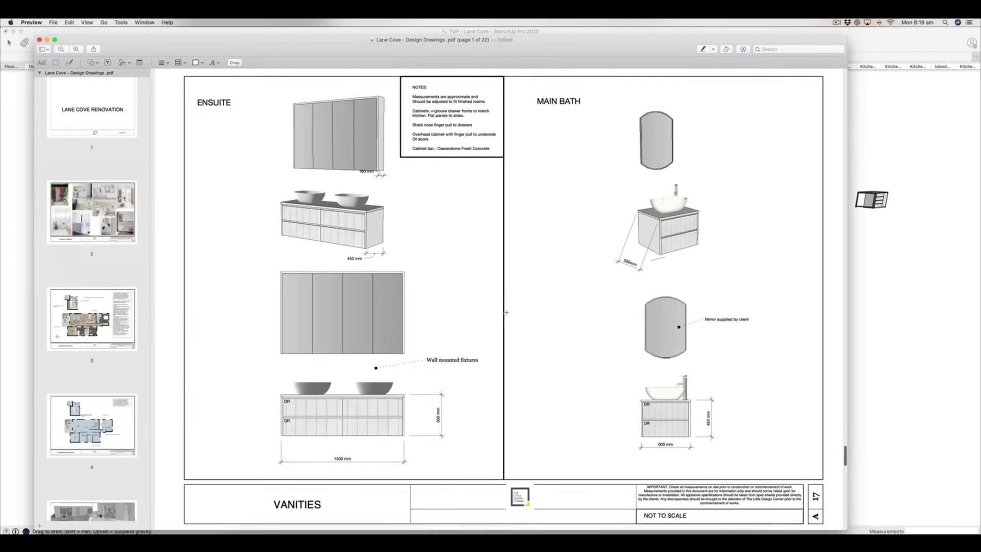
scroll(506, 312, down, 18)
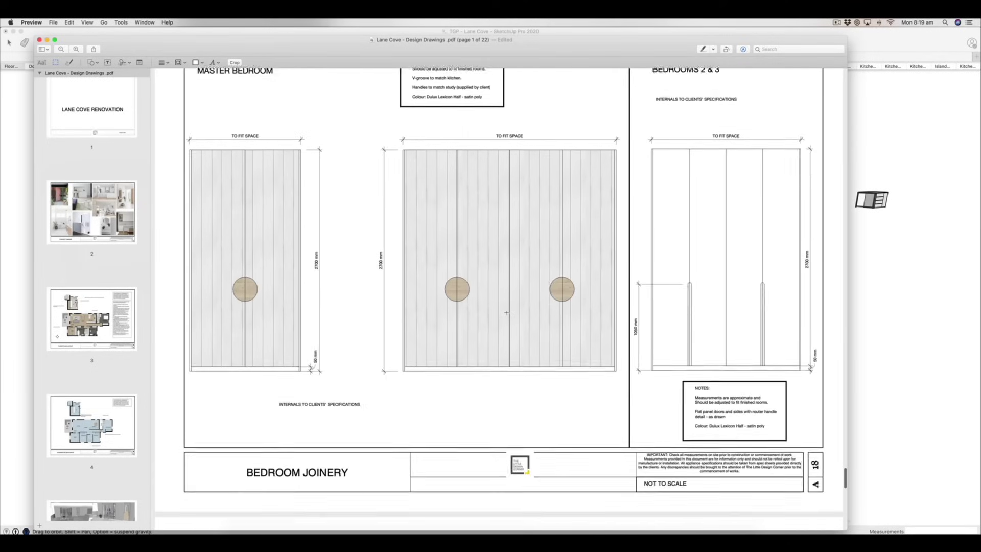
scroll(507, 313, up, 10)
scroll(506, 313, up, 4)
scroll(506, 313, down, 18)
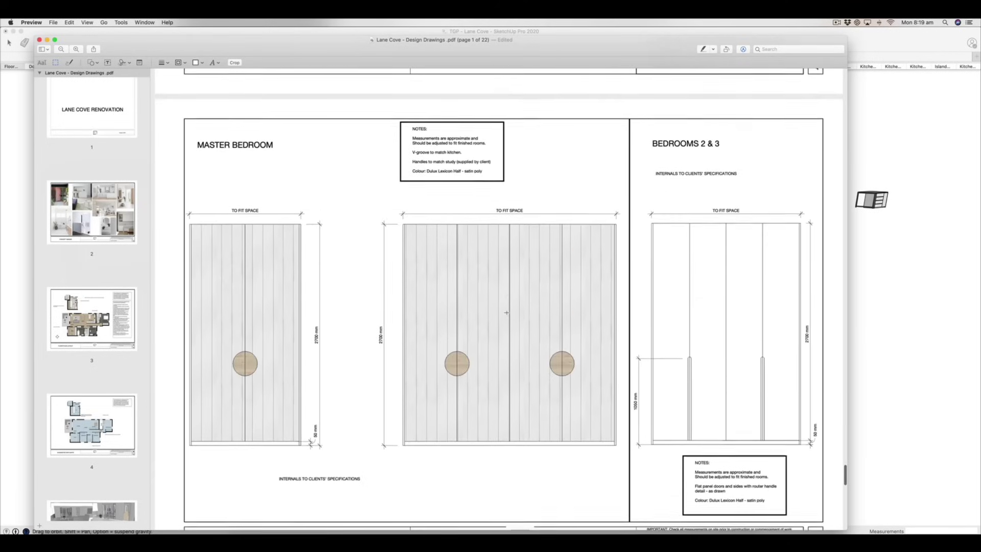
scroll(506, 313, down, 13)
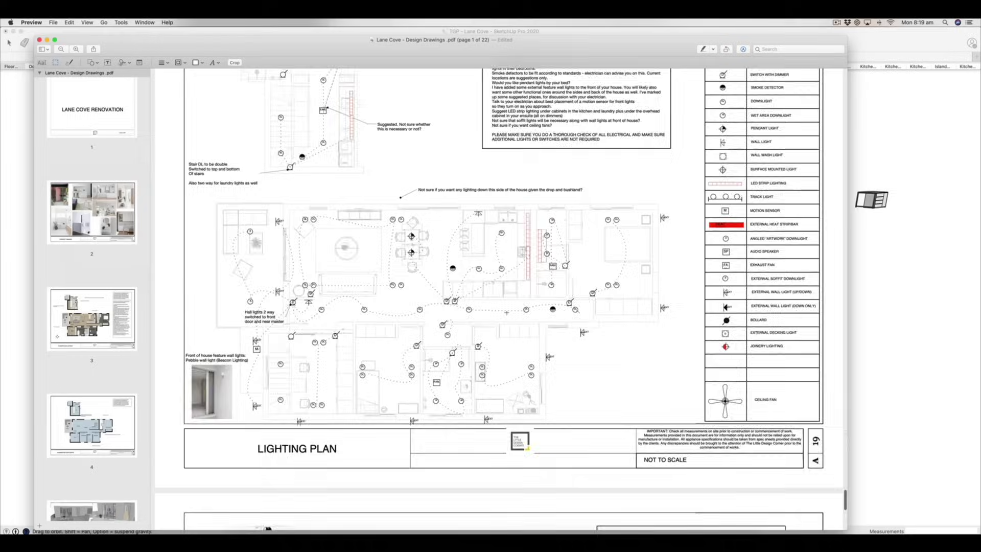
scroll(506, 313, up, 20)
scroll(506, 312, down, 10)
scroll(523, 209, up, 6)
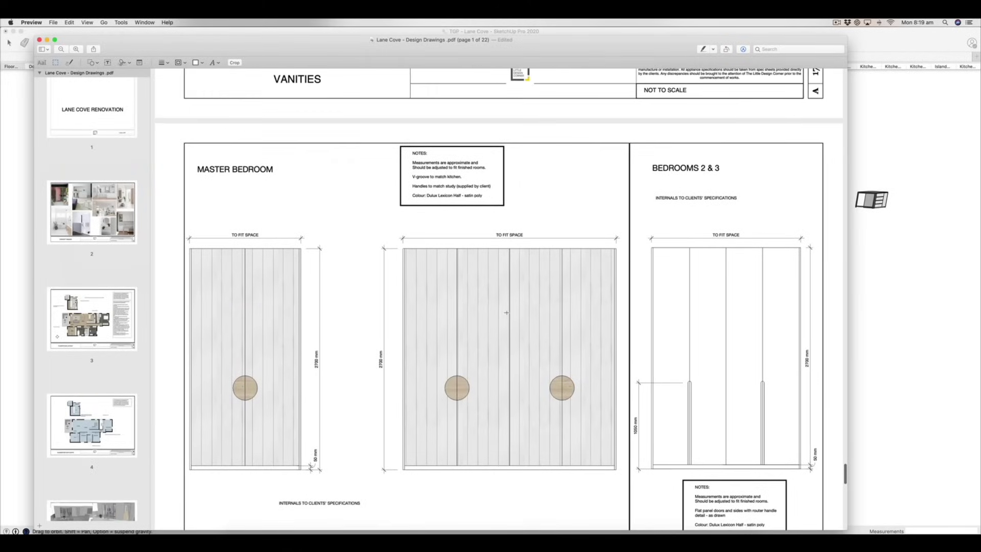
scroll(527, 330, down, 1)
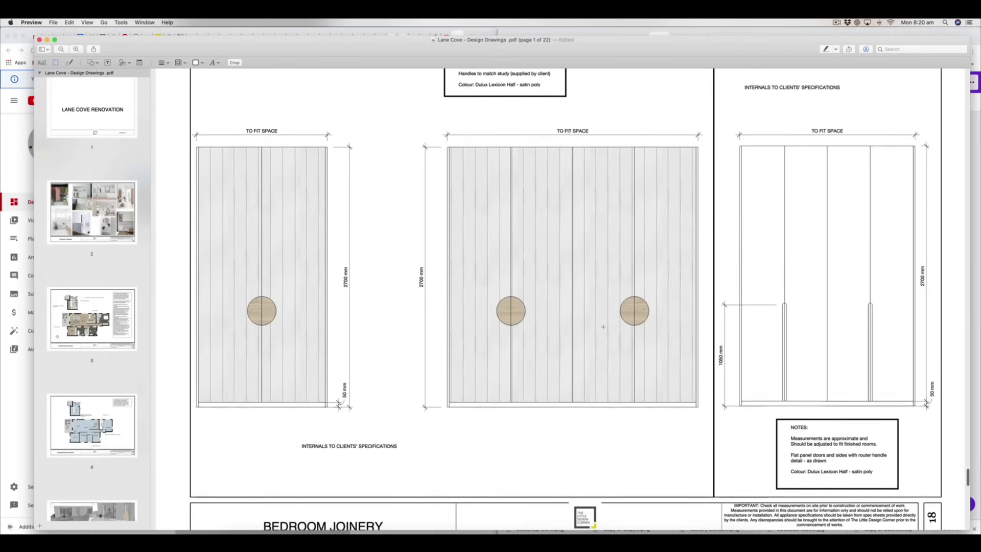
scroll(603, 327, down, 15)
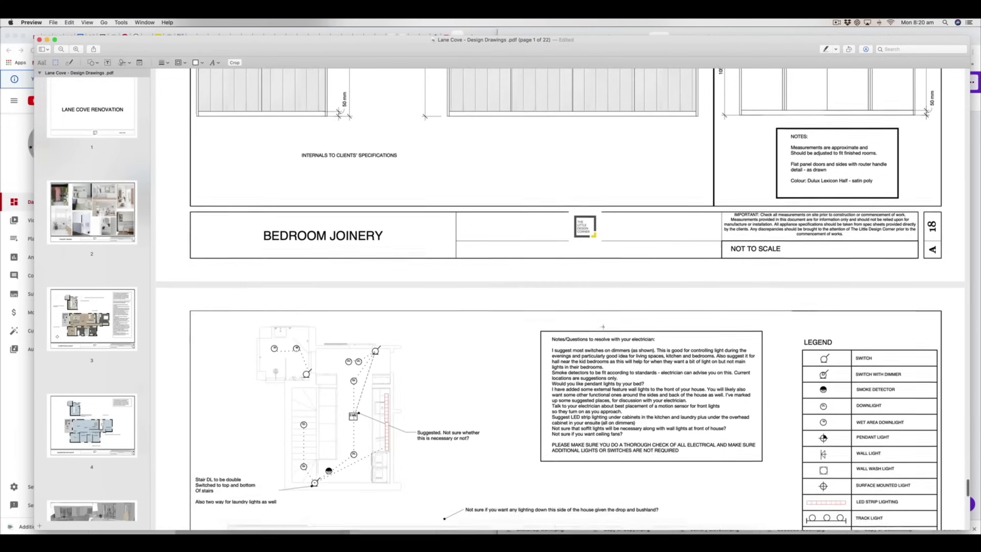
Bring the page 19 Lighting Plan PDF forward and narrow Preview to sit beside the SketchUp joinery models
scroll(603, 326, down, 5)
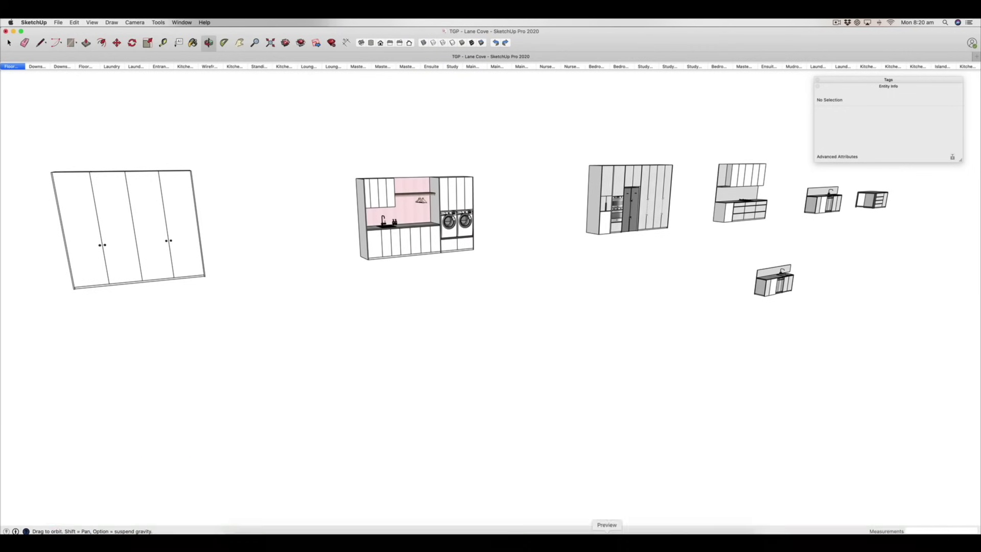
click(607, 543)
drag(967, 530, 758, 532)
scroll(613, 404, down, 3)
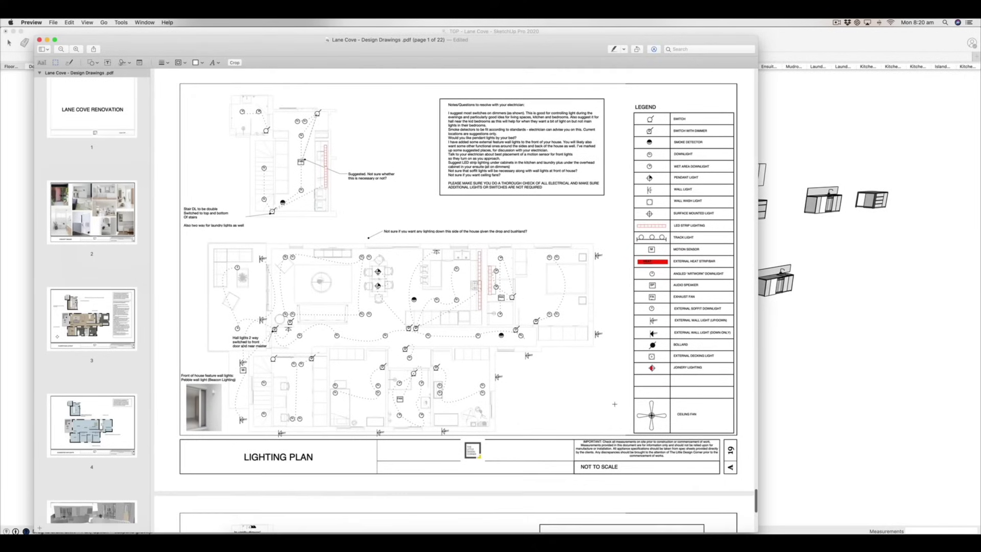
Scroll the Lane Cove drawings PDF to the Lighting Plan on page 19 and the Electrical Plan below
scroll(613, 403, up, 2)
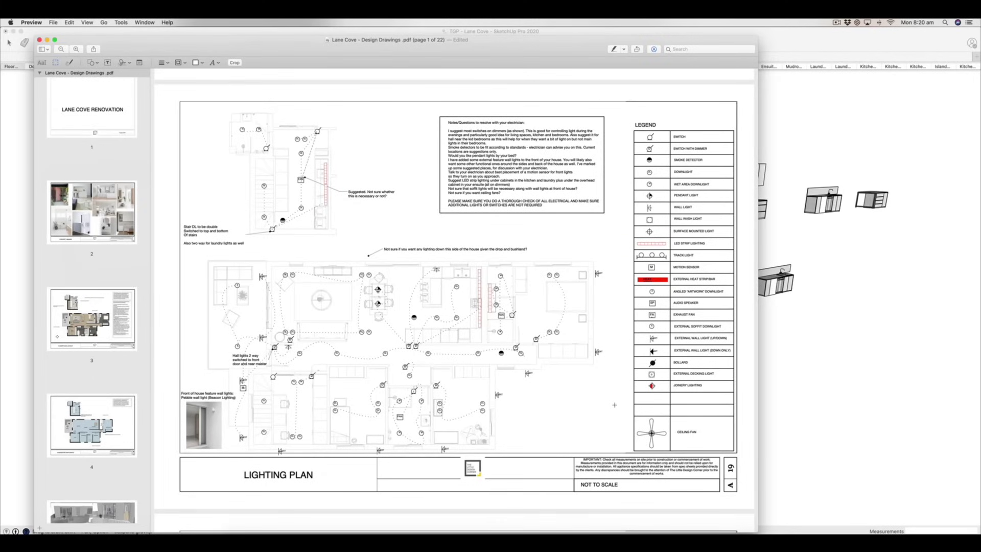
scroll(614, 405, up, 1)
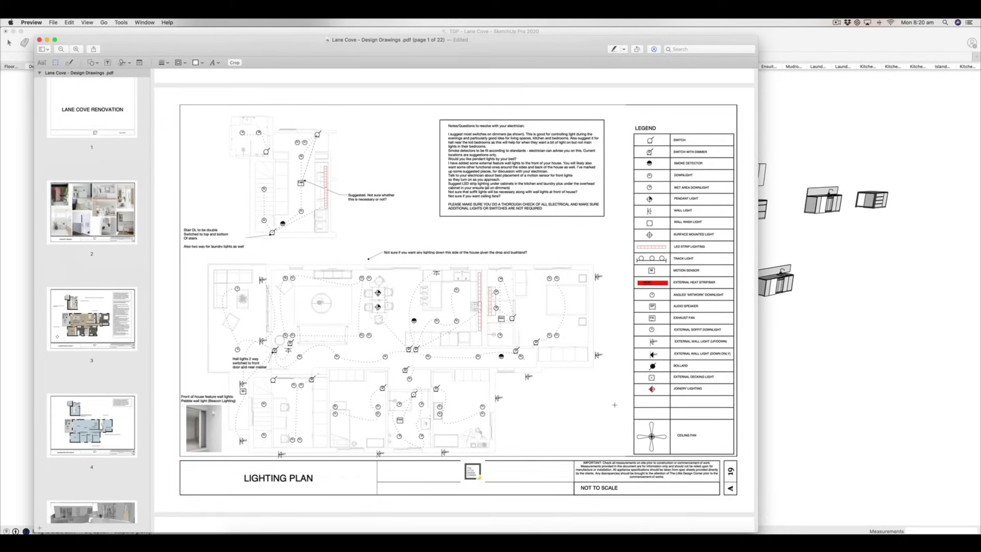
scroll(614, 405, down, 10)
scroll(338, 330, down, 2)
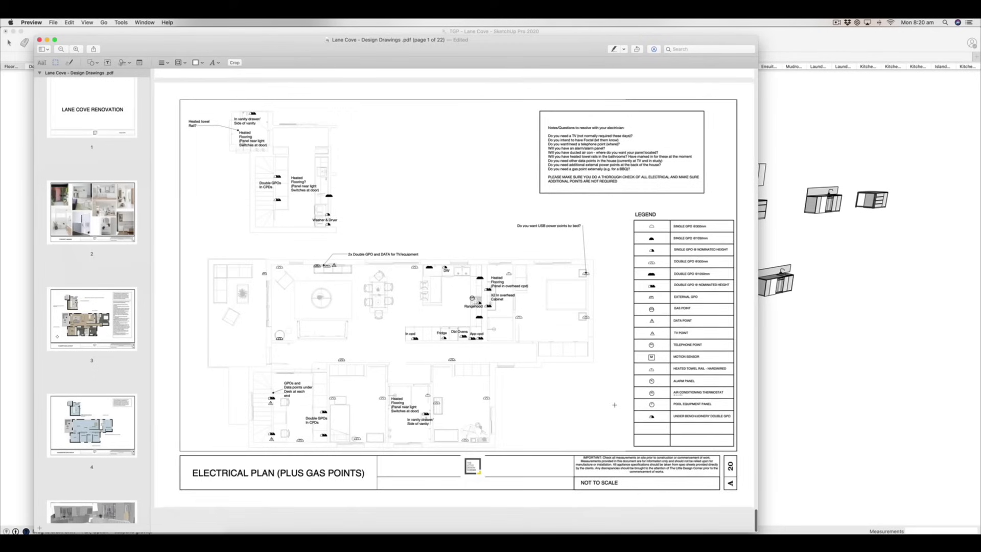
scroll(329, 333, up, 2)
scroll(326, 309, up, 10)
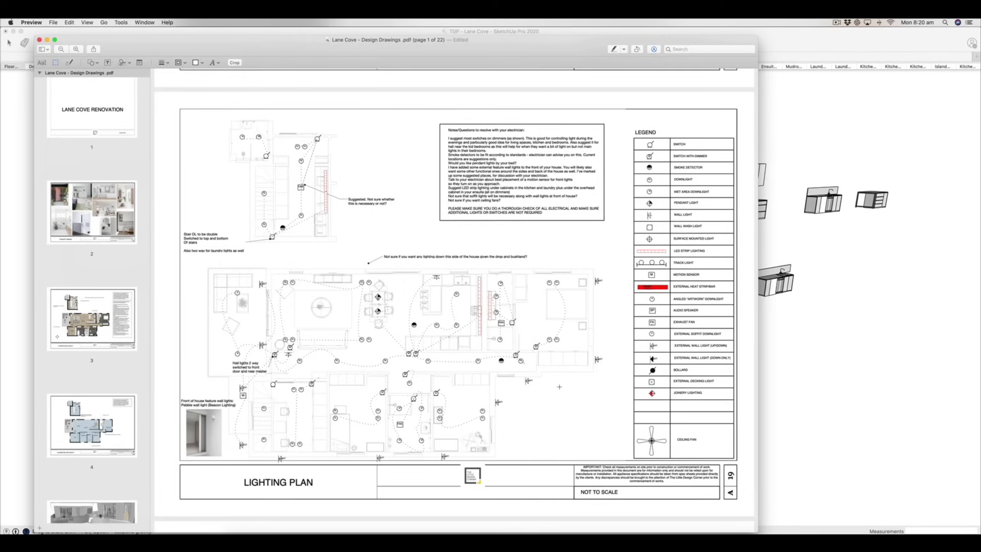
scroll(559, 387, down, 3)
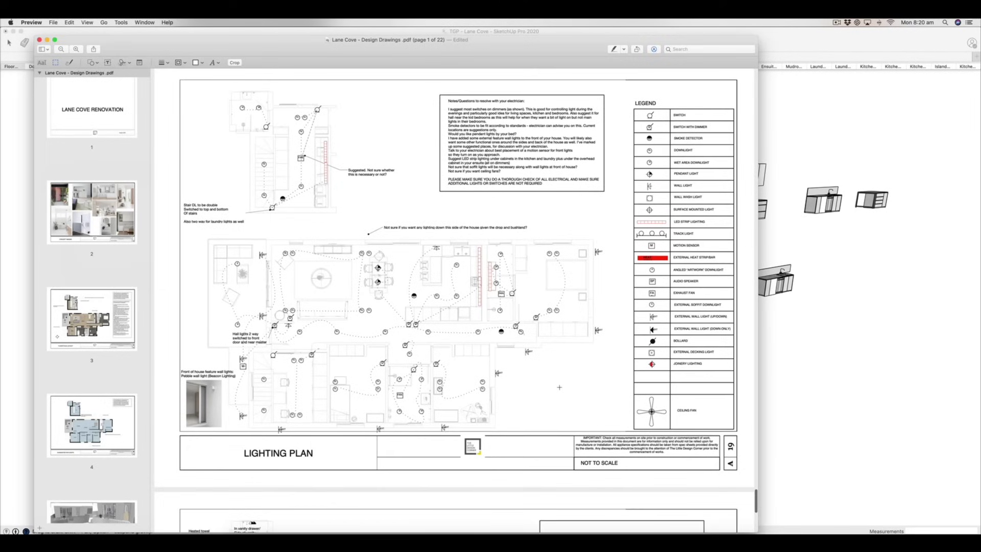
scroll(560, 387, up, 3)
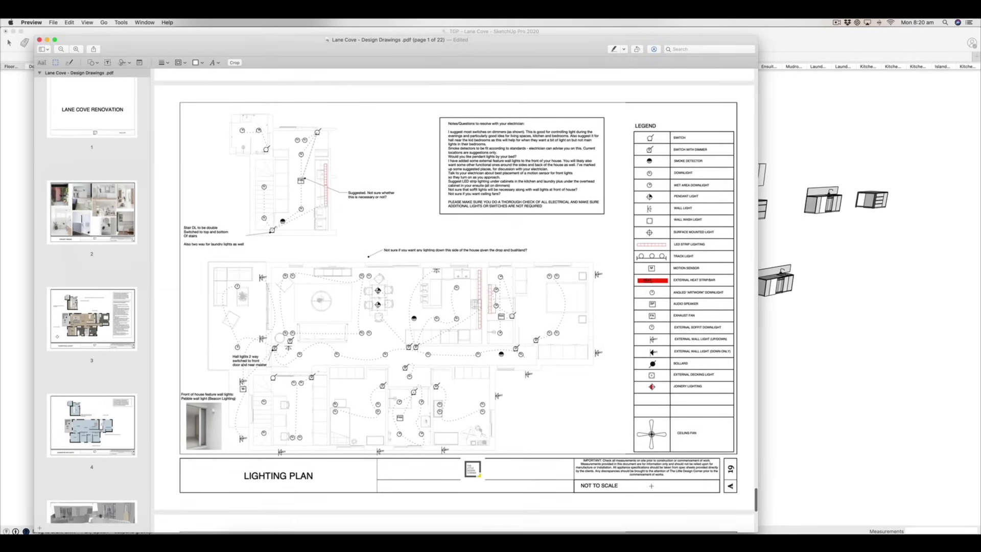
scroll(643, 462, down, 10)
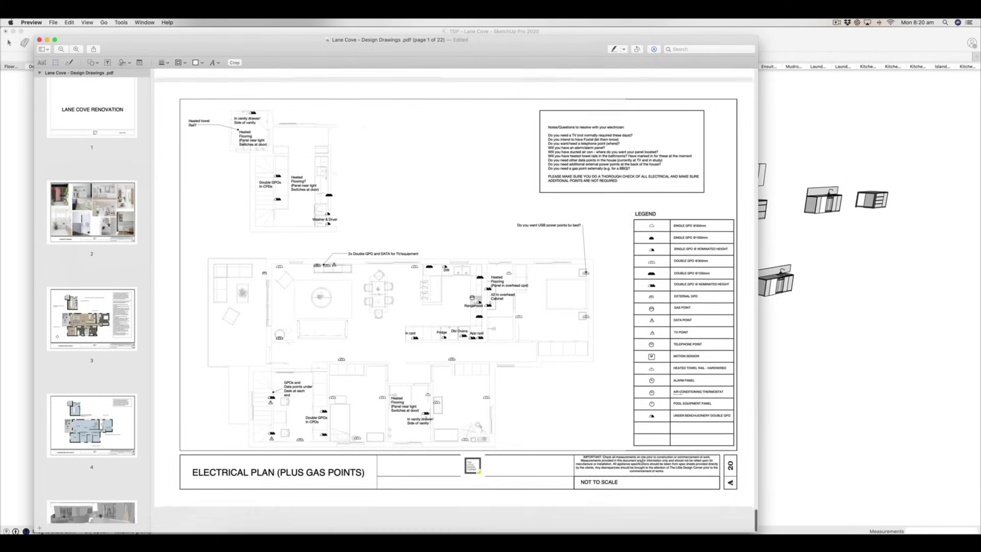
scroll(455, 398, up, 1)
scroll(485, 398, down, 1)
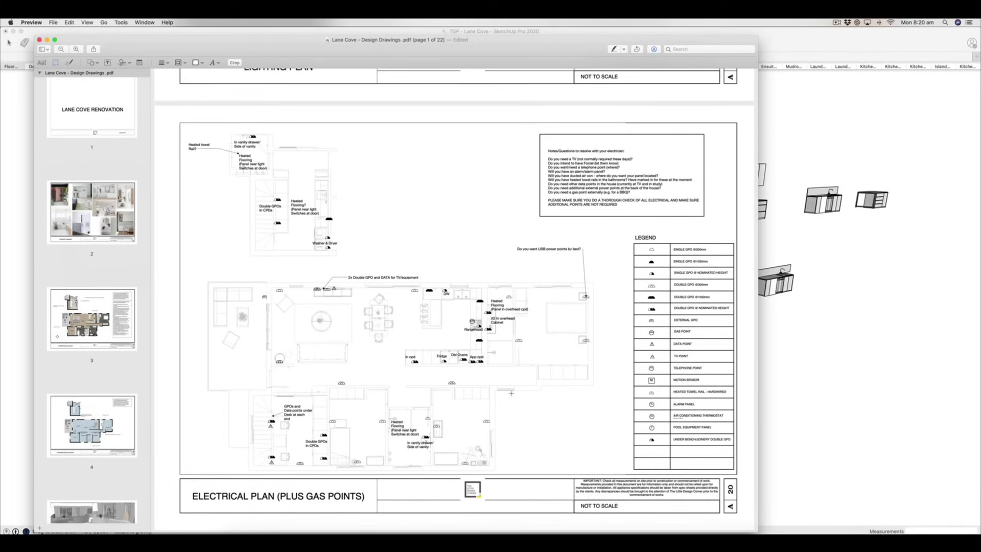
scroll(510, 392, down, 1)
scroll(687, 415, up, 10)
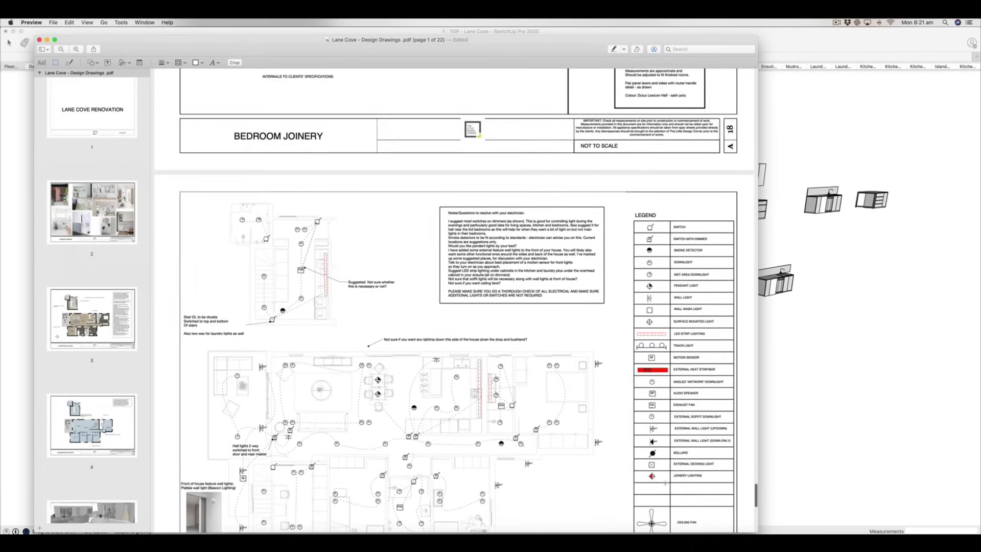
scroll(665, 483, down, 2)
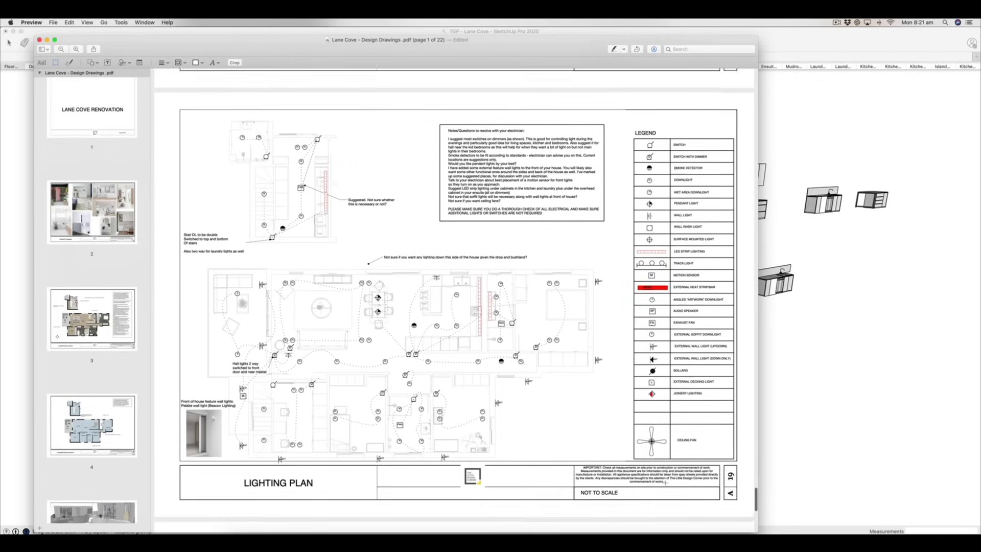
scroll(455, 299, up, 1)
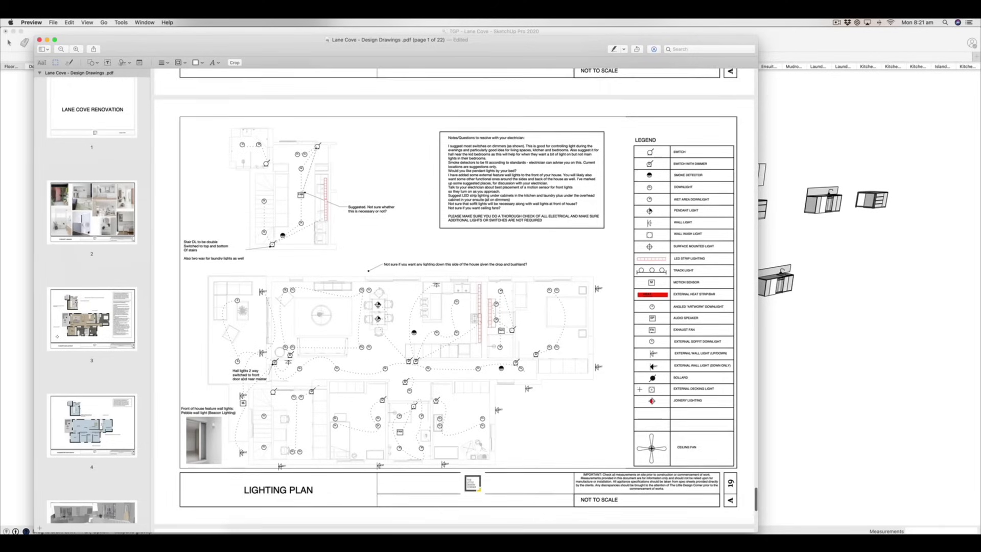
scroll(454, 299, down, 1)
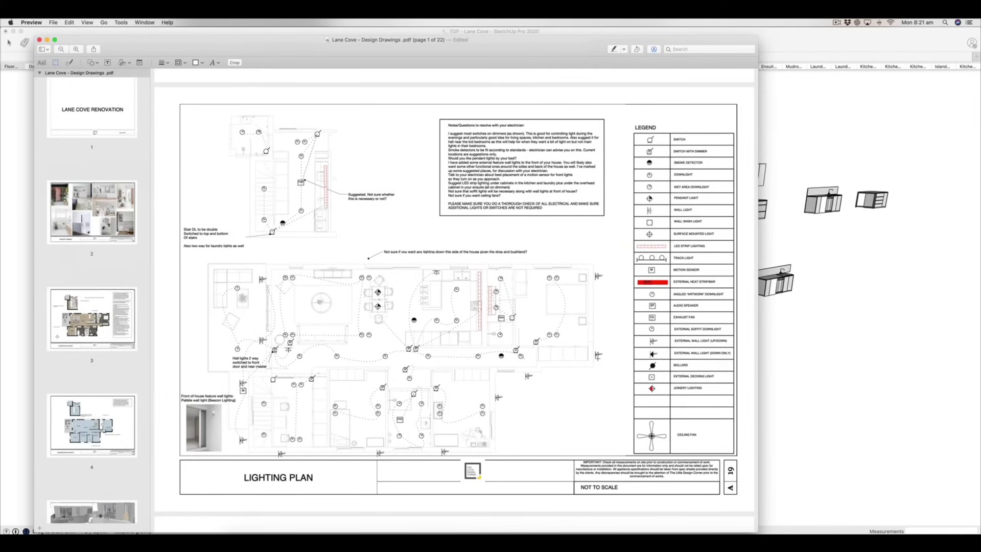
scroll(598, 357, down, 10)
scroll(598, 359, up, 1)
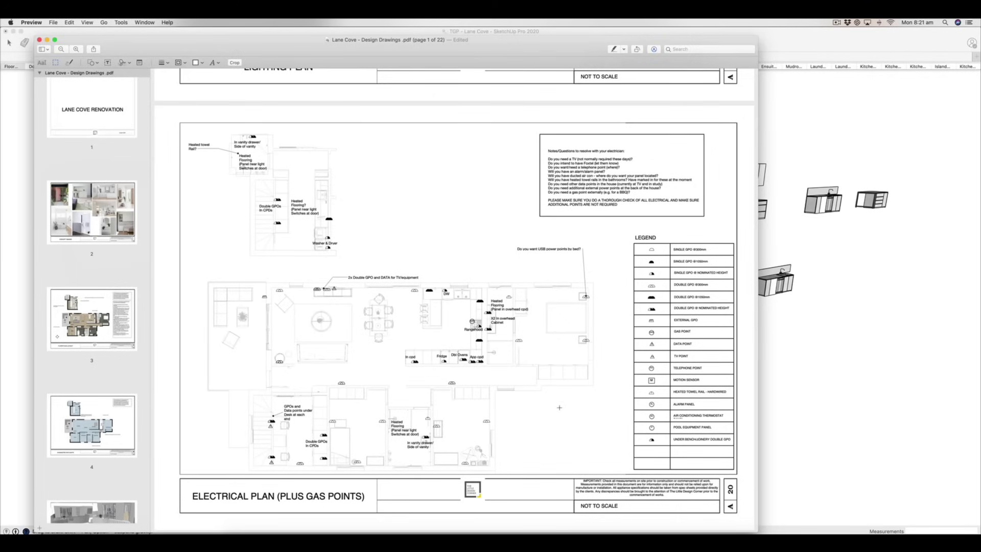
scroll(559, 407, up, 20)
scroll(559, 407, up, 20)
scroll(454, 300, up, 20)
scroll(559, 407, up, 15)
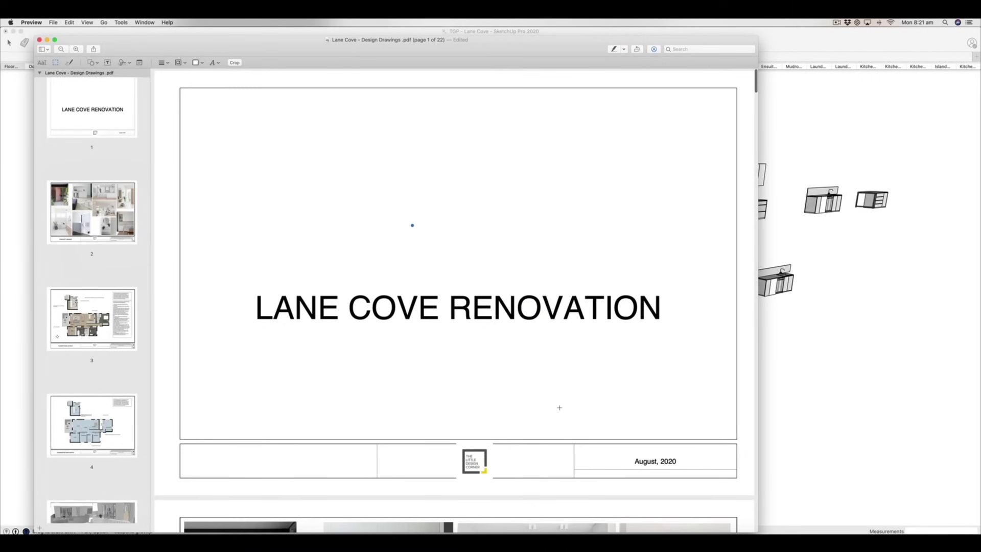
scroll(559, 407, down, 20)
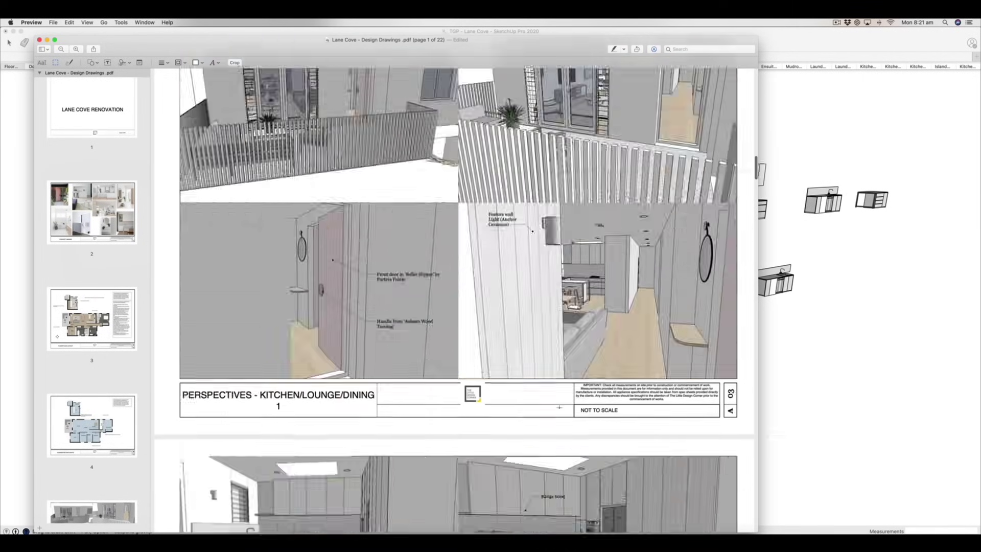
scroll(558, 407, down, 20)
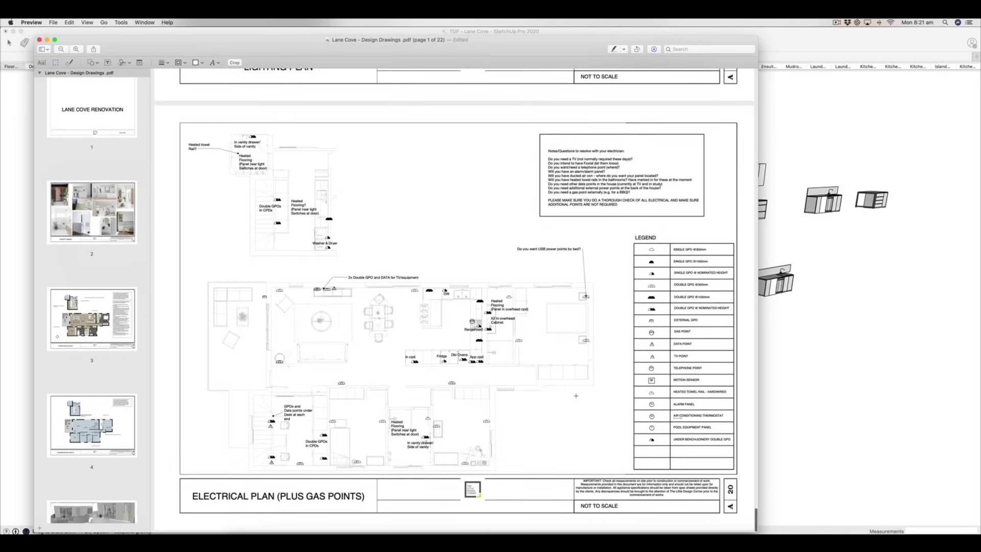
scroll(574, 396, up, 3)
scroll(570, 397, down, 3)
scroll(353, 319, up, 10)
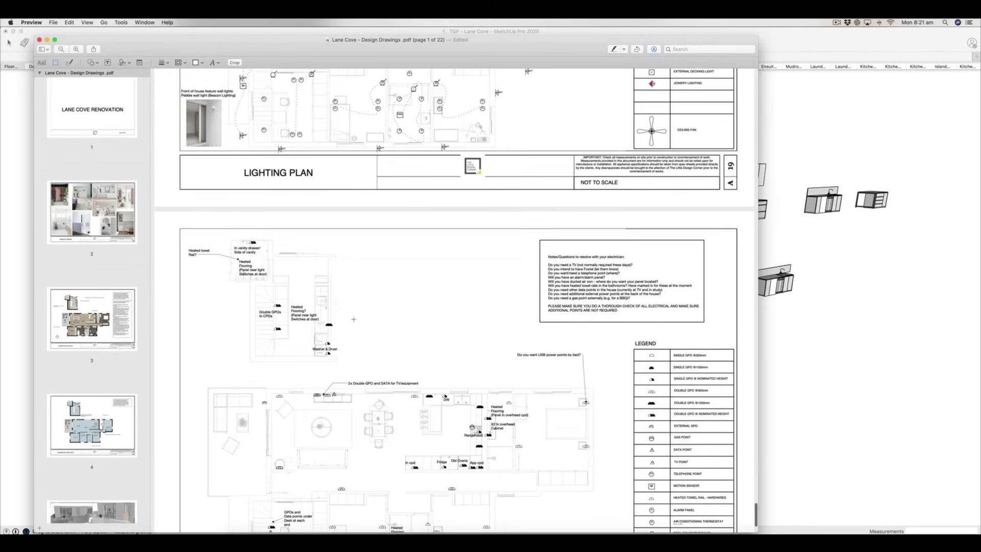
scroll(353, 320, up, 2)
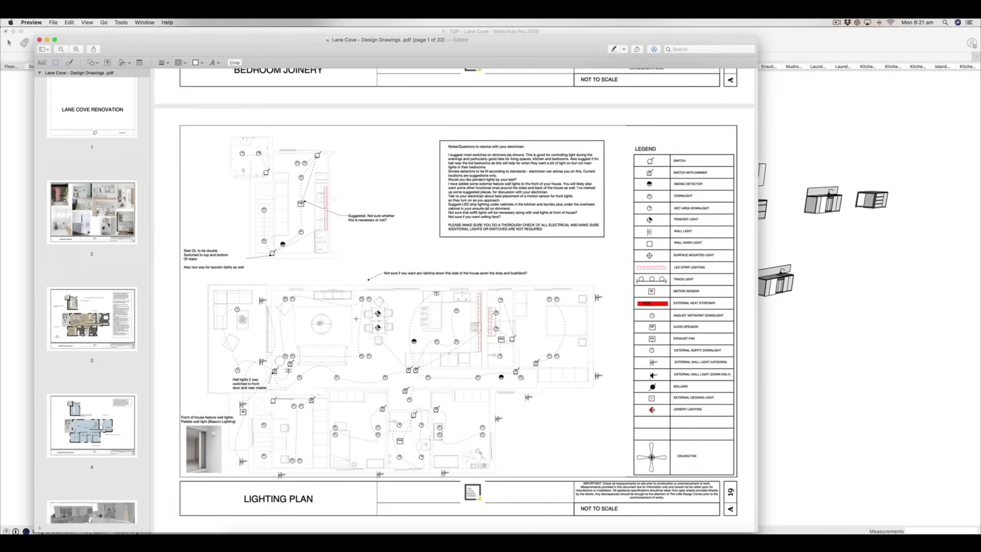
scroll(356, 319, up, 4)
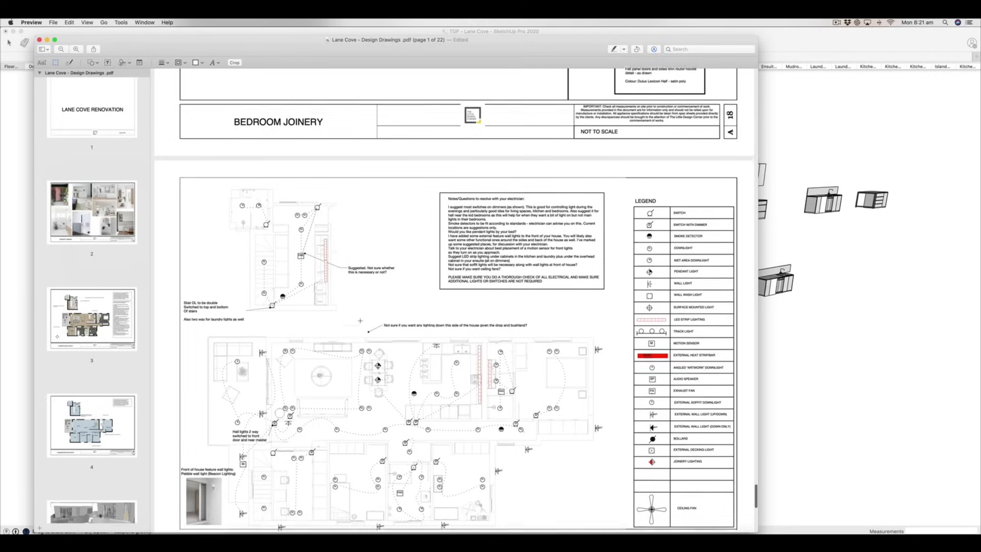
scroll(360, 321, up, 1)
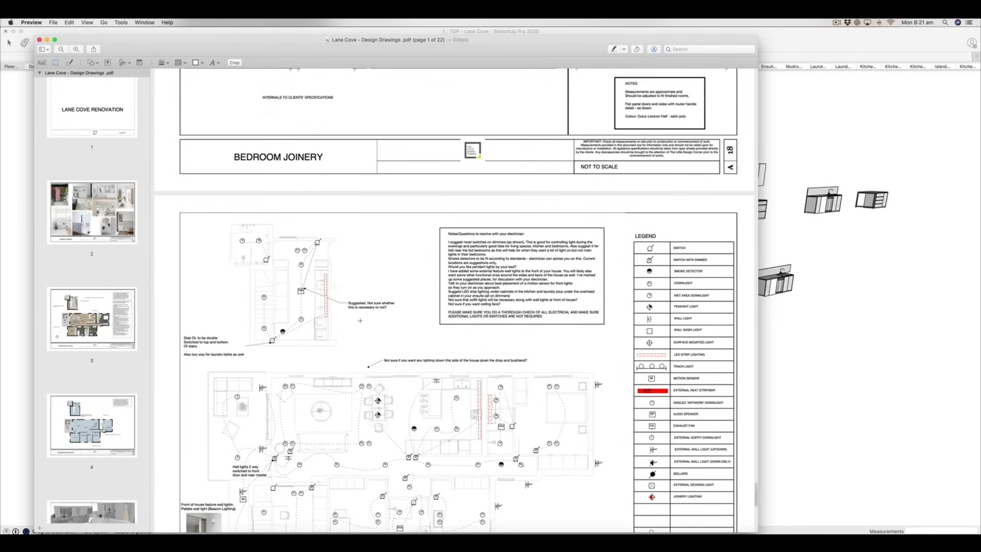
scroll(360, 321, up, 10)
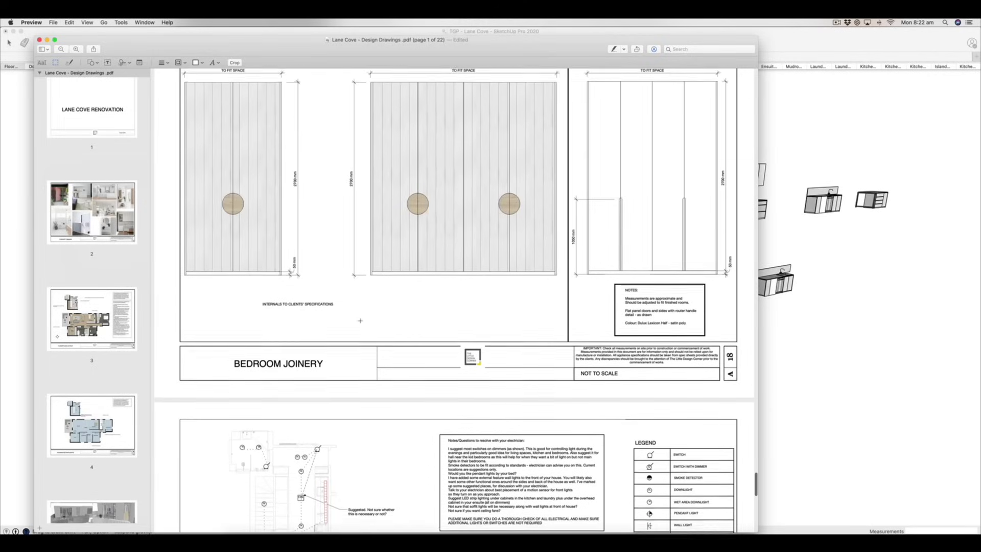
scroll(360, 321, up, 7)
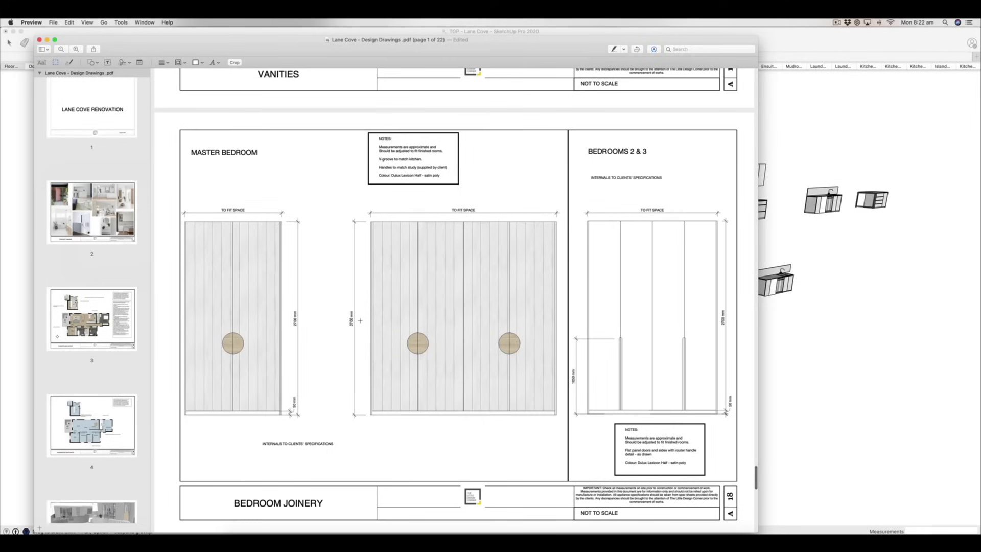
scroll(361, 320, up, 12)
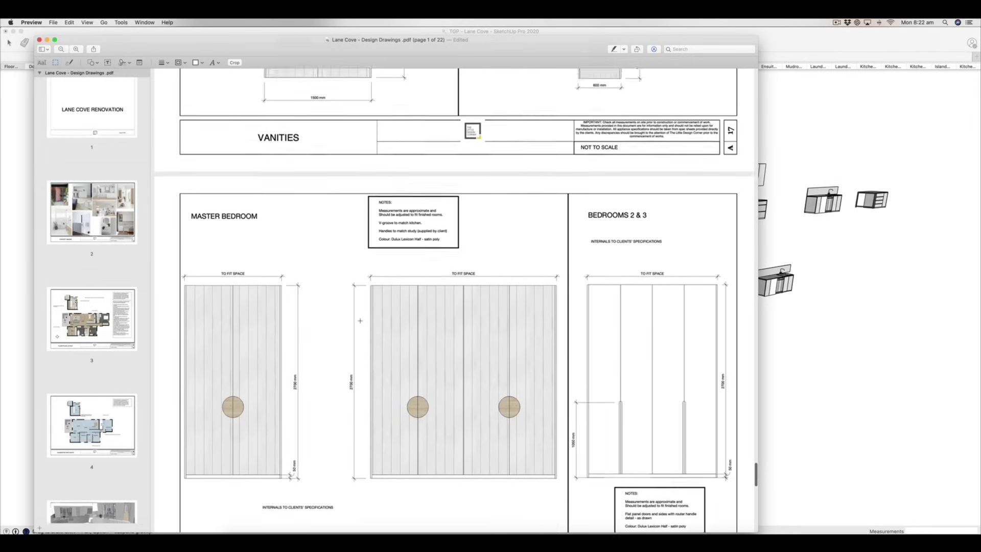
scroll(360, 321, up, 8)
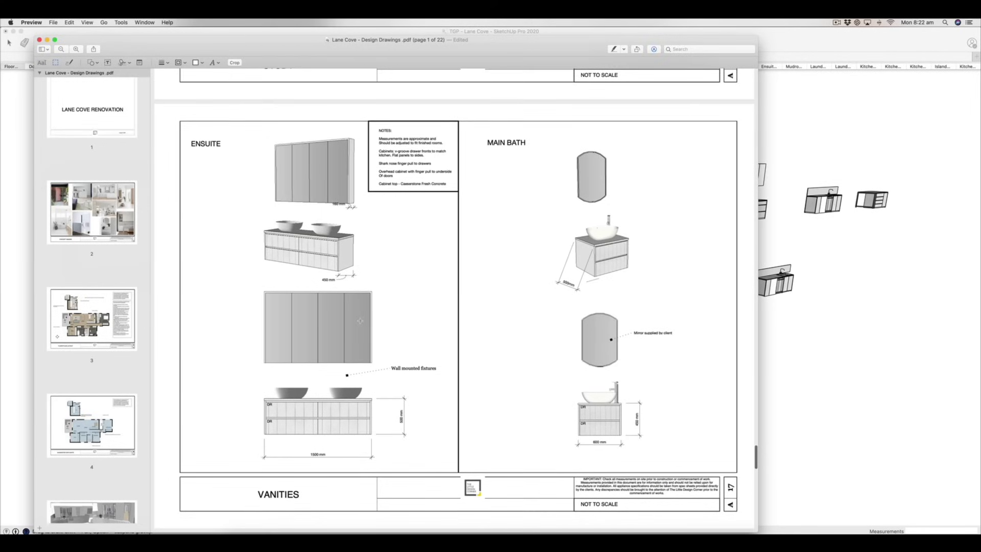
scroll(360, 320, down, 20)
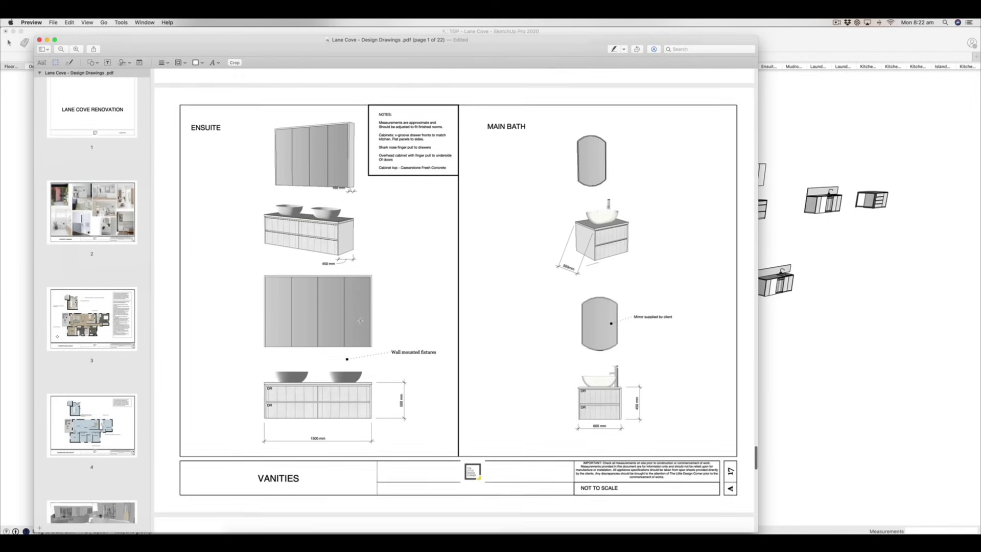
scroll(360, 320, down, 7)
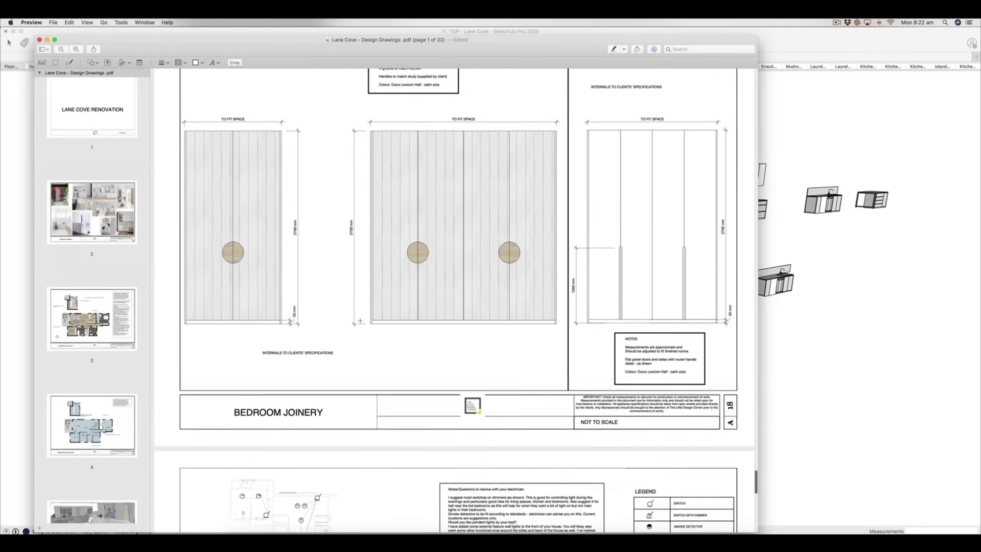
scroll(360, 321, down, 12)
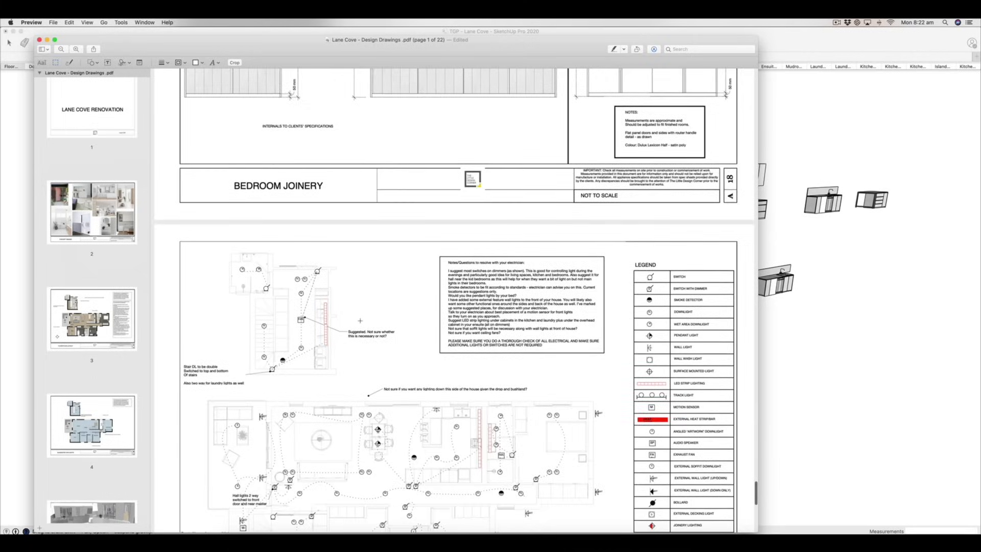
scroll(360, 320, up, 20)
scroll(360, 320, up, 20)
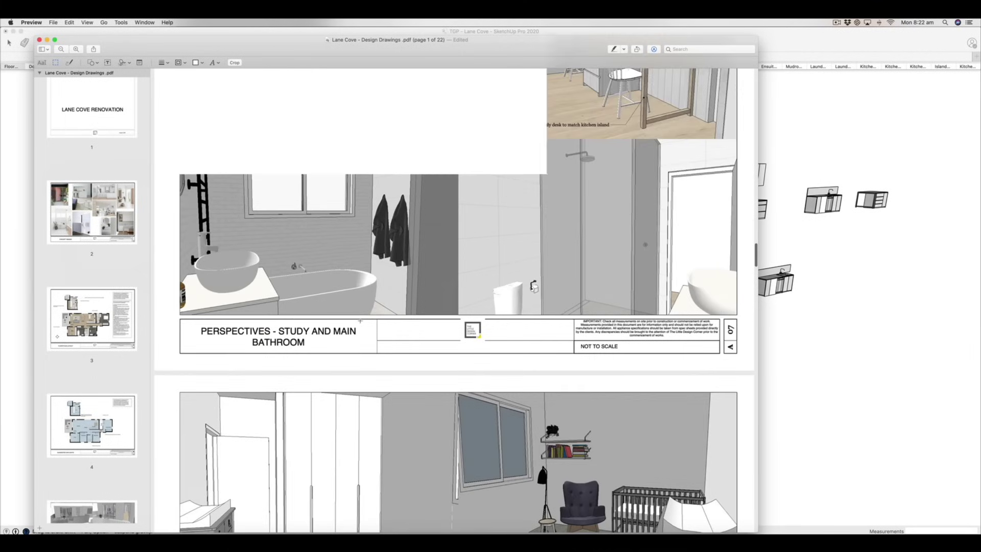
scroll(360, 320, up, 20)
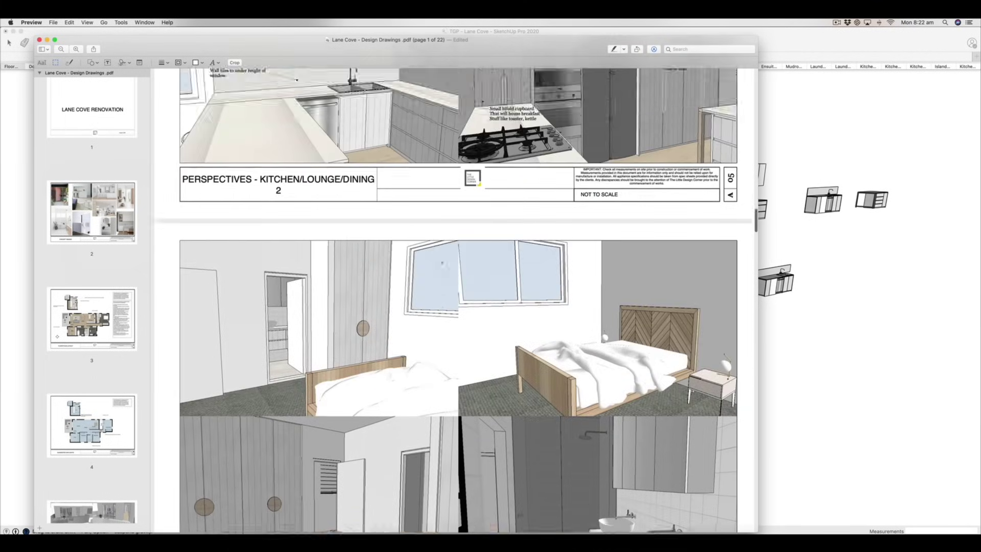
scroll(361, 320, down, 9)
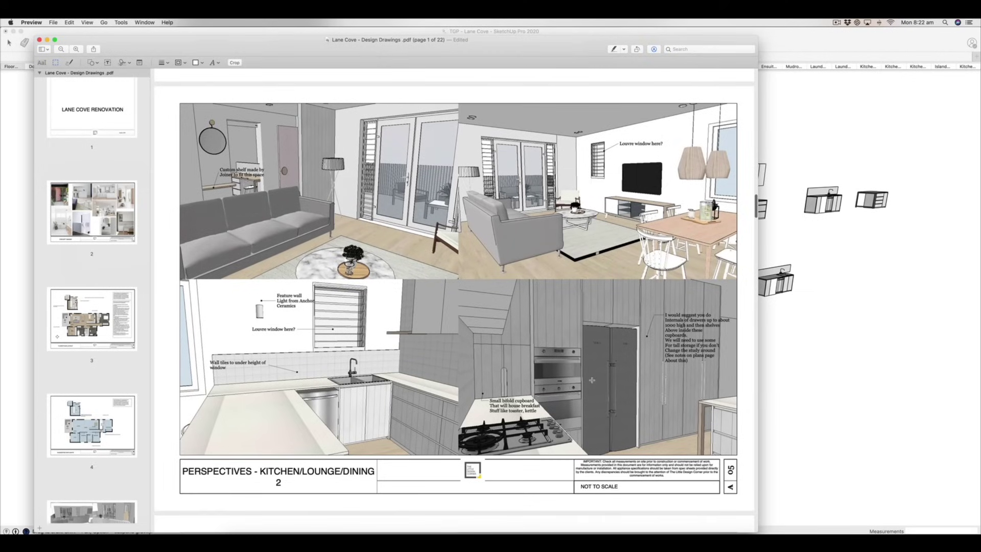
scroll(437, 349, down, 20)
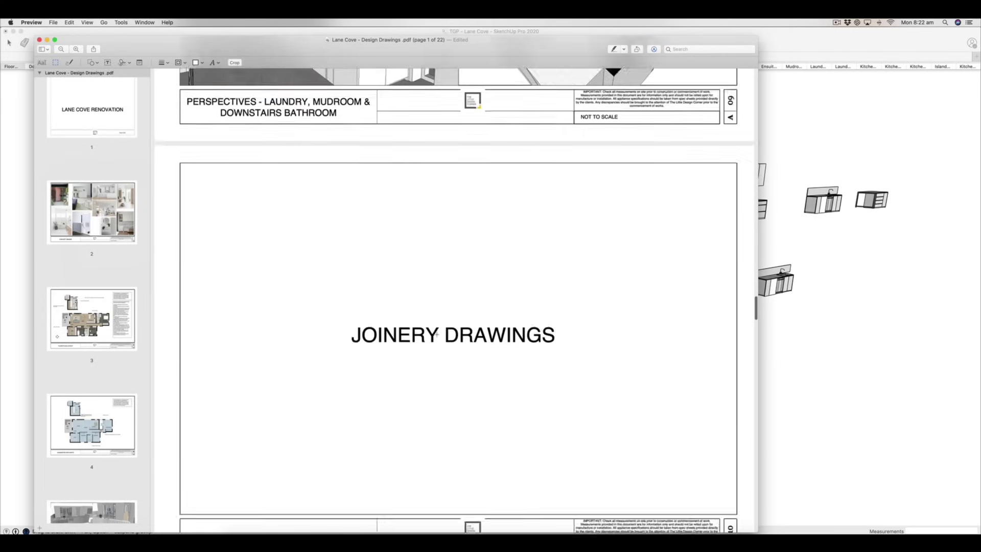
scroll(437, 335, down, 15)
scroll(436, 335, down, 15)
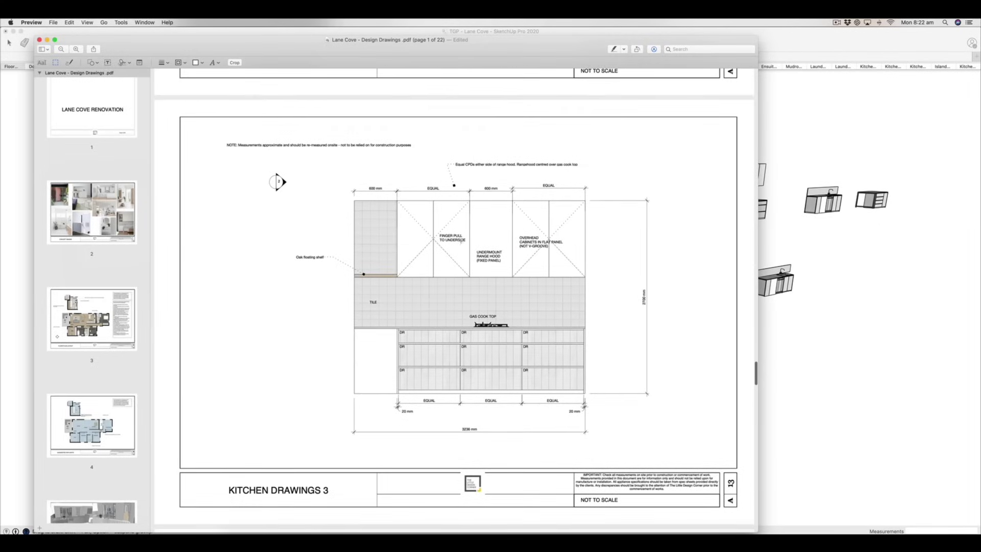
scroll(468, 358, down, 12)
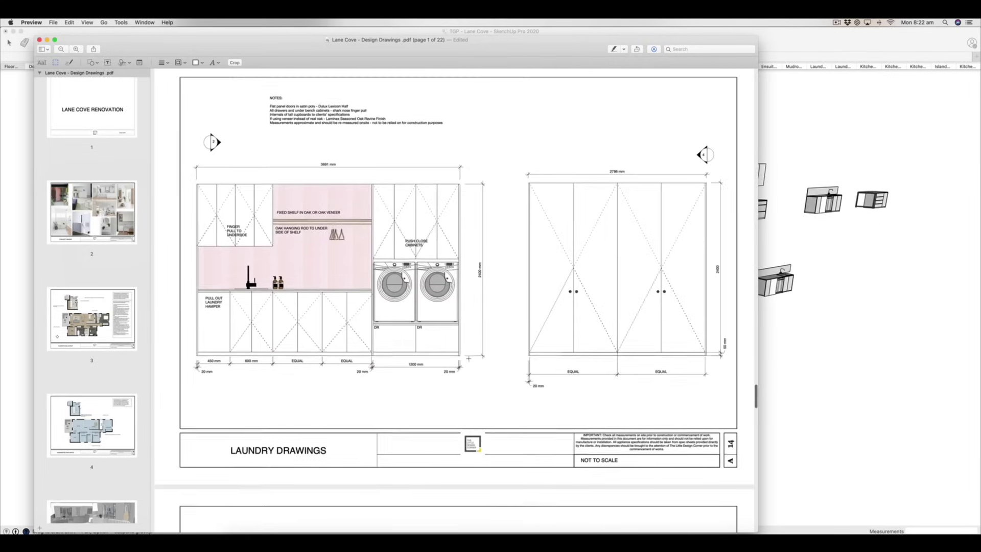
scroll(468, 358, down, 12)
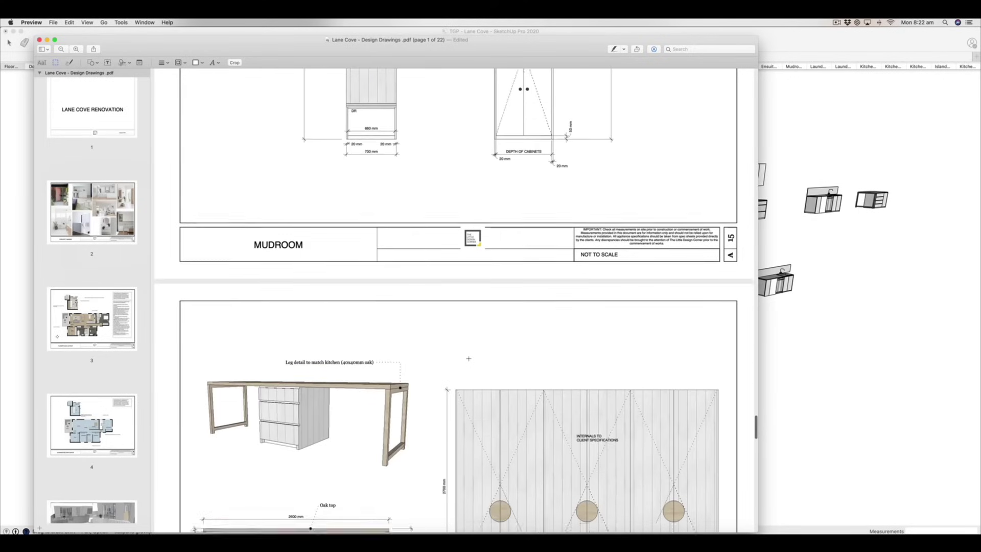
scroll(468, 358, down, 20)
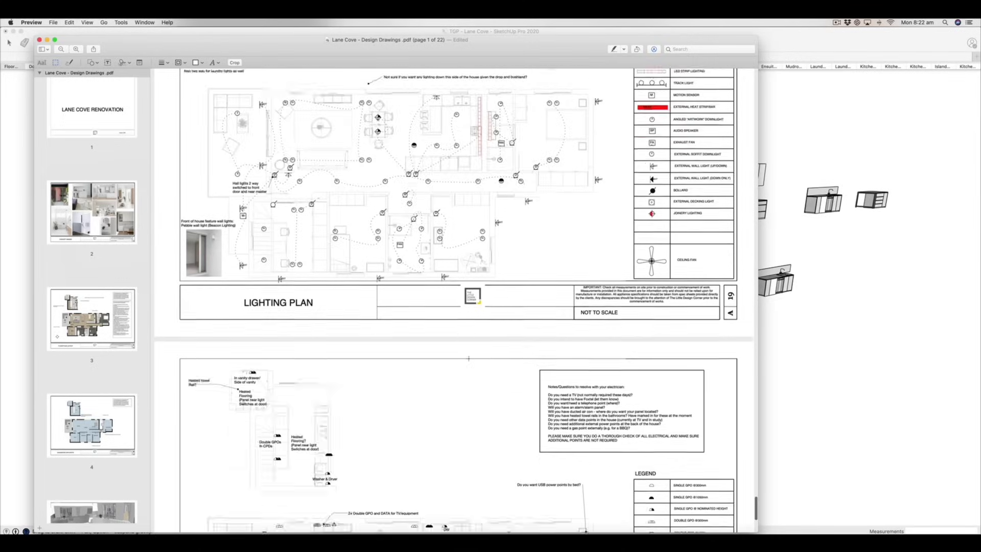
scroll(469, 358, down, 2)
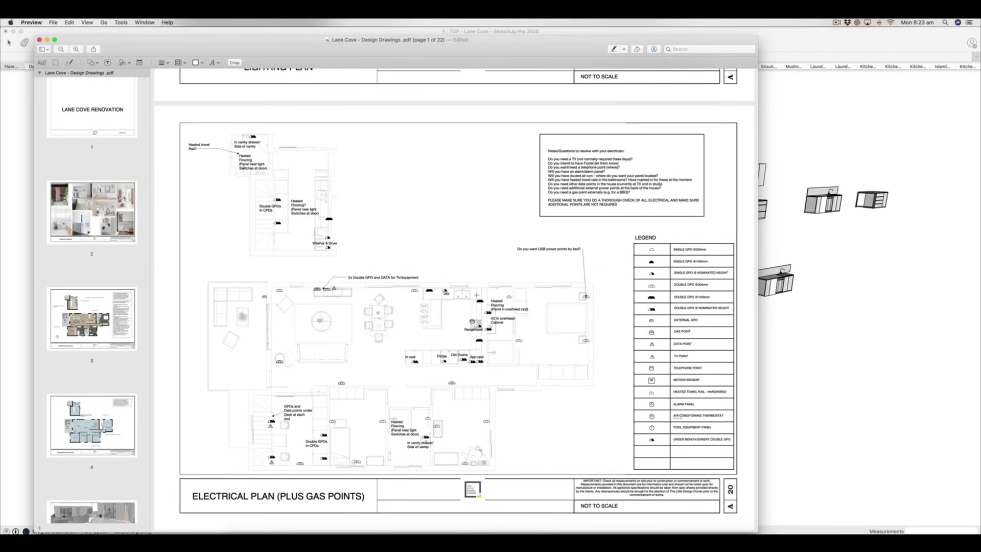
Shift the Preview window aside and scroll the design drawings PDF back up to page 1
drag(489, 55, 566, 51)
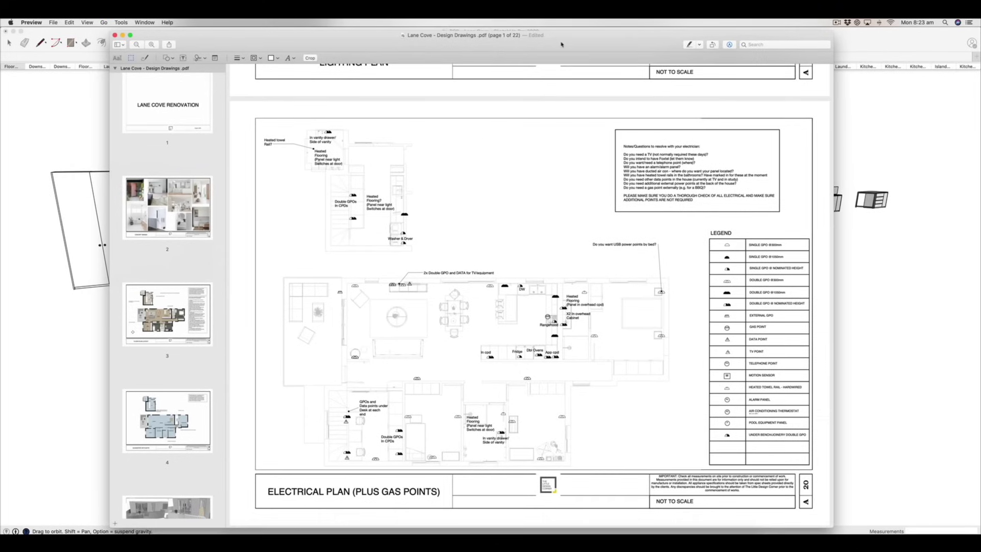
scroll(534, 294, up, 1)
scroll(535, 294, down, 1)
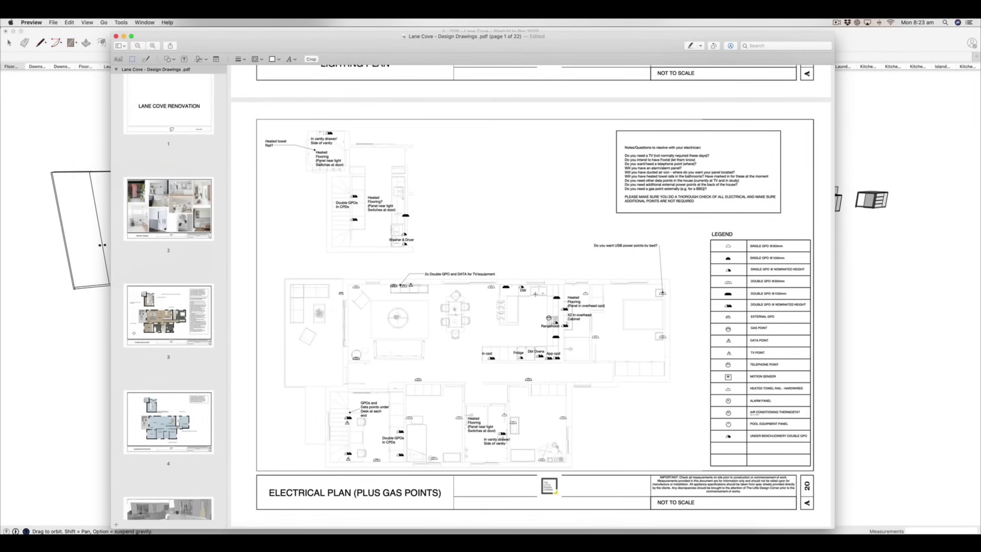
scroll(535, 294, up, 6)
scroll(535, 294, up, 2)
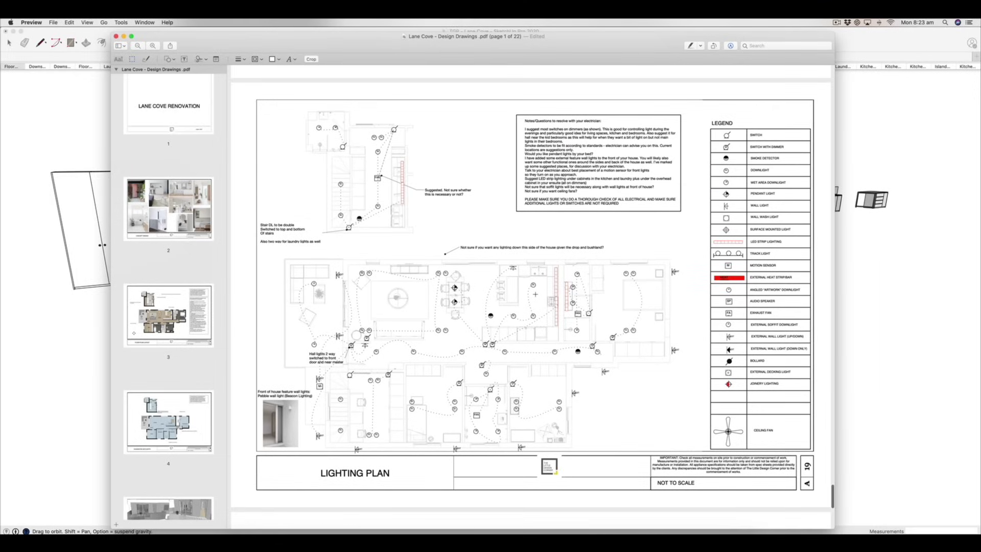
scroll(535, 293, up, 12)
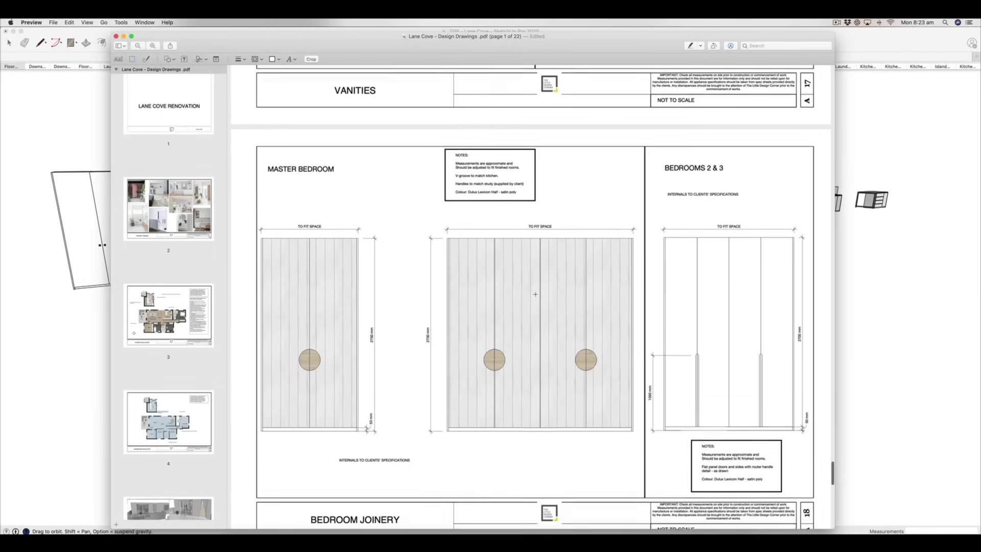
scroll(535, 294, down, 1)
scroll(535, 294, up, 1)
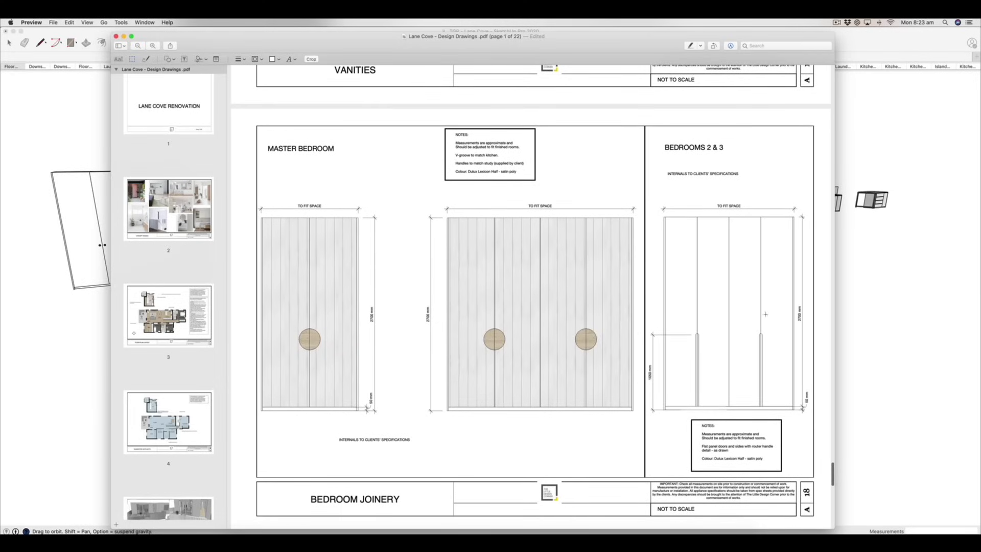
scroll(765, 314, up, 10)
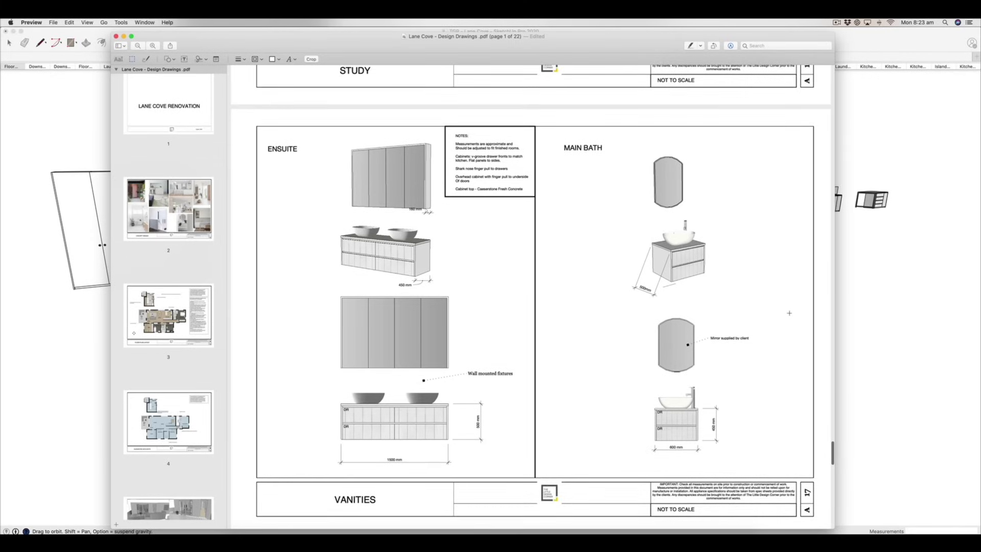
scroll(789, 312, up, 10)
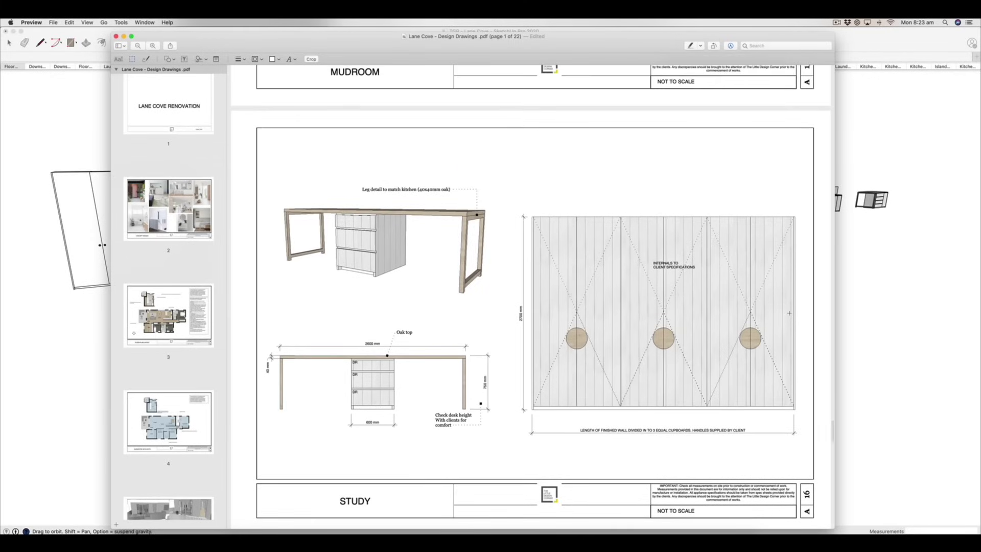
scroll(790, 313, up, 14)
scroll(789, 313, up, 15)
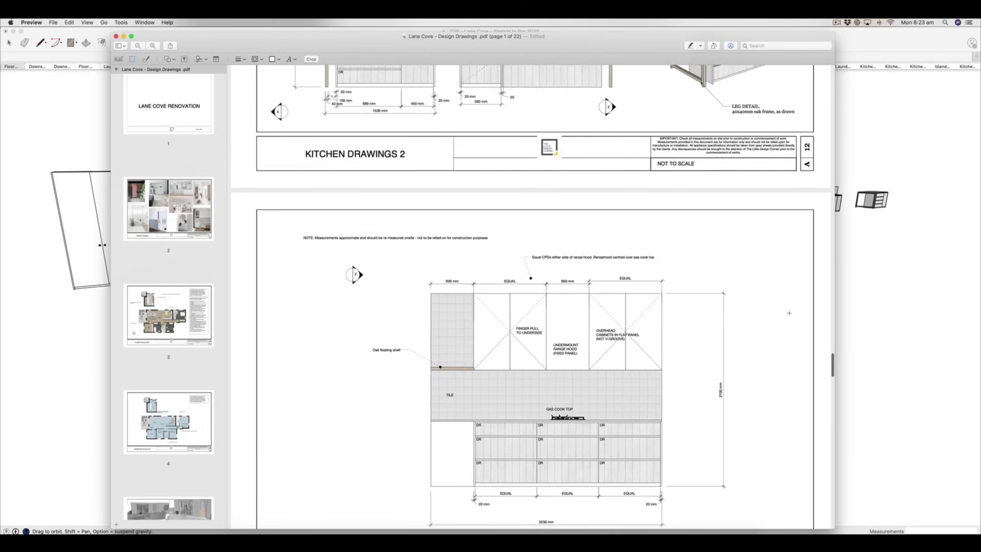
scroll(789, 312, down, 4)
scroll(790, 313, up, 12)
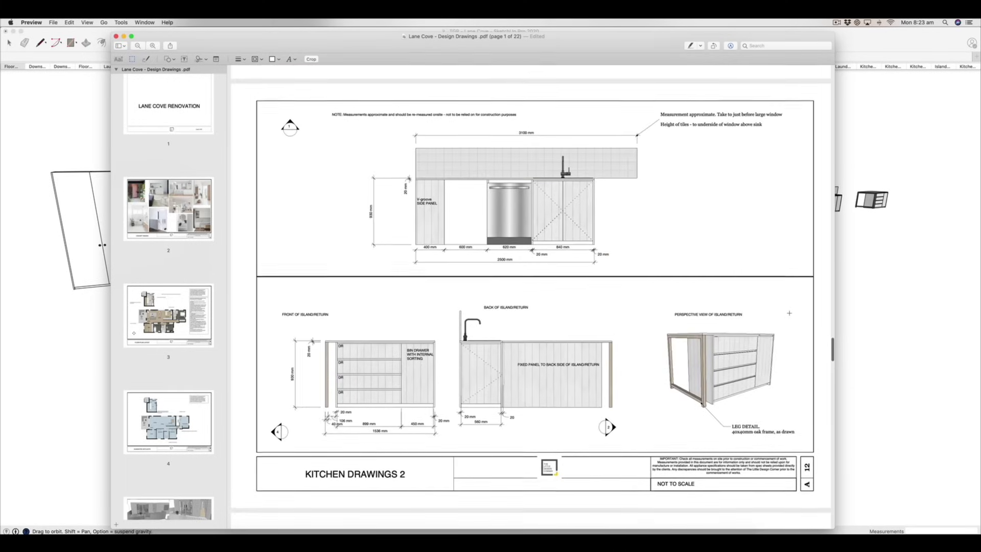
scroll(789, 313, up, 2)
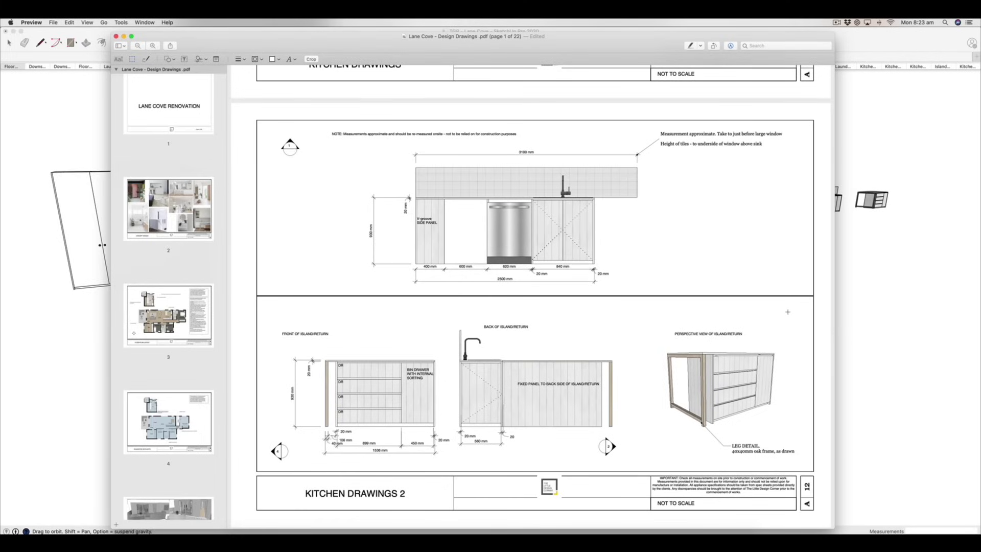
scroll(769, 306, down, 2)
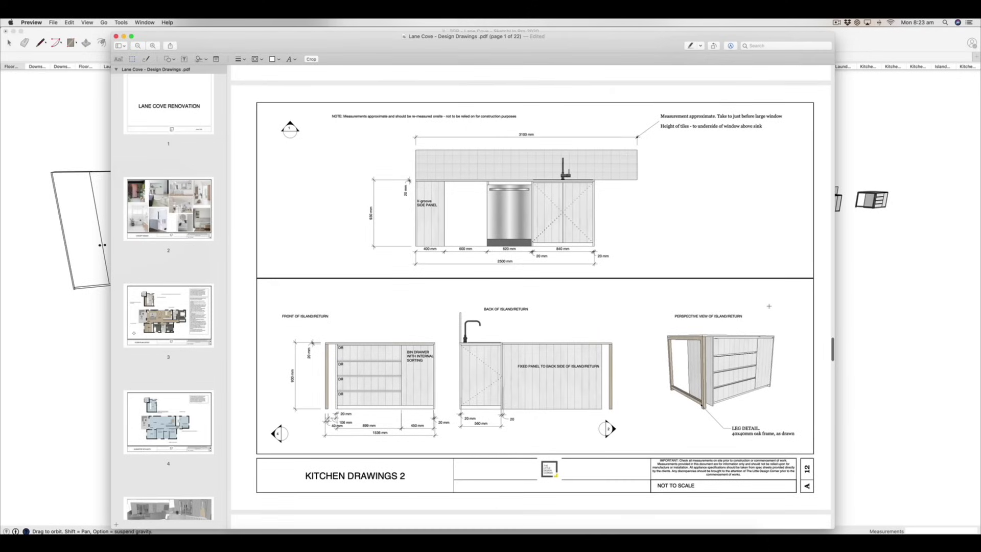
scroll(769, 306, up, 2)
scroll(769, 305, down, 3)
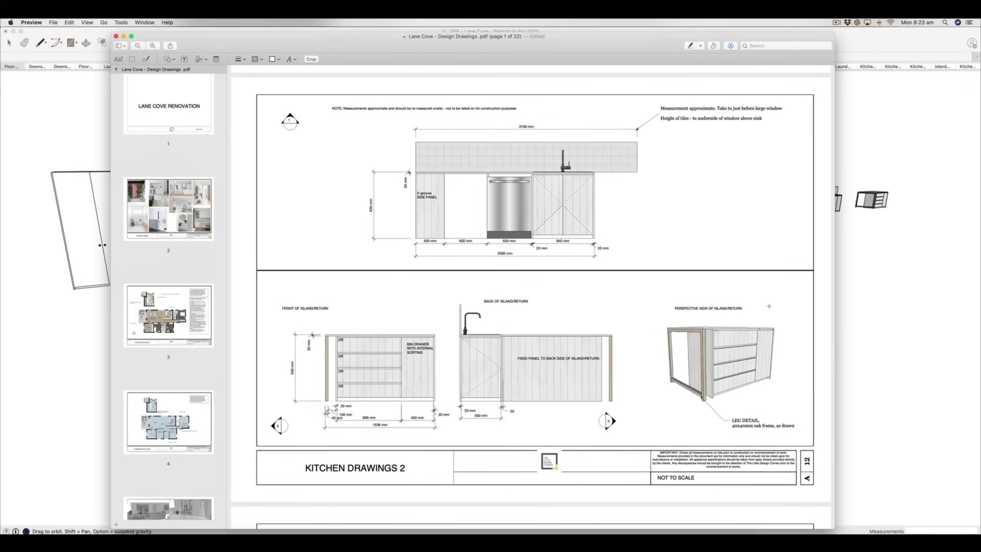
scroll(769, 306, up, 1)
scroll(769, 306, up, 20)
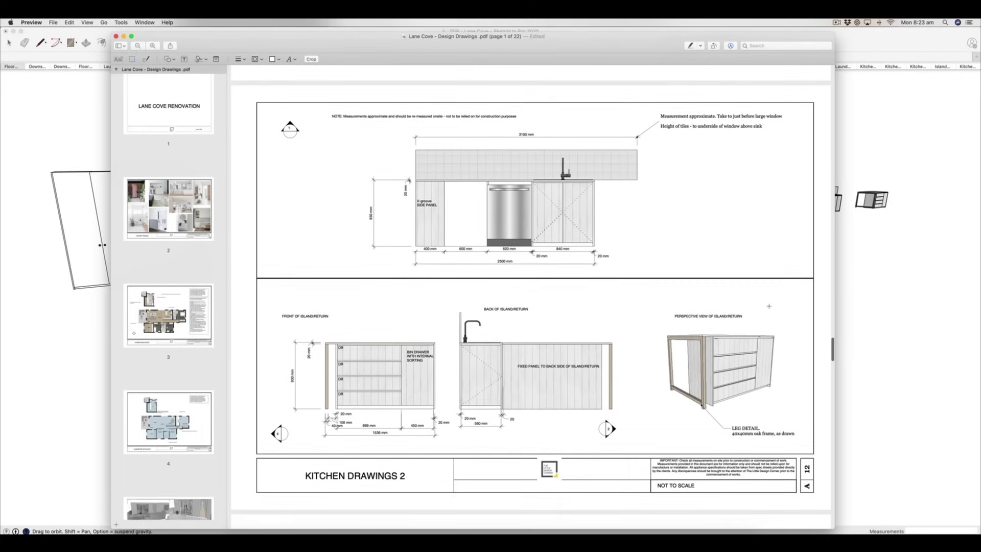
scroll(769, 306, up, 12)
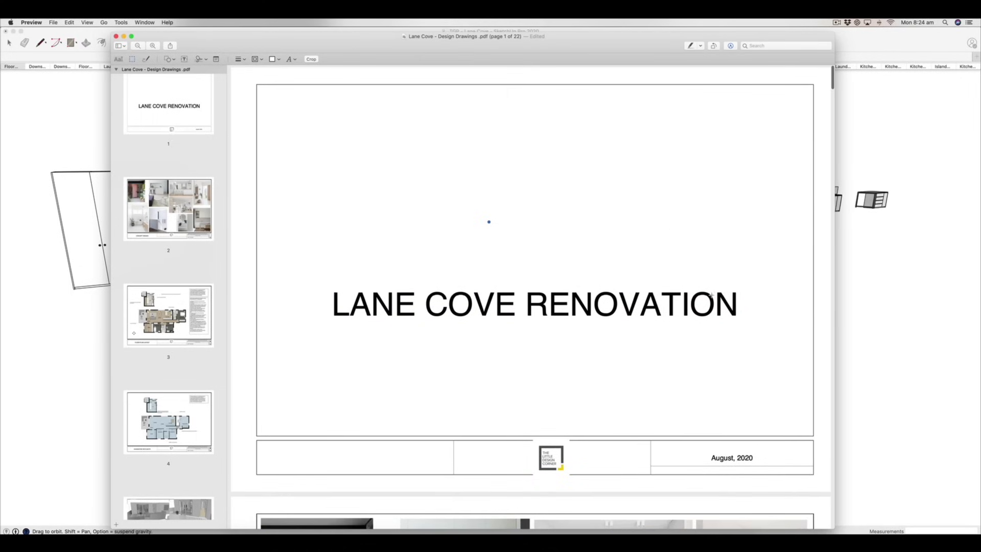
Close the PDF and bring the Warrawee.skp floor plan forward in SketchUp
click(116, 36)
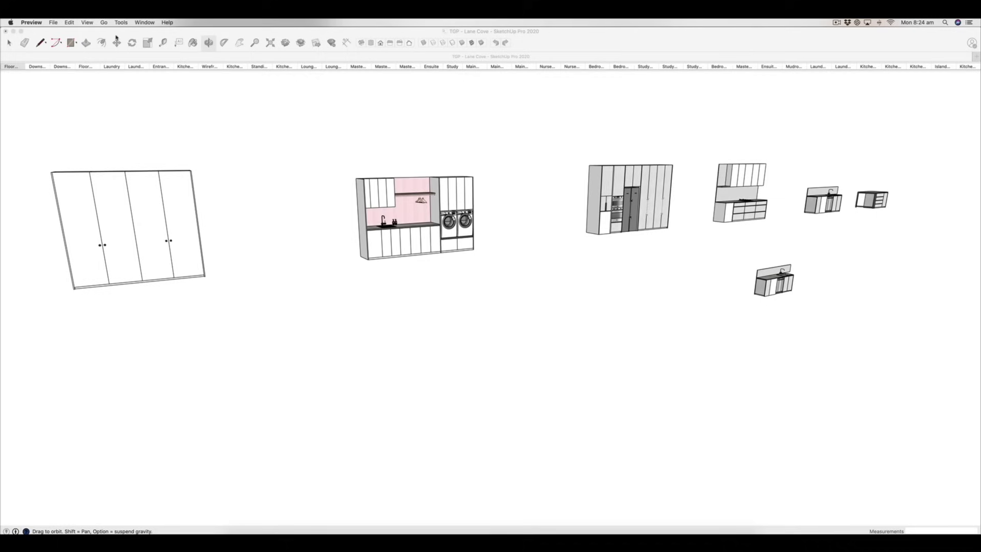
click(519, 43)
click(521, 32)
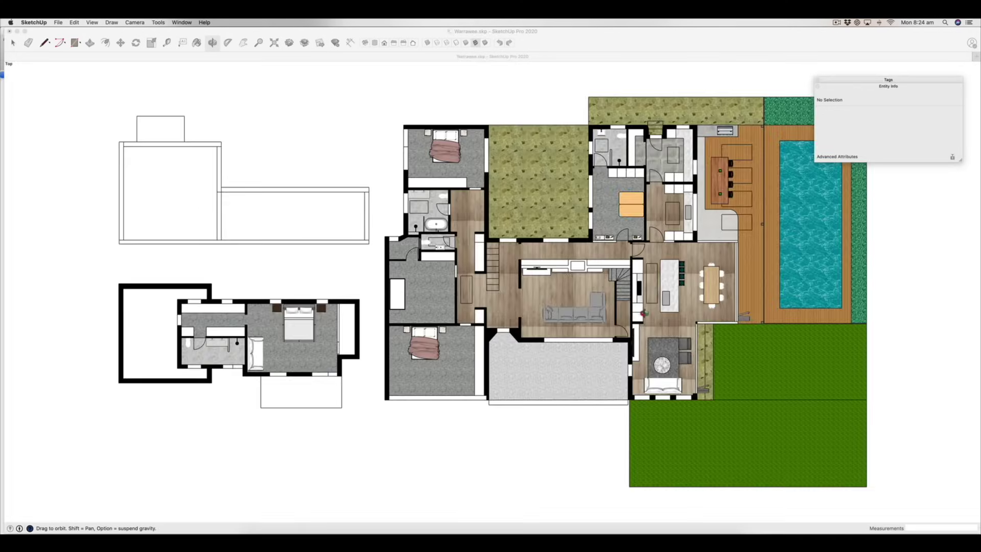
scroll(642, 312, down, 4)
scroll(642, 313, up, 6)
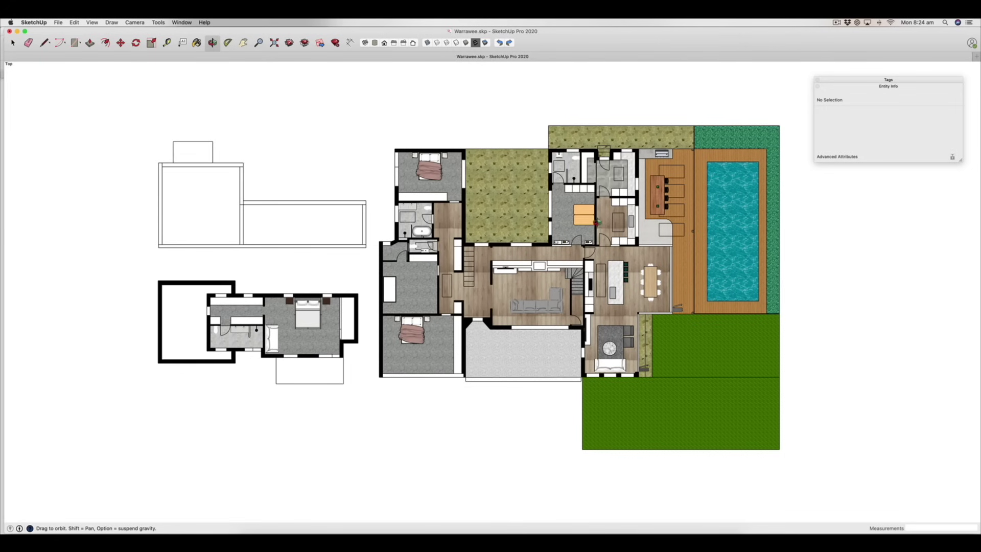
scroll(591, 220, down, 1)
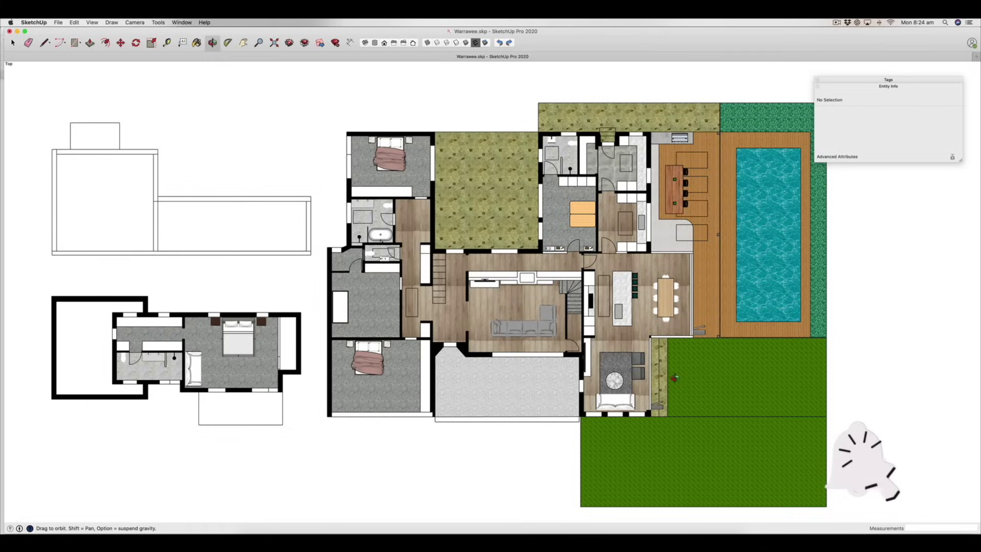
scroll(675, 378, down, 2)
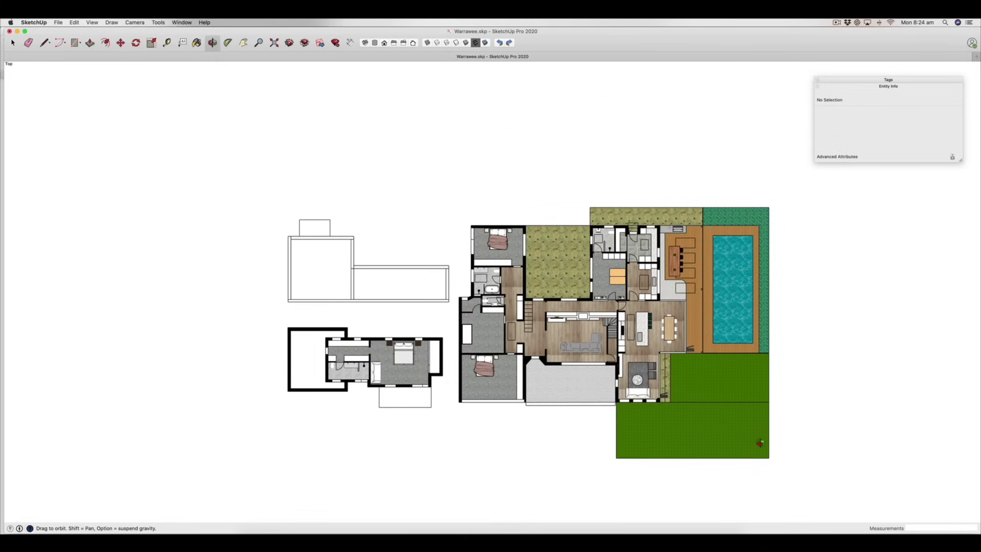
scroll(756, 444, up, 3)
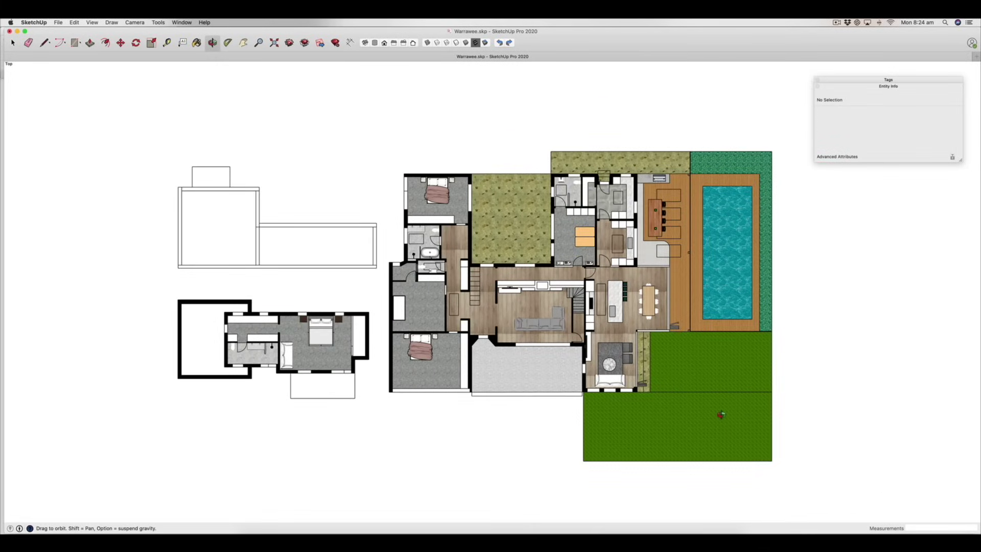